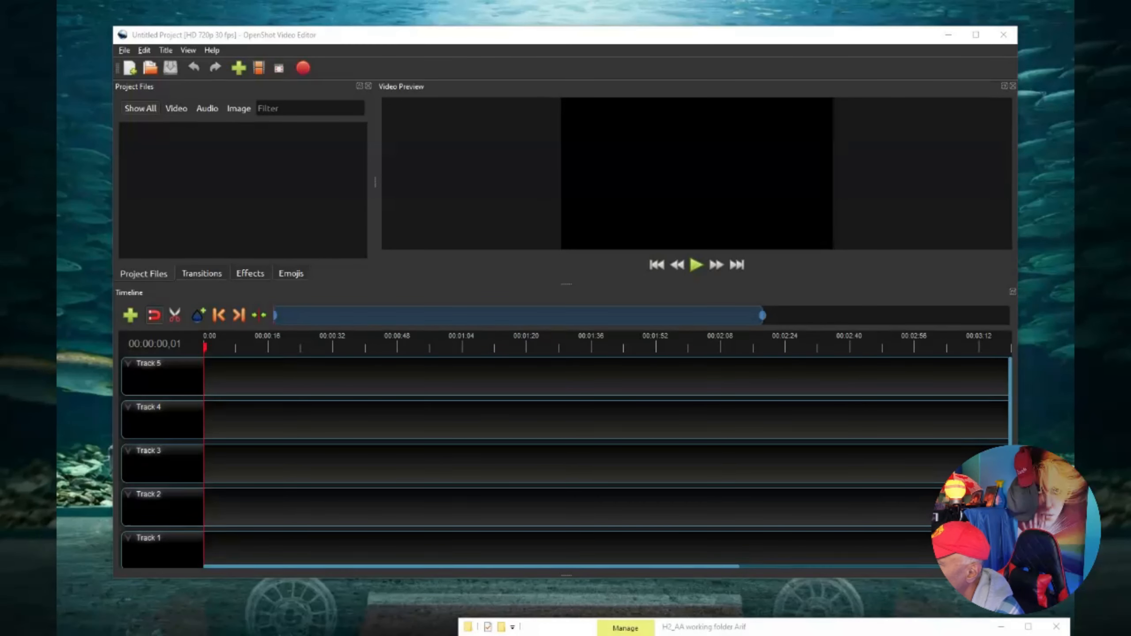
# Open the OpenShot website in the browser and view its download page and Windows downloads.
pyautogui.moveTo(623, 635); pyautogui.dragTo(591, 83)
pyautogui.click(673, 107)
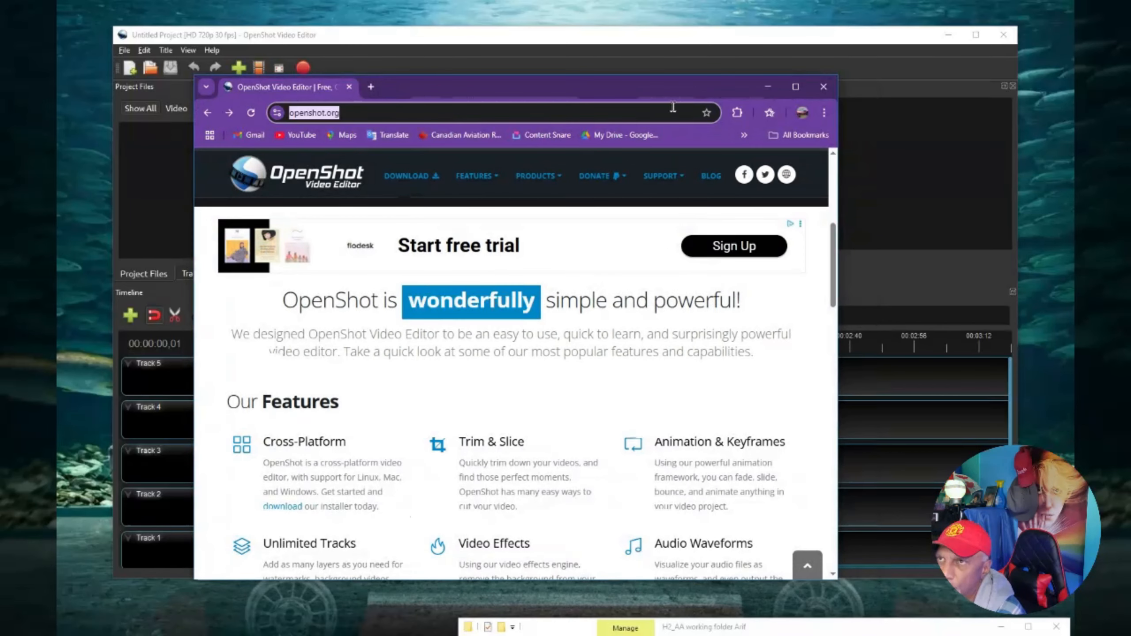
pyautogui.click(795, 87)
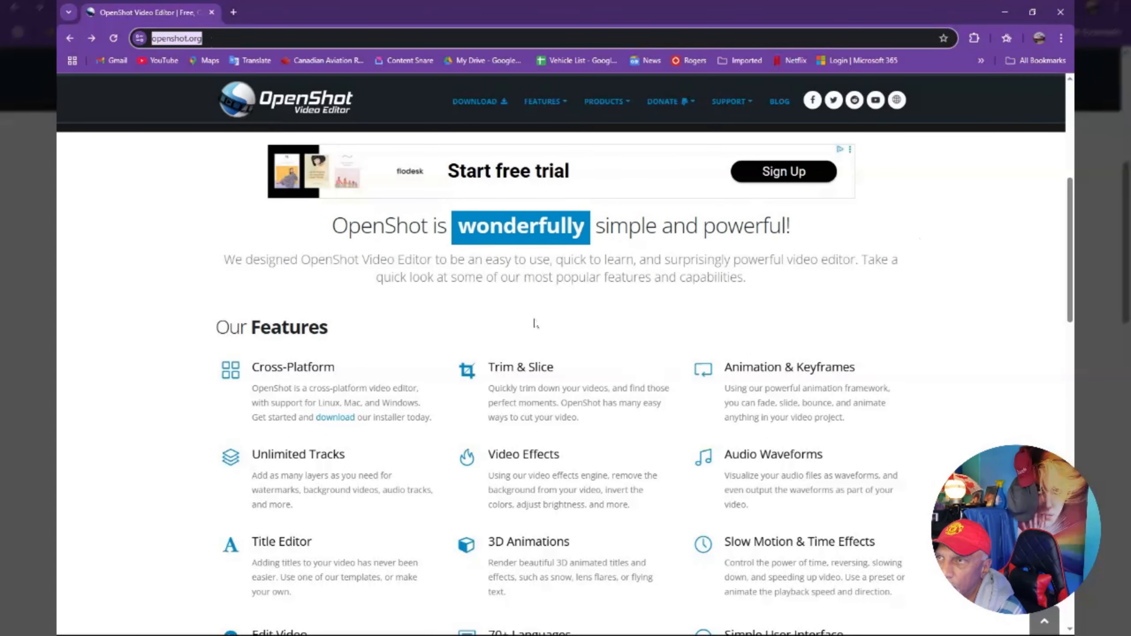
pyautogui.scroll(4, 559, 293)
pyautogui.scroll(4, 446, 149)
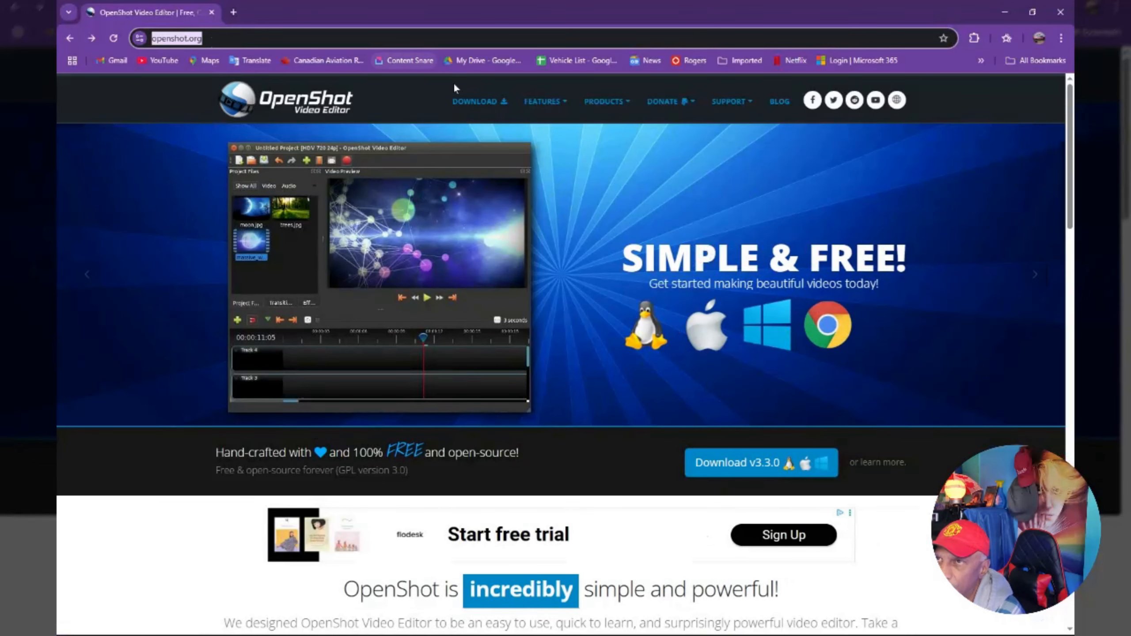
pyautogui.click(487, 103)
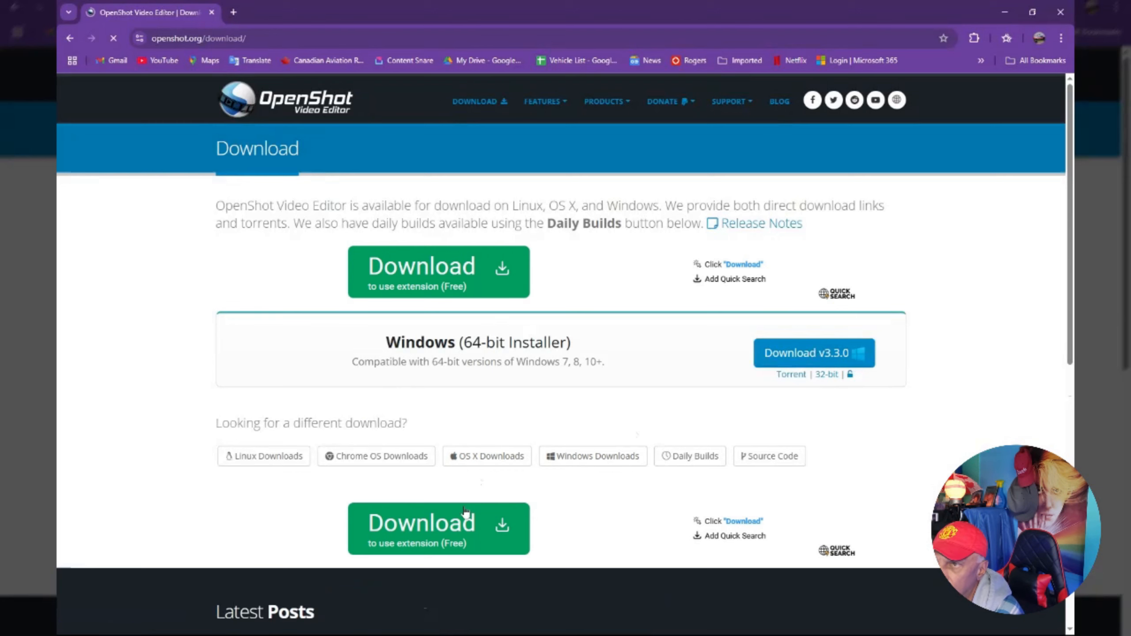
pyautogui.click(602, 462)
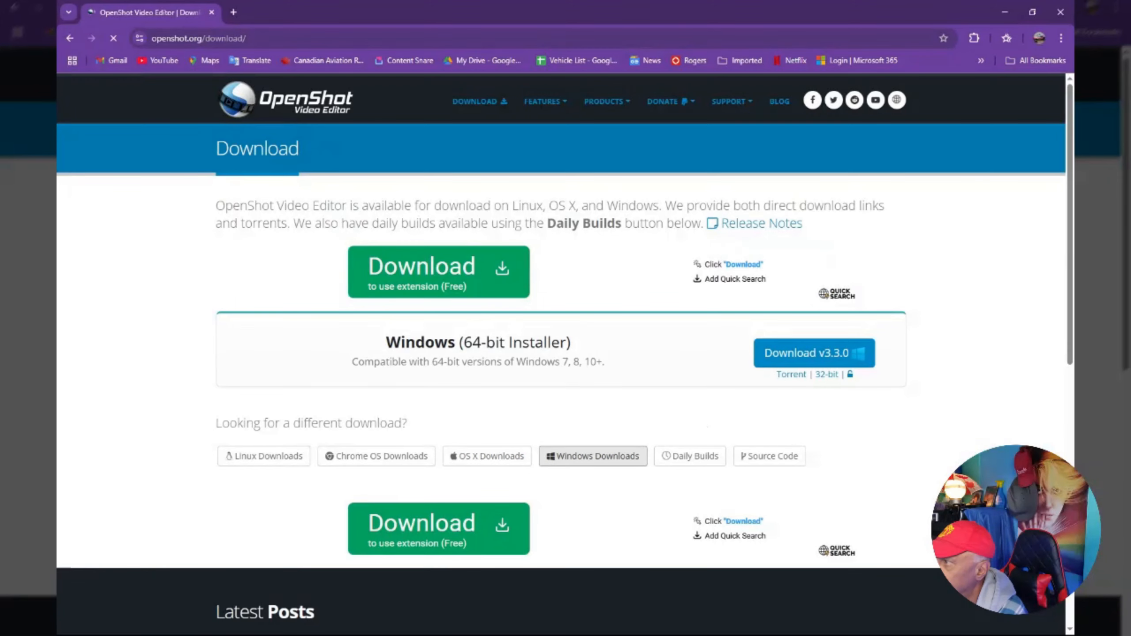
pyautogui.hotkey('ctrl', 'j')
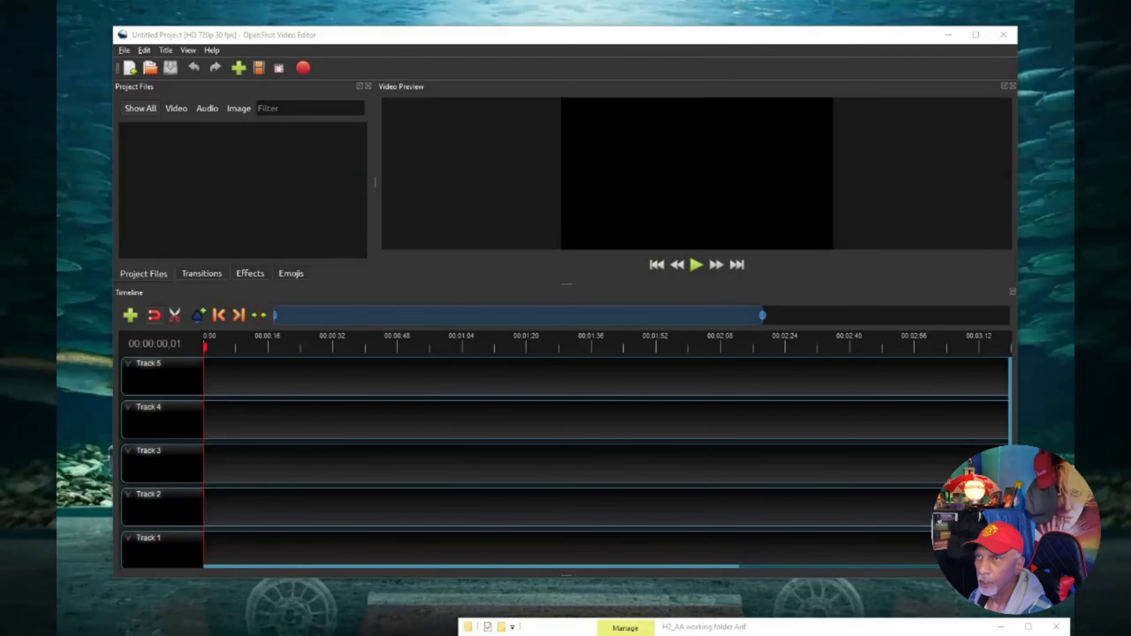
# Reposition the editor window and switch the interface to a different view layout.
pyautogui.moveTo(568, 43)
pyautogui.mouseDown()
pyautogui.moveTo(543, 24)
pyautogui.moveTo(550, 48)
pyautogui.mouseUp()
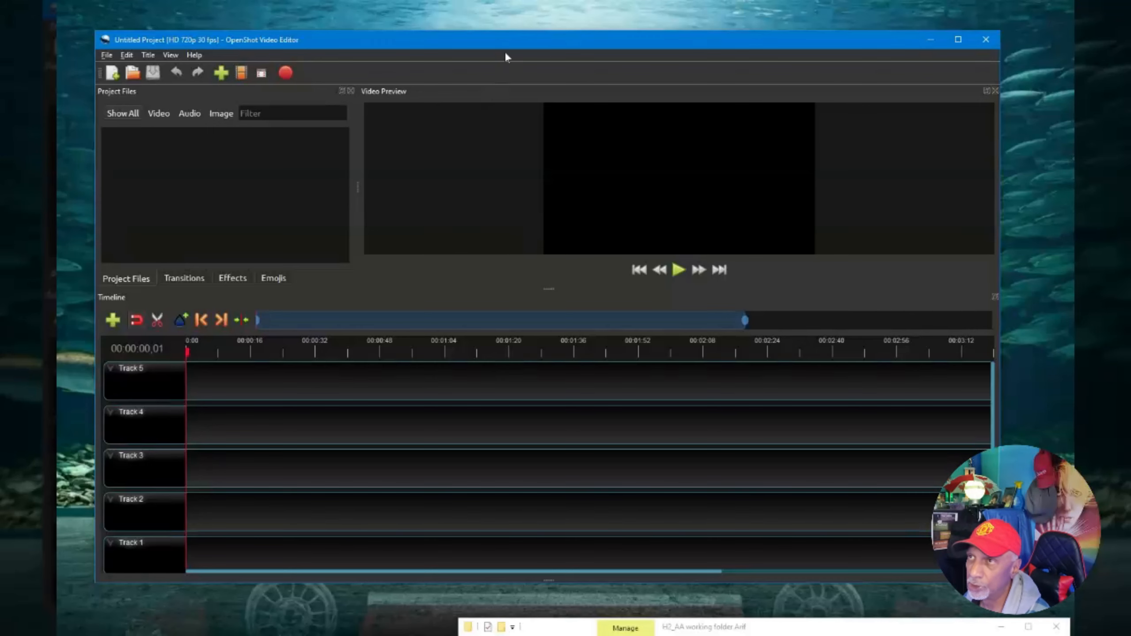
pyautogui.moveTo(511, 43)
pyautogui.mouseDown()
pyautogui.moveTo(535, 27)
pyautogui.moveTo(521, 28)
pyautogui.mouseUp()
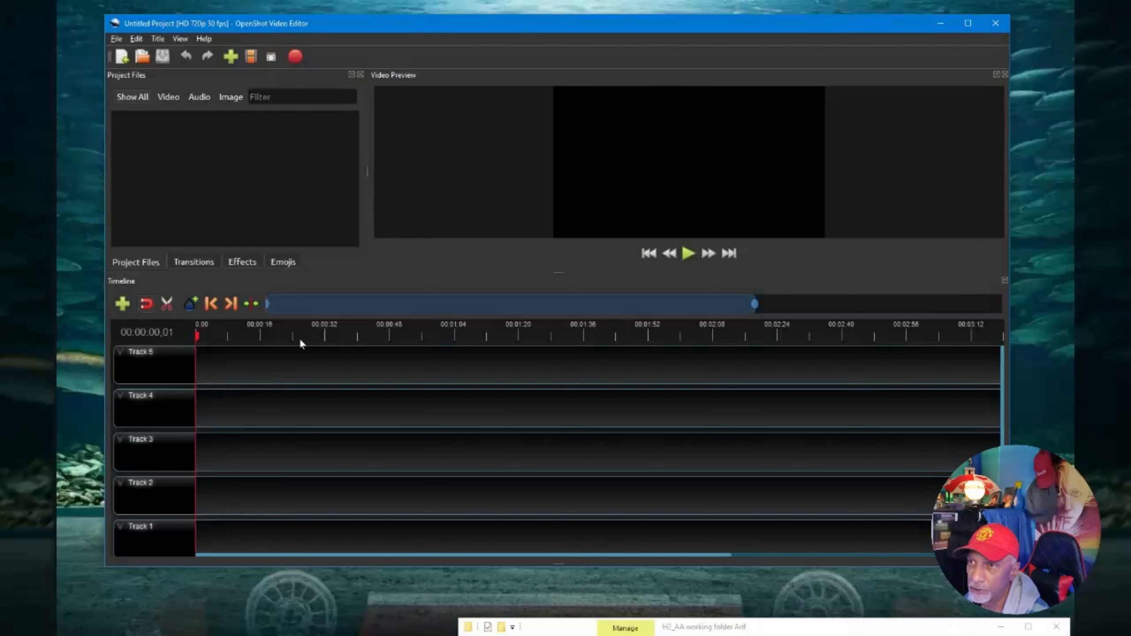
pyautogui.click(180, 39)
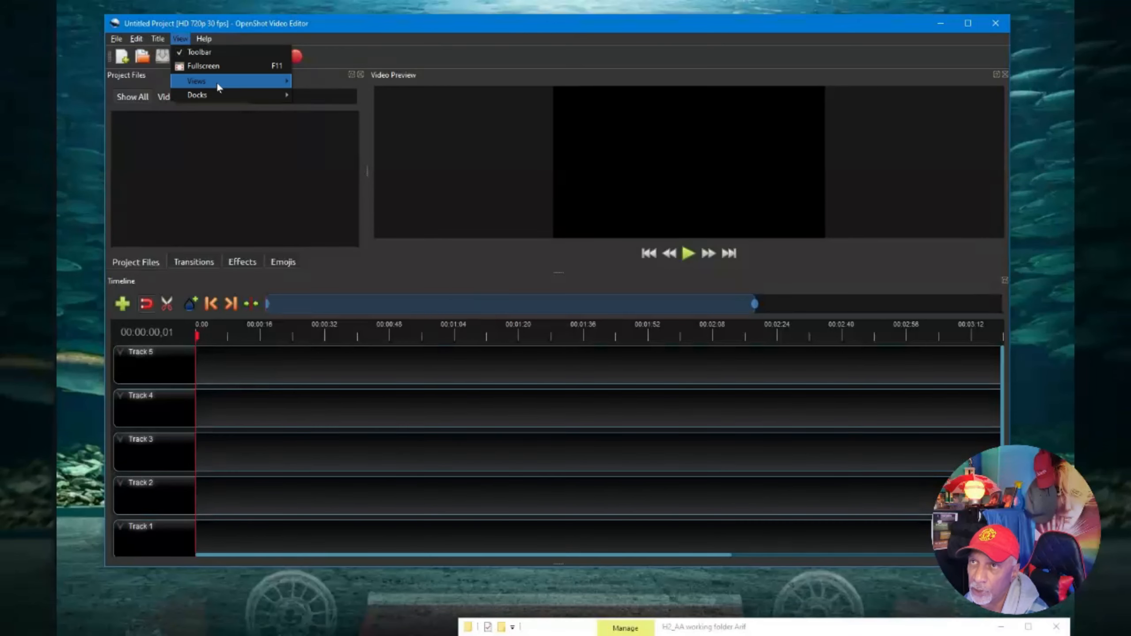
pyautogui.moveTo(220, 82)
pyautogui.click(322, 83)
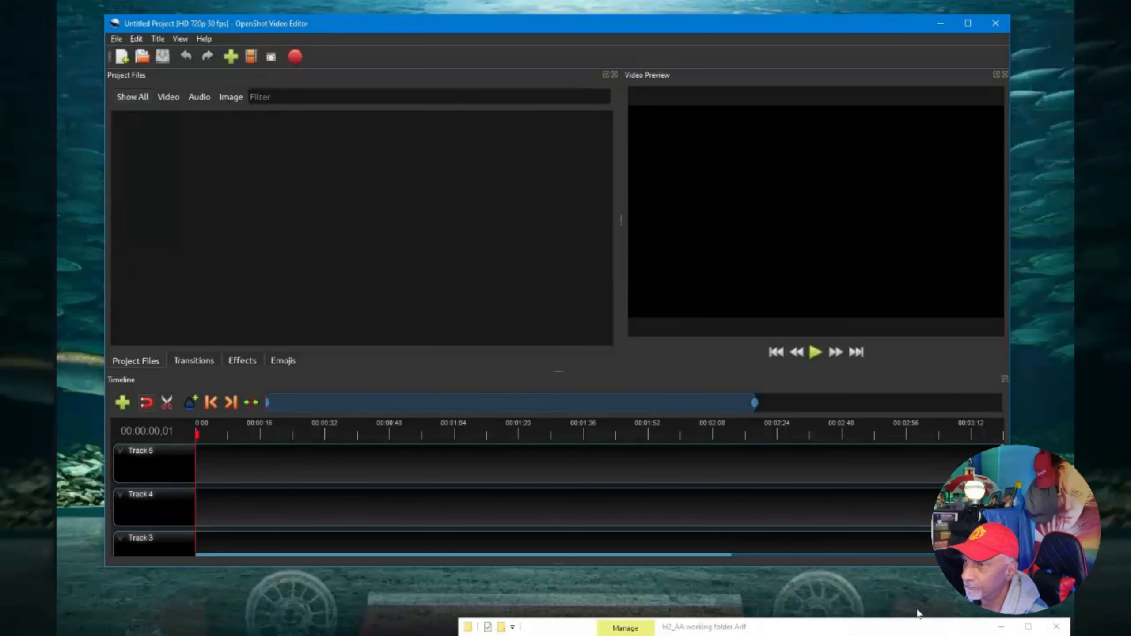
# Import richard petty truck.mp4 from the H2_AA working folder Arif into the project files.
pyautogui.moveTo(896, 628); pyautogui.dragTo(814, 113)
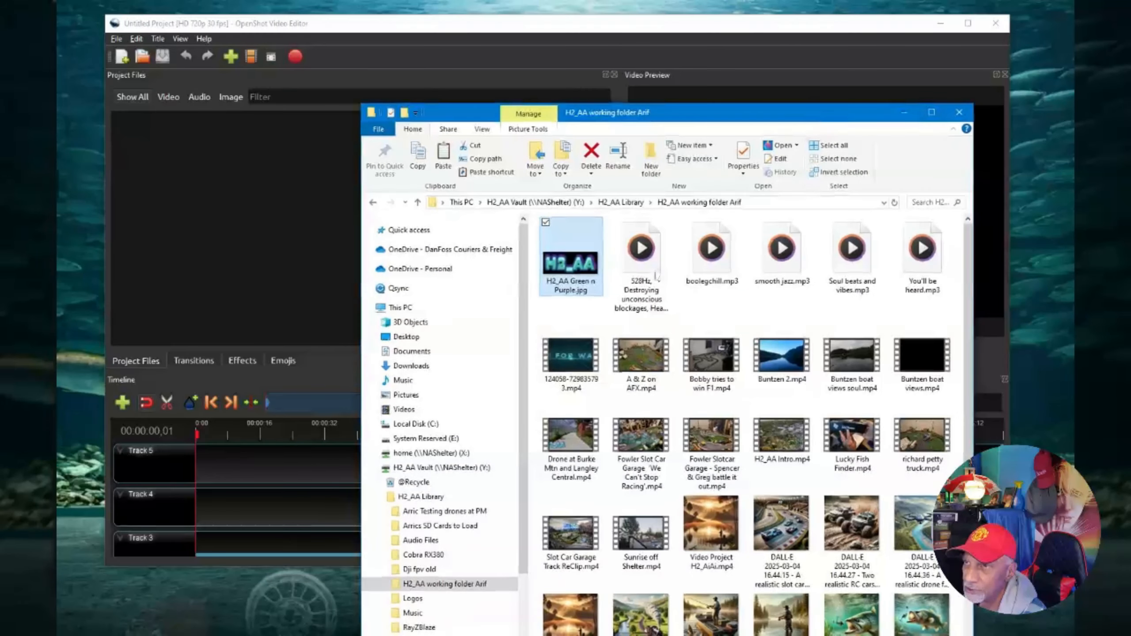
pyautogui.click(372, 468)
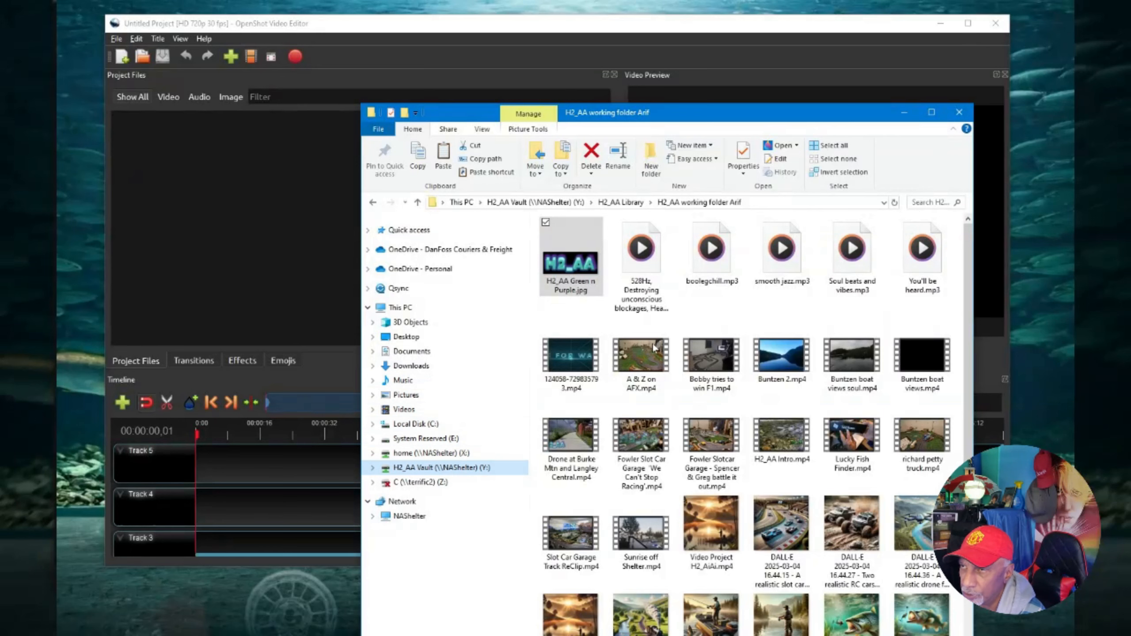
pyautogui.moveTo(735, 116); pyautogui.dragTo(777, 72)
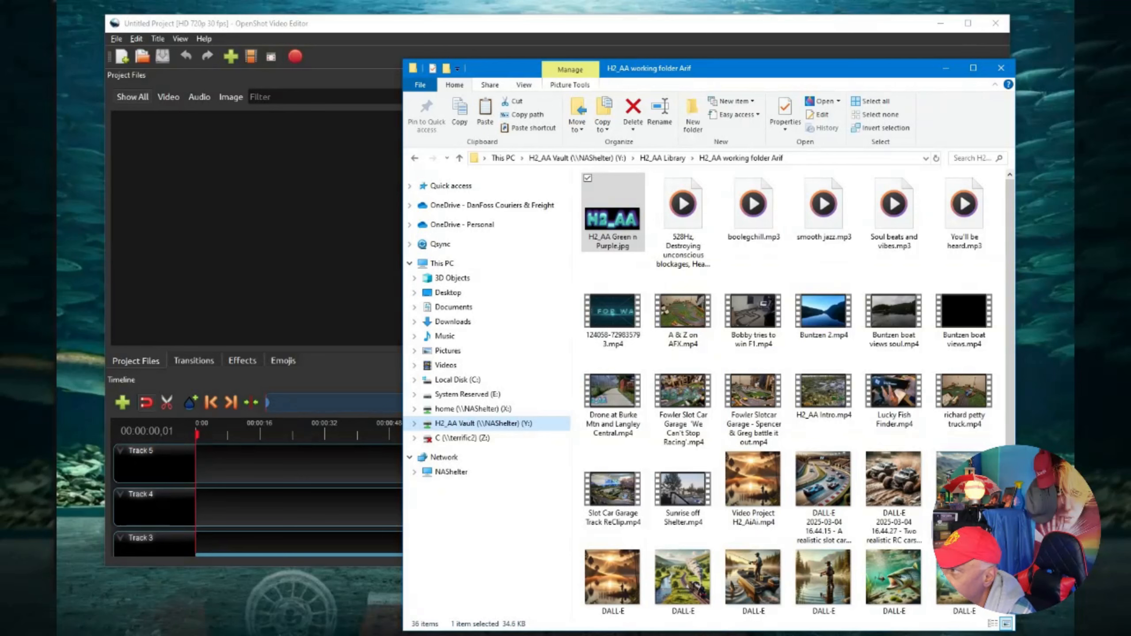
pyautogui.click(964, 397)
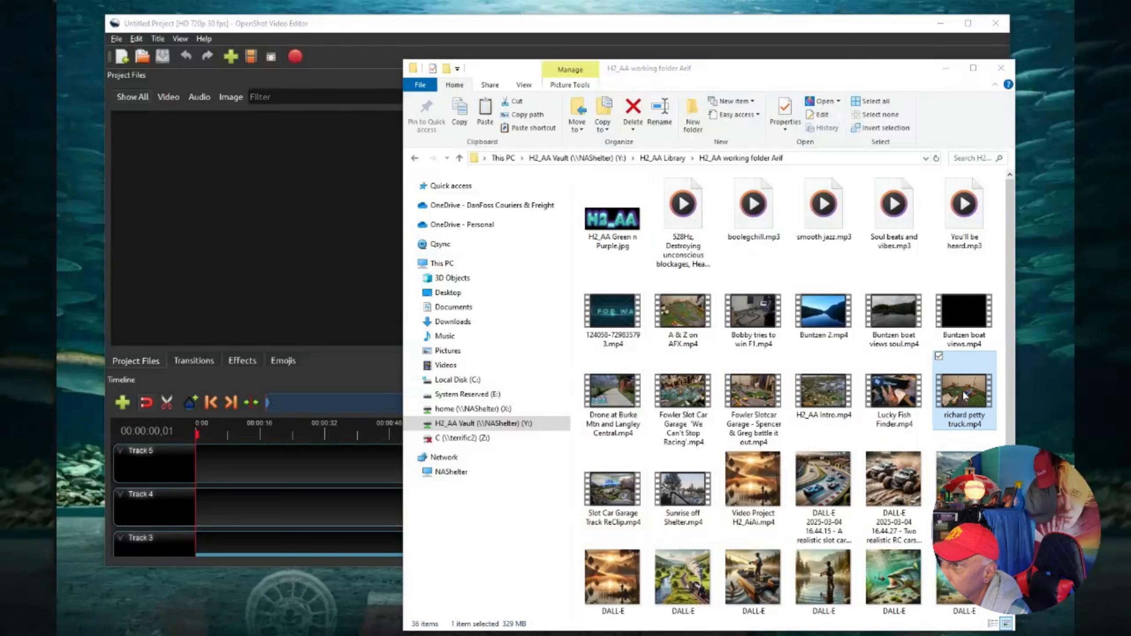
pyautogui.moveTo(954, 389); pyautogui.dragTo(339, 279)
pyautogui.moveTo(259, 246); pyautogui.dragTo(256, 246)
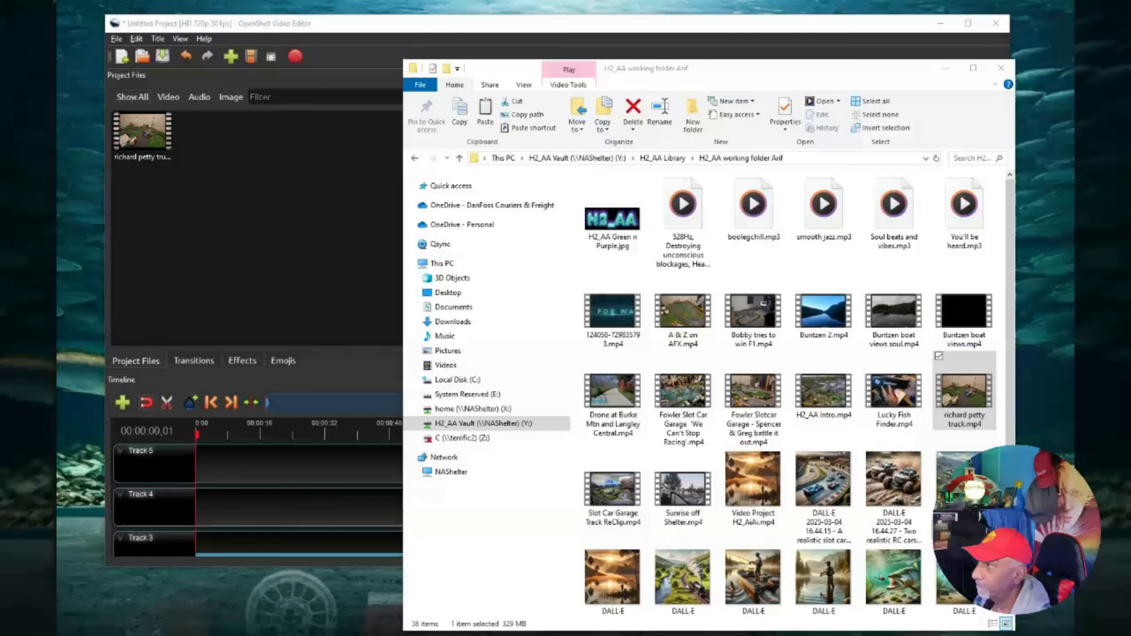
pyautogui.click(616, 320)
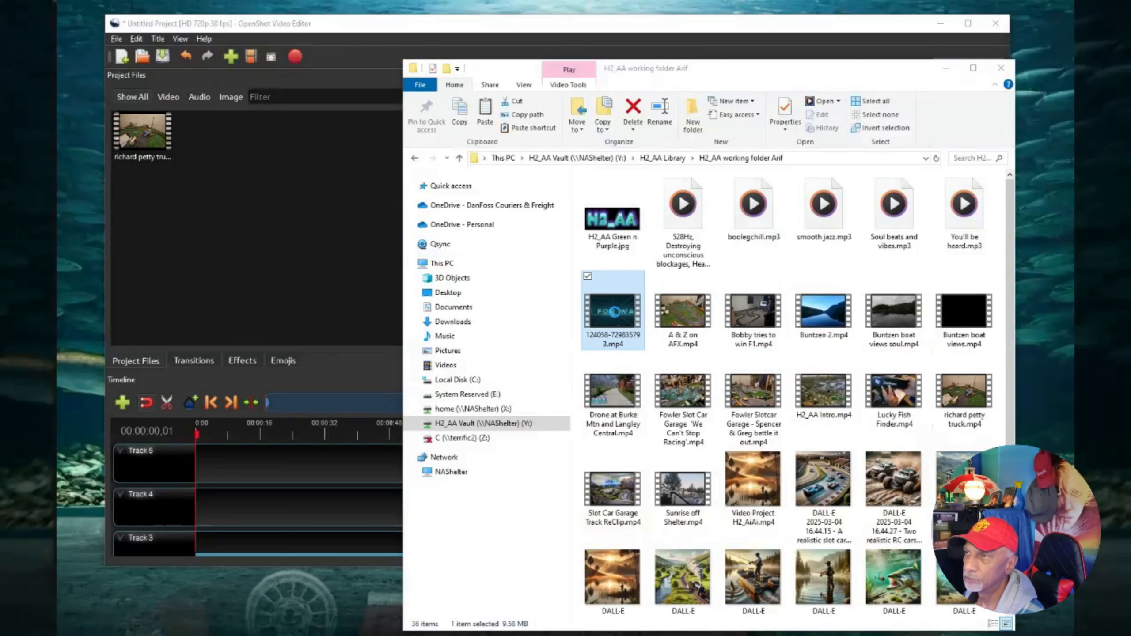
pyautogui.moveTo(279, 243); pyautogui.dragTo(269, 240)
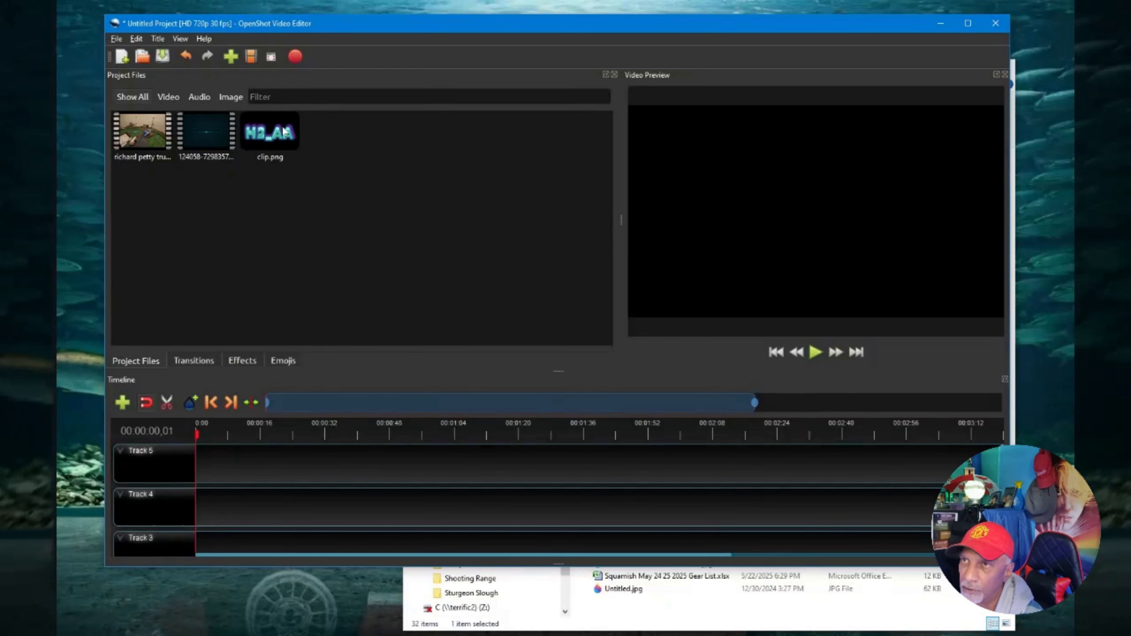
# Browse the imported project files and the Transitions, Effects and Emojis libraries.
pyautogui.click(271, 135)
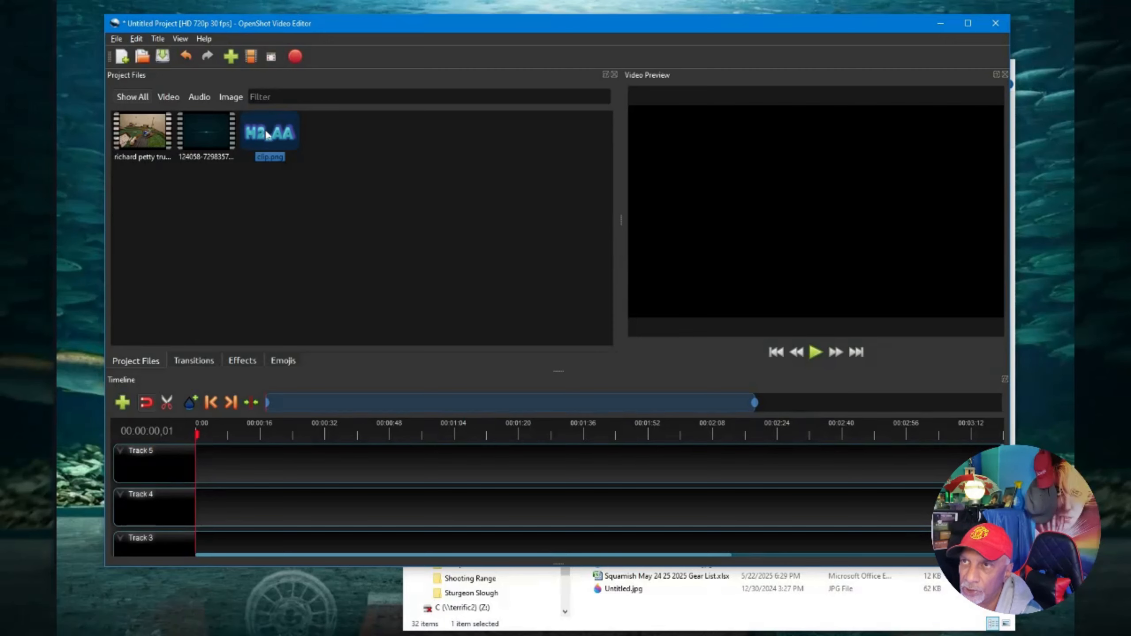
pyautogui.click(203, 134)
pyautogui.click(145, 134)
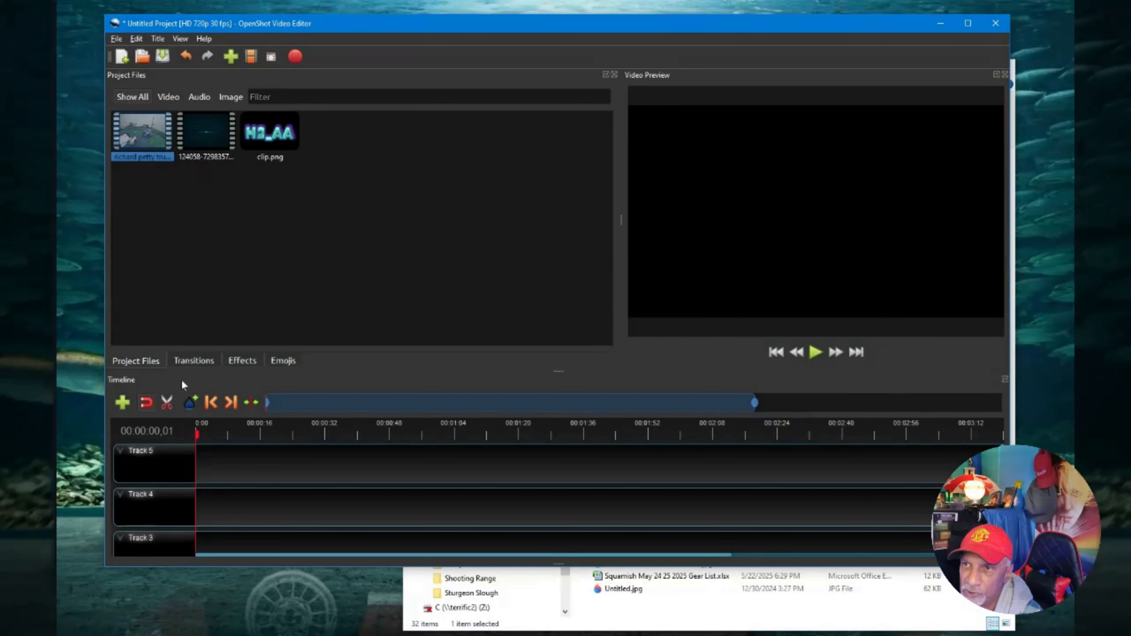
pyautogui.click(188, 359)
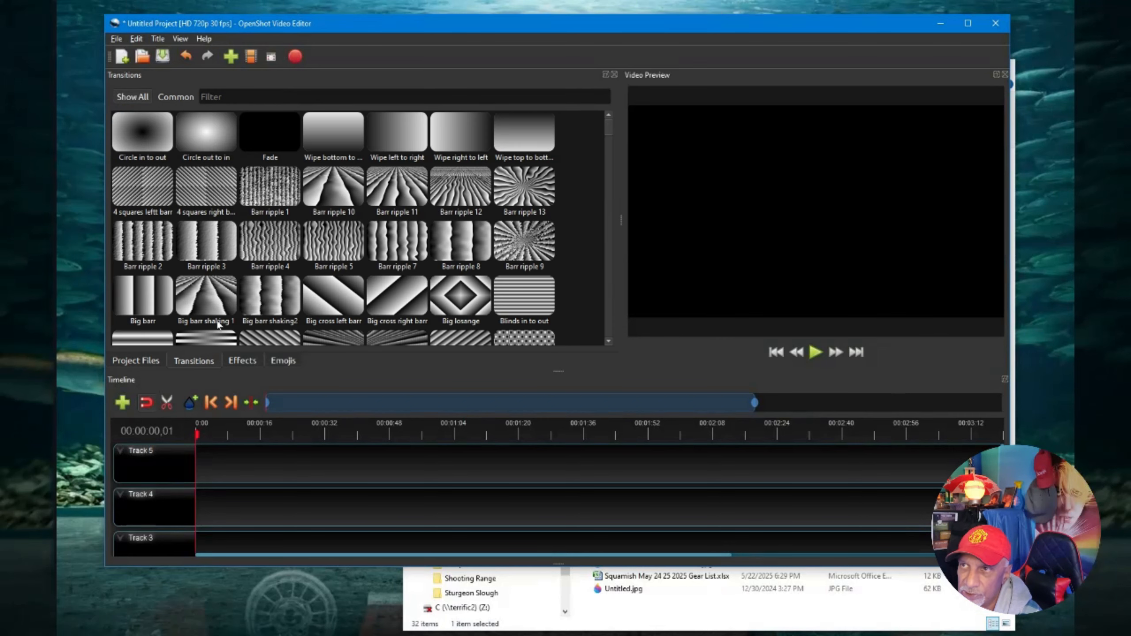
pyautogui.click(242, 362)
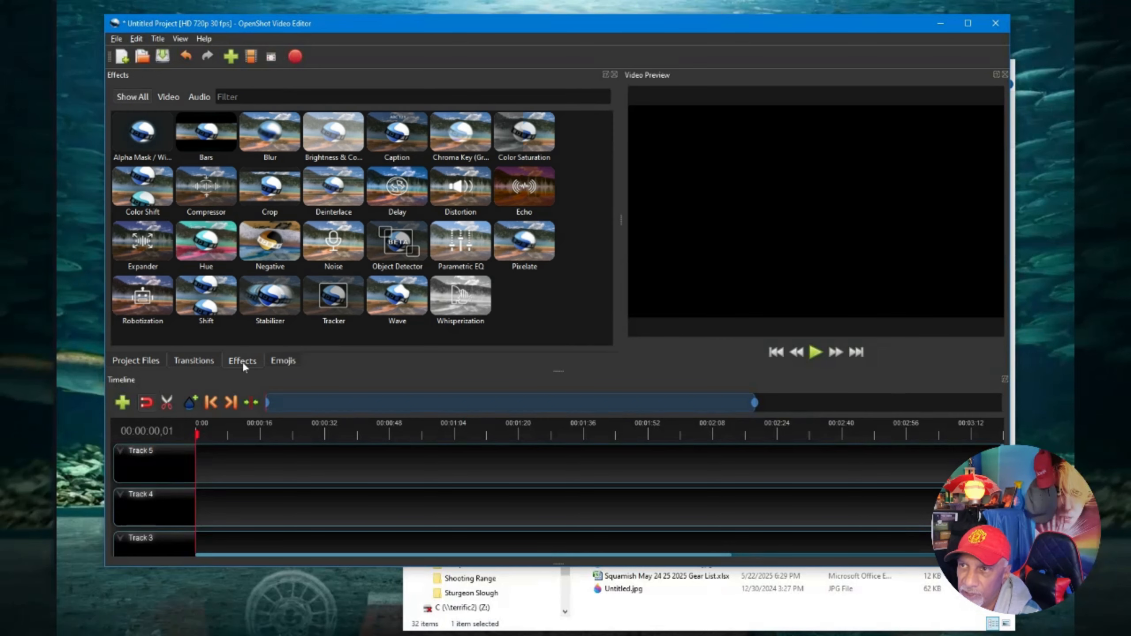
pyautogui.click(283, 358)
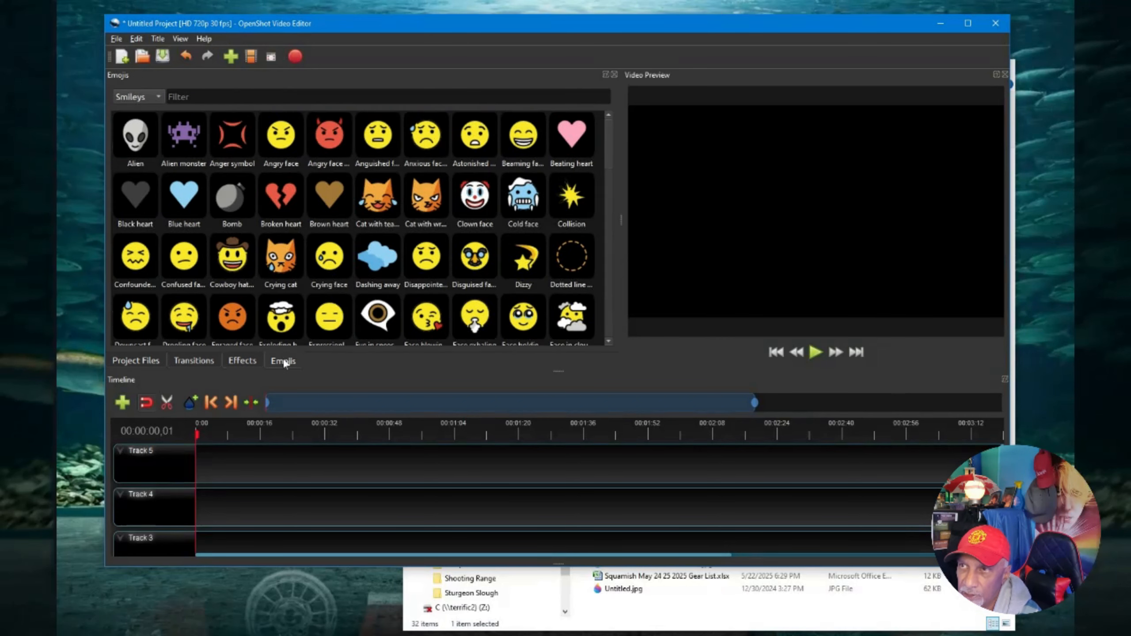
pyautogui.click(156, 364)
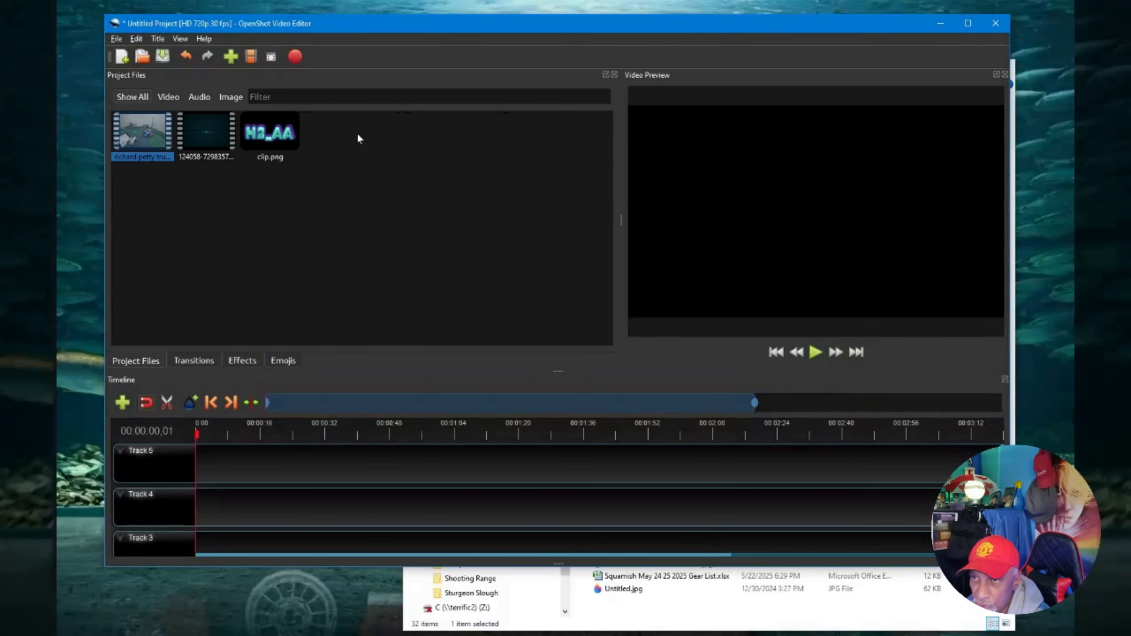
# Place the clip.png logo image at the start of Track 5.
pyautogui.click(263, 138)
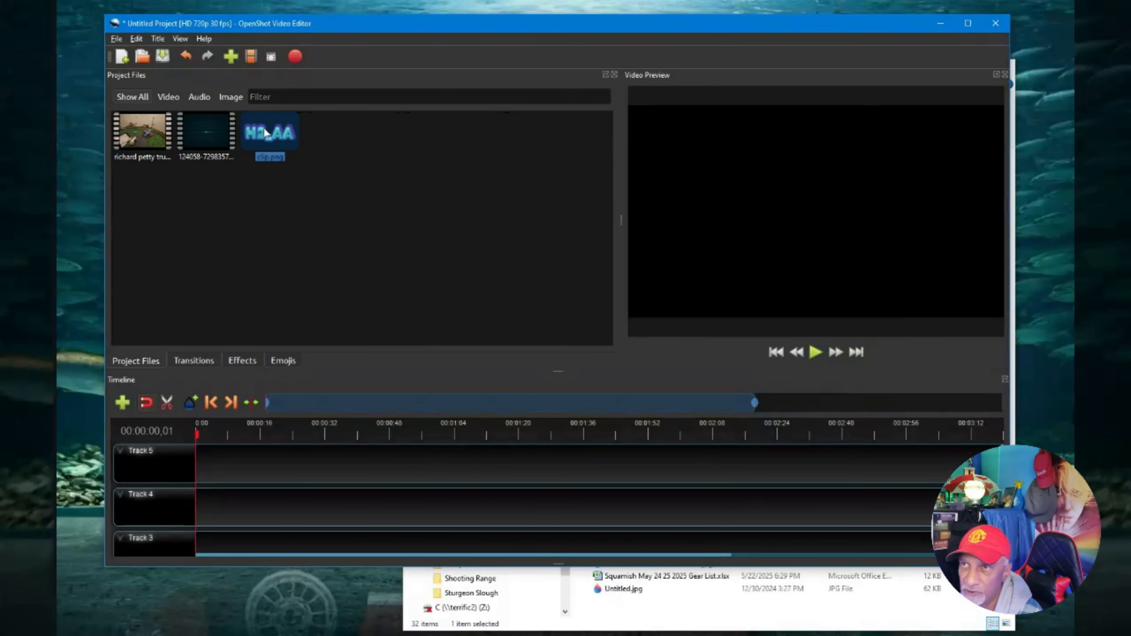
pyautogui.moveTo(263, 134); pyautogui.dragTo(182, 457)
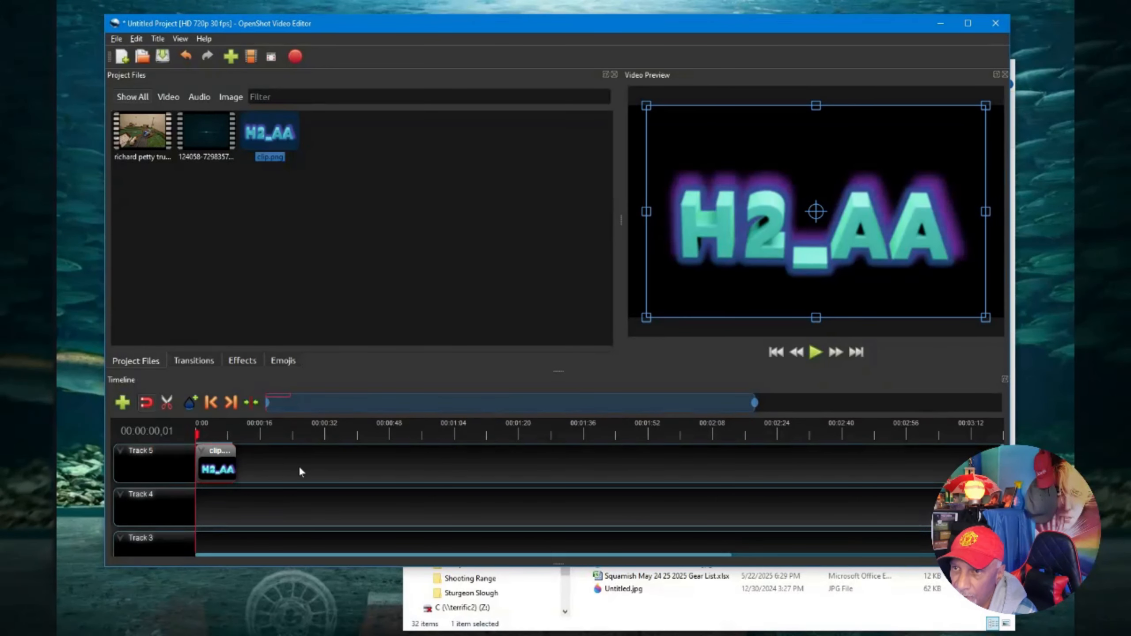
# Add richard petty truck.mp4 to Track 5 directly after the logo clip.
pyautogui.click(958, 28)
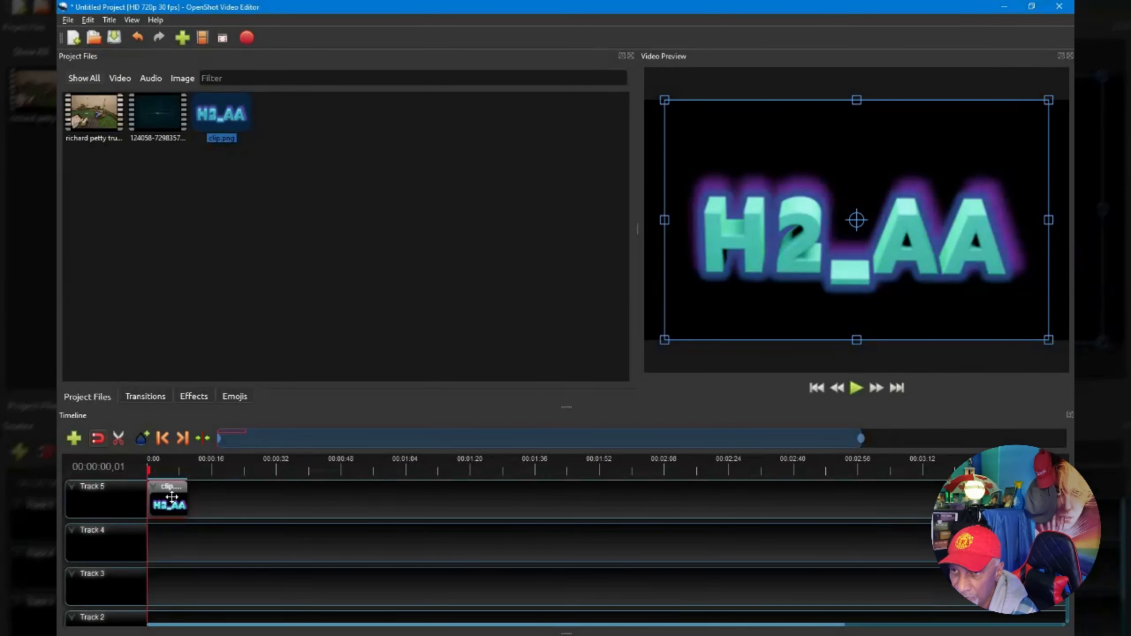
pyautogui.scroll(4, 171, 497)
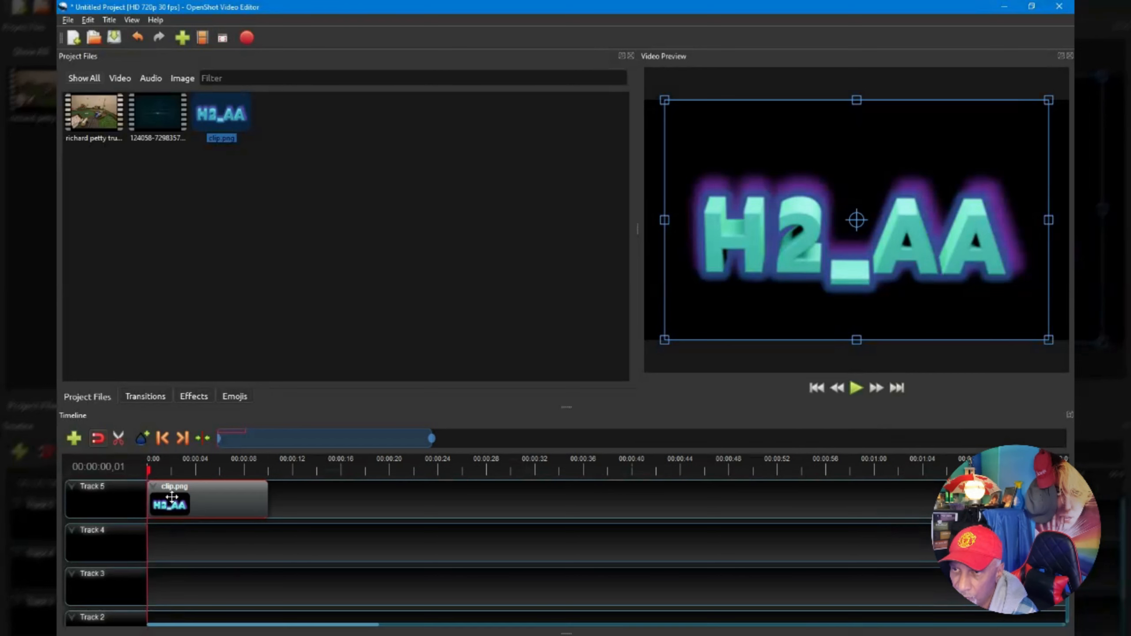
pyautogui.scroll(2, 171, 497)
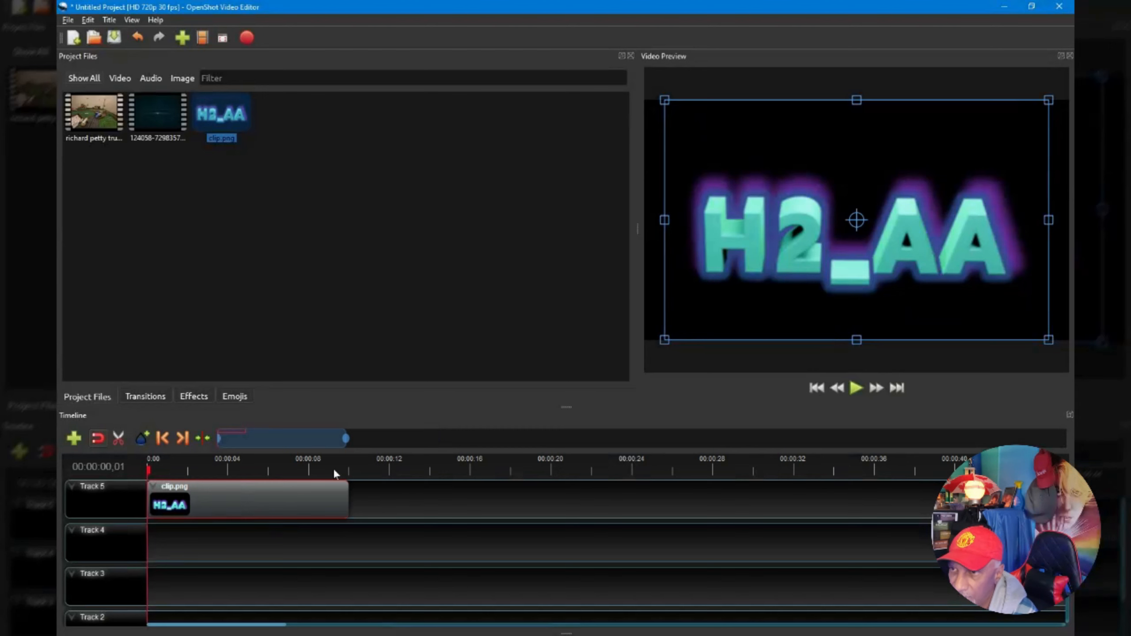
pyautogui.moveTo(348, 438); pyautogui.dragTo(342, 438)
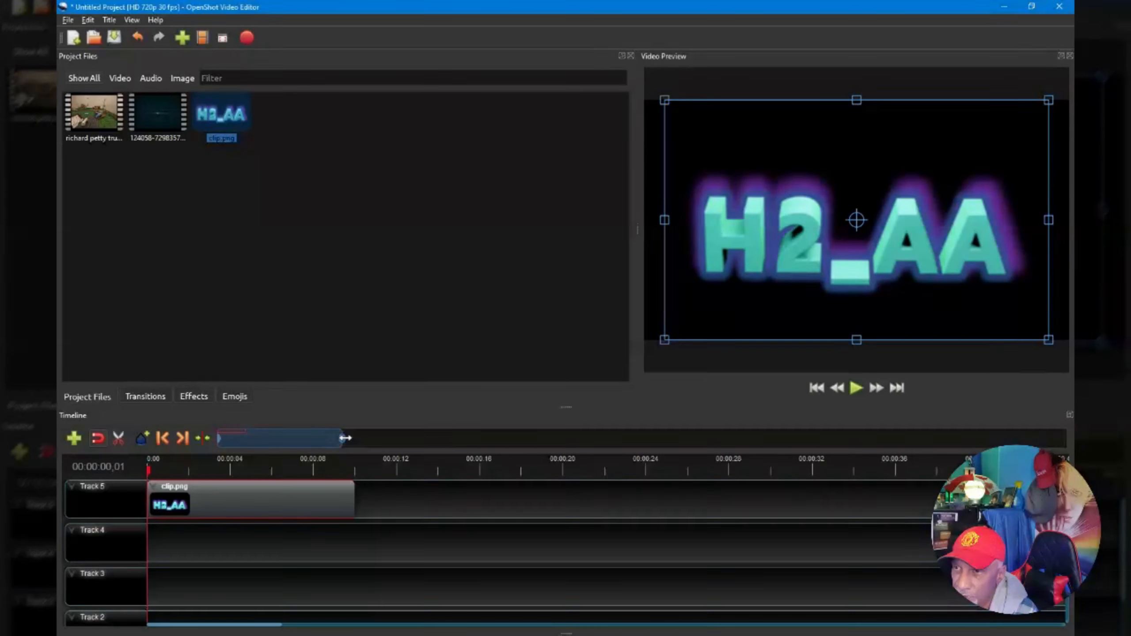
pyautogui.moveTo(345, 438); pyautogui.dragTo(436, 454)
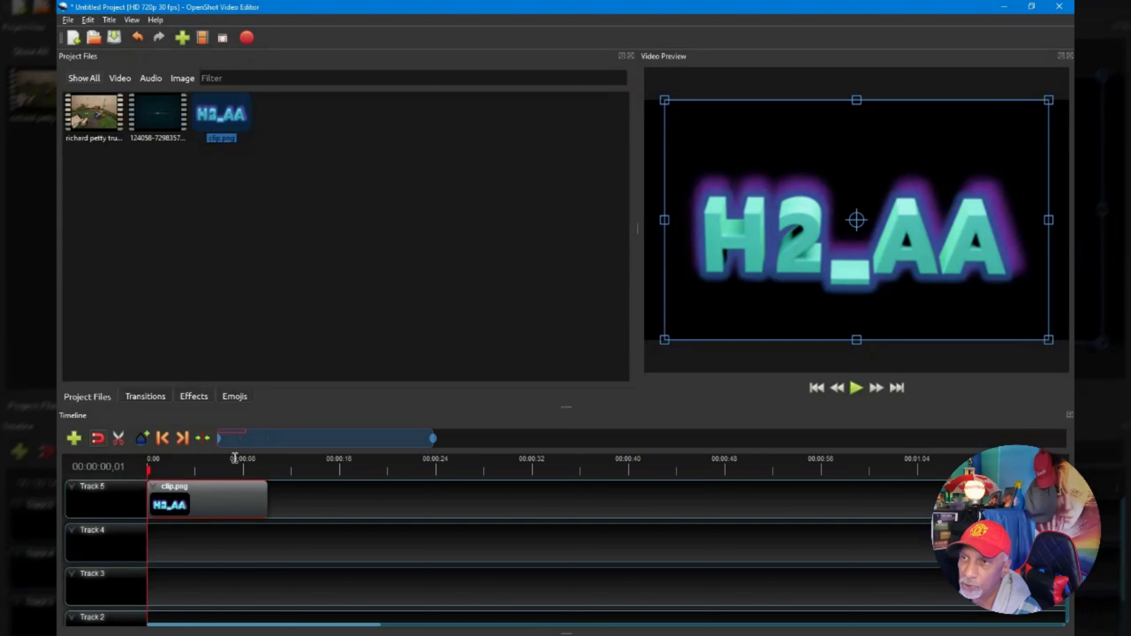
pyautogui.click(88, 106)
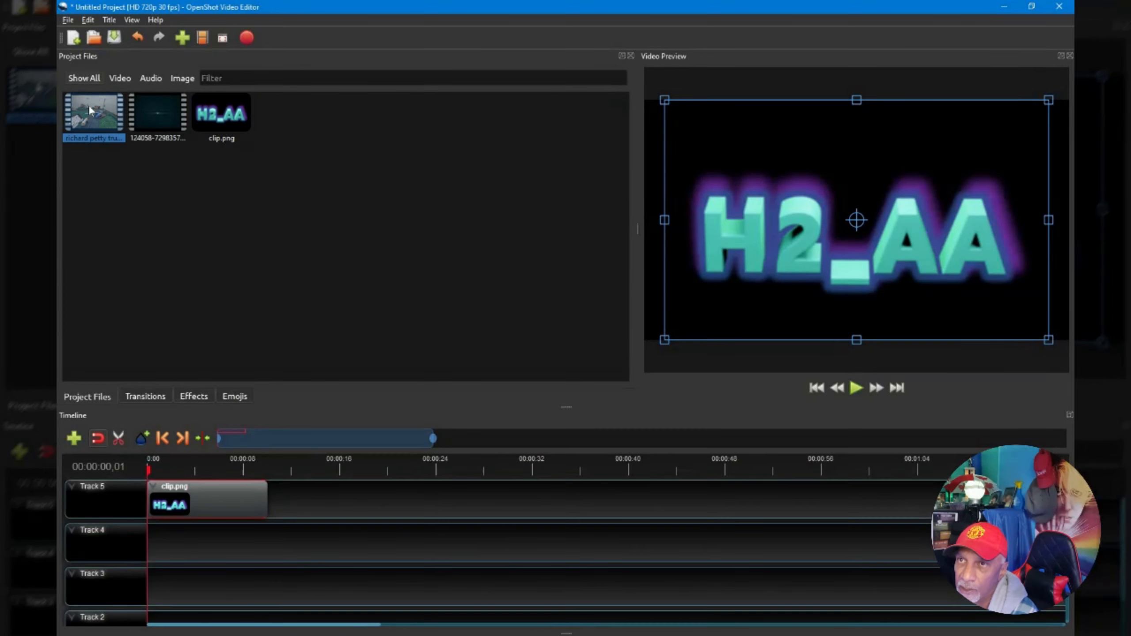
pyautogui.moveTo(88, 108); pyautogui.dragTo(255, 507)
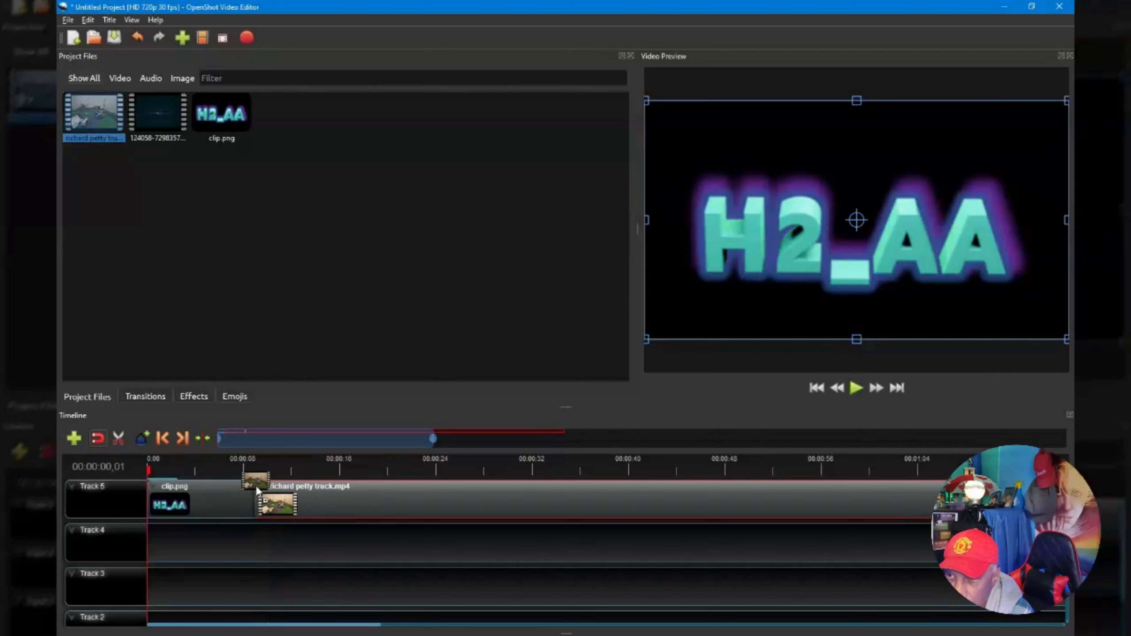
pyautogui.moveTo(304, 349); pyautogui.dragTo(279, 456)
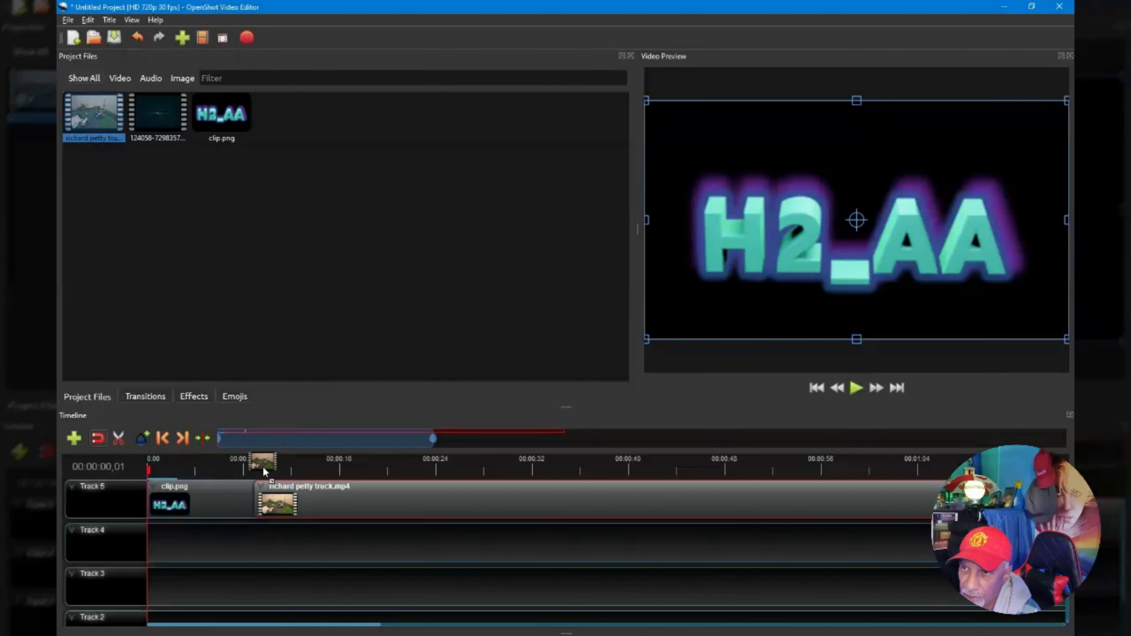
pyautogui.moveTo(362, 447); pyautogui.dragTo(280, 483)
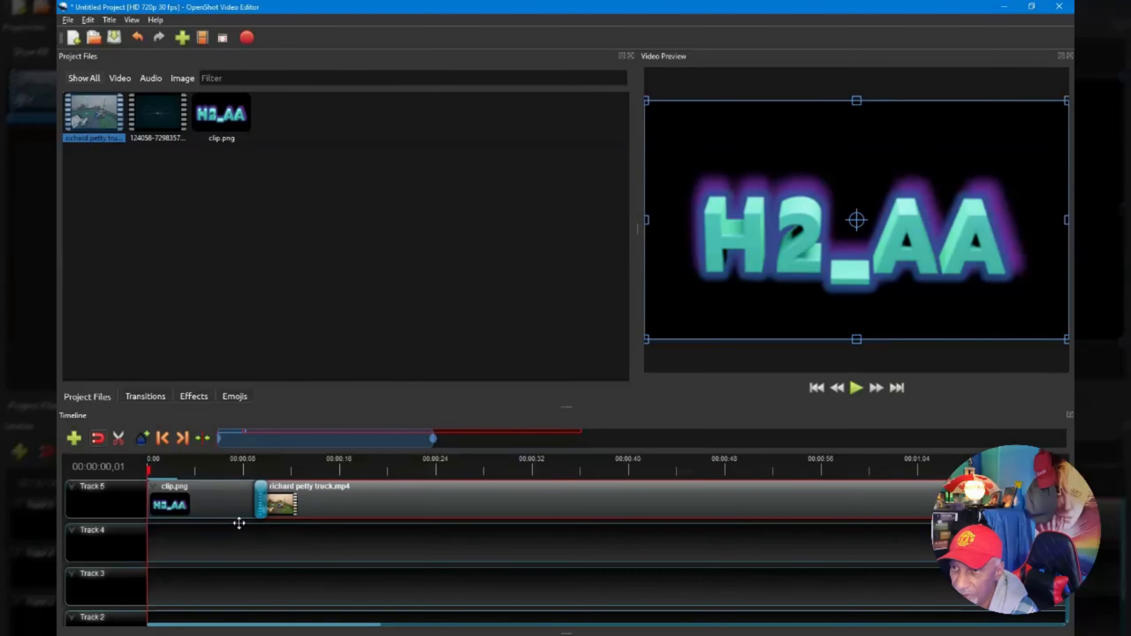
pyautogui.click(260, 489)
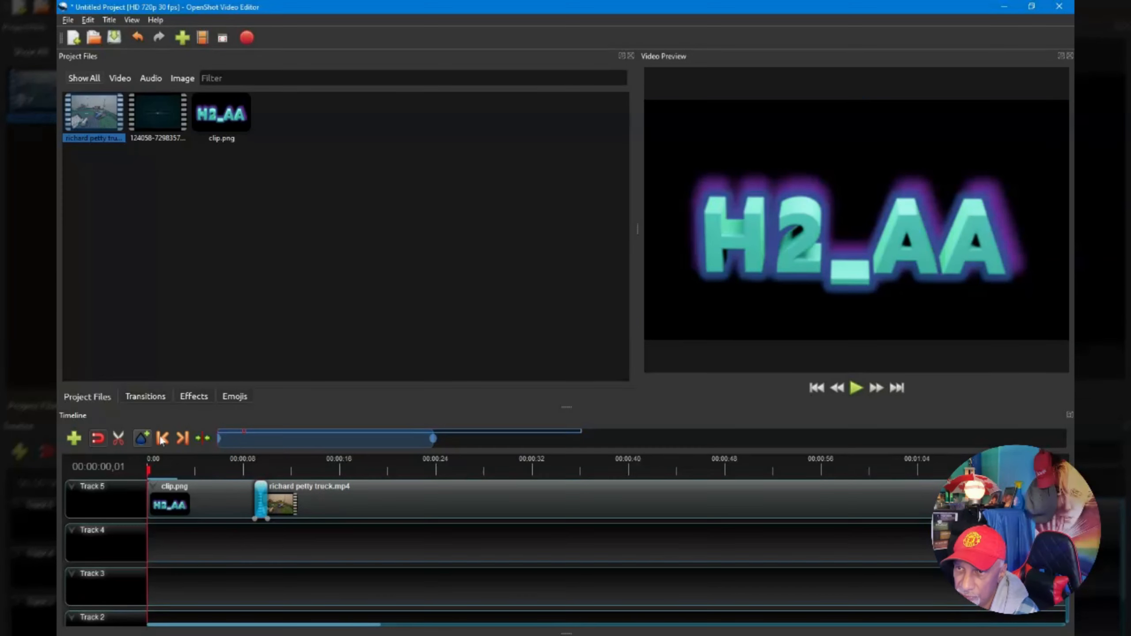
# Browse the Transitions library and remove the transition between the logo clip and the truck video on Track 5.
pyautogui.click(144, 396)
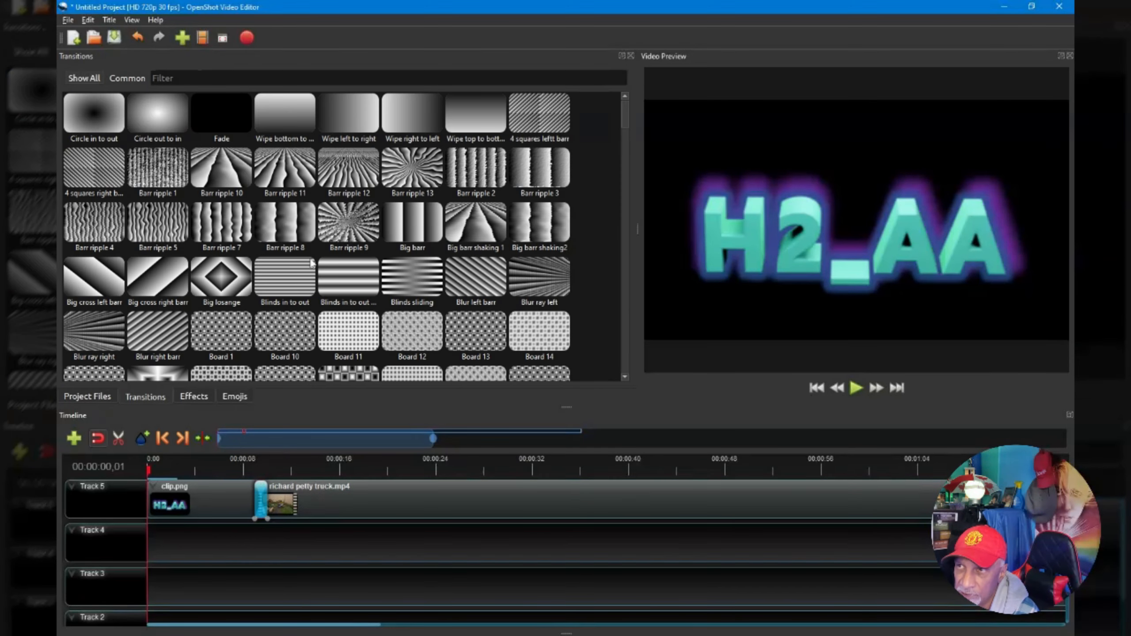
pyautogui.scroll(-5, 311, 263)
pyautogui.scroll(-5, 311, 263)
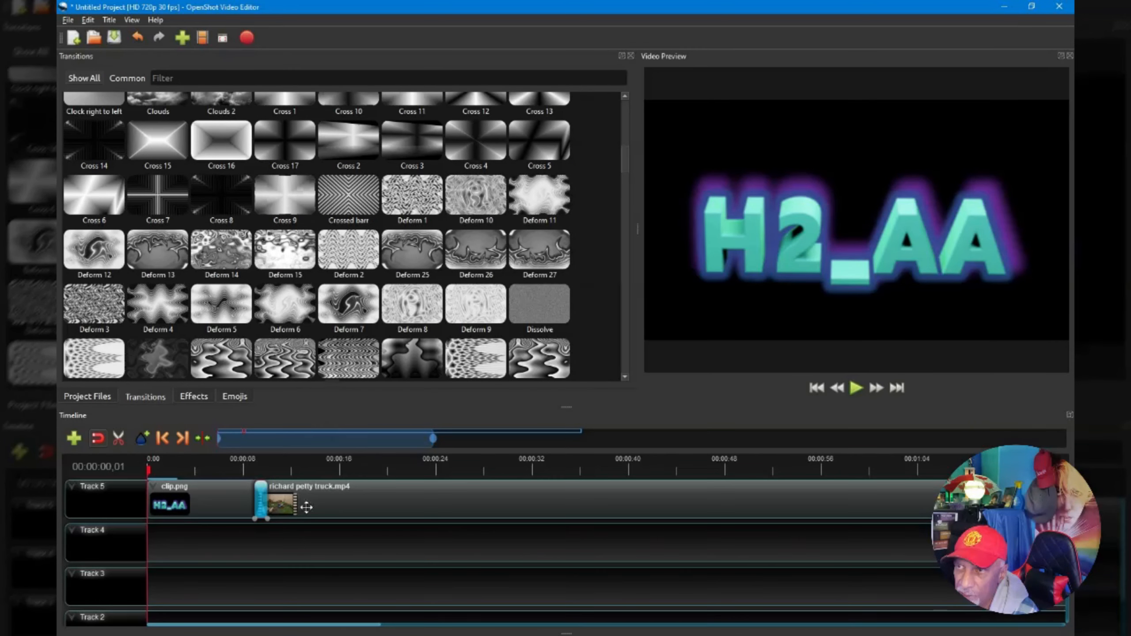
pyautogui.rightClick(259, 496)
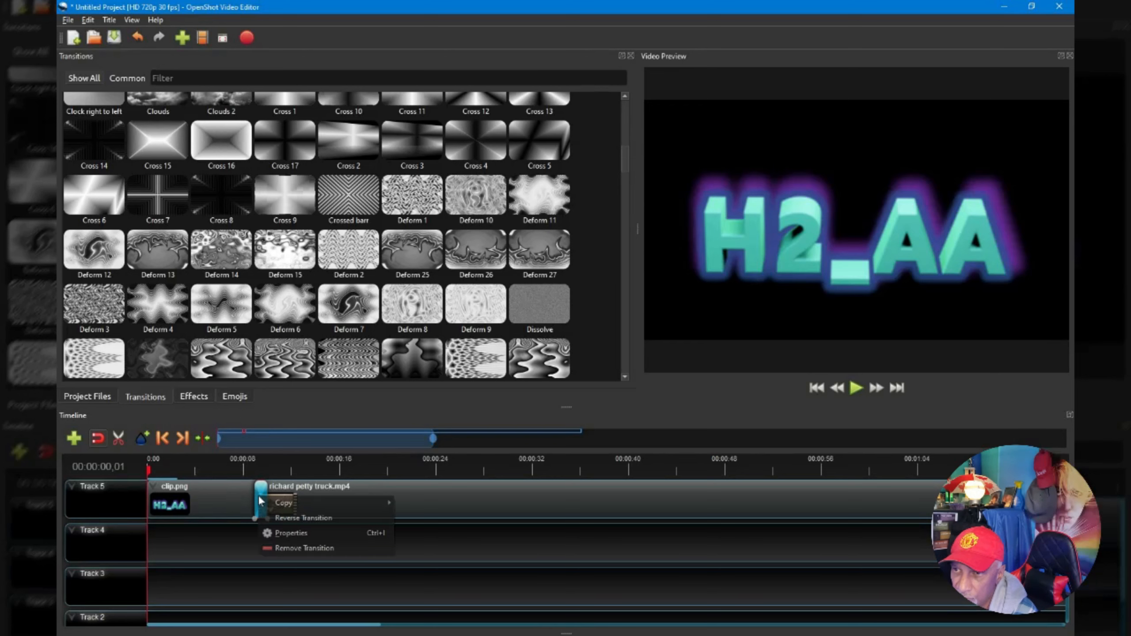
pyautogui.click(280, 548)
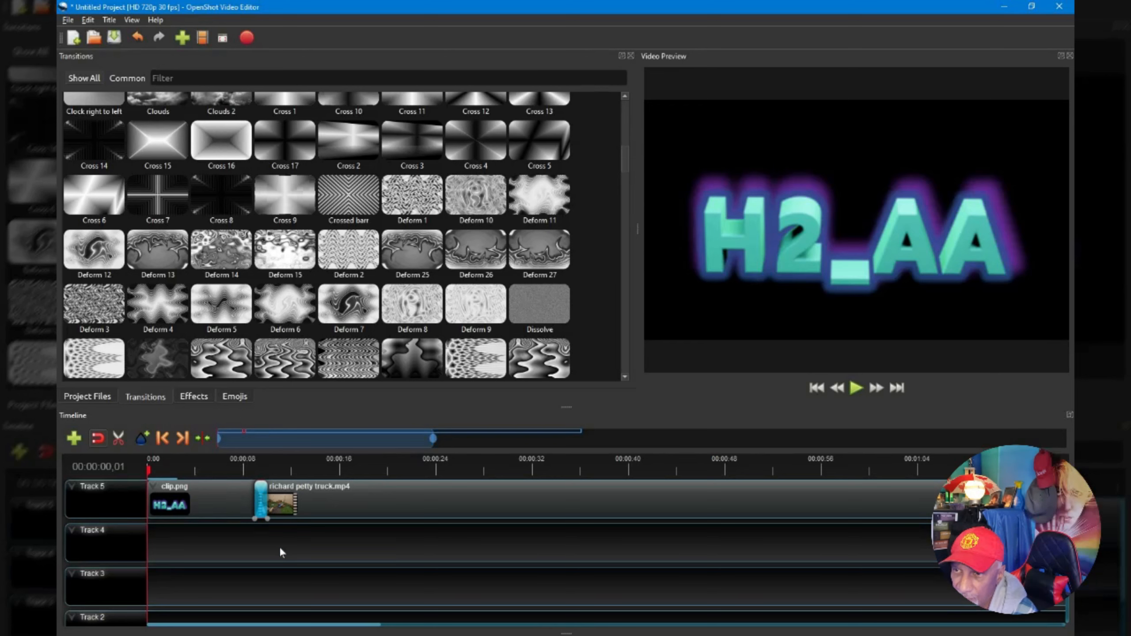
# Nudge the truck video on Track 5 and drop the Deform 7 transition onto the logo clip, then play the preview.
pyautogui.click(336, 497)
pyautogui.moveTo(337, 496)
pyautogui.mouseDown()
pyautogui.moveTo(391, 497)
pyautogui.moveTo(322, 501)
pyautogui.mouseUp()
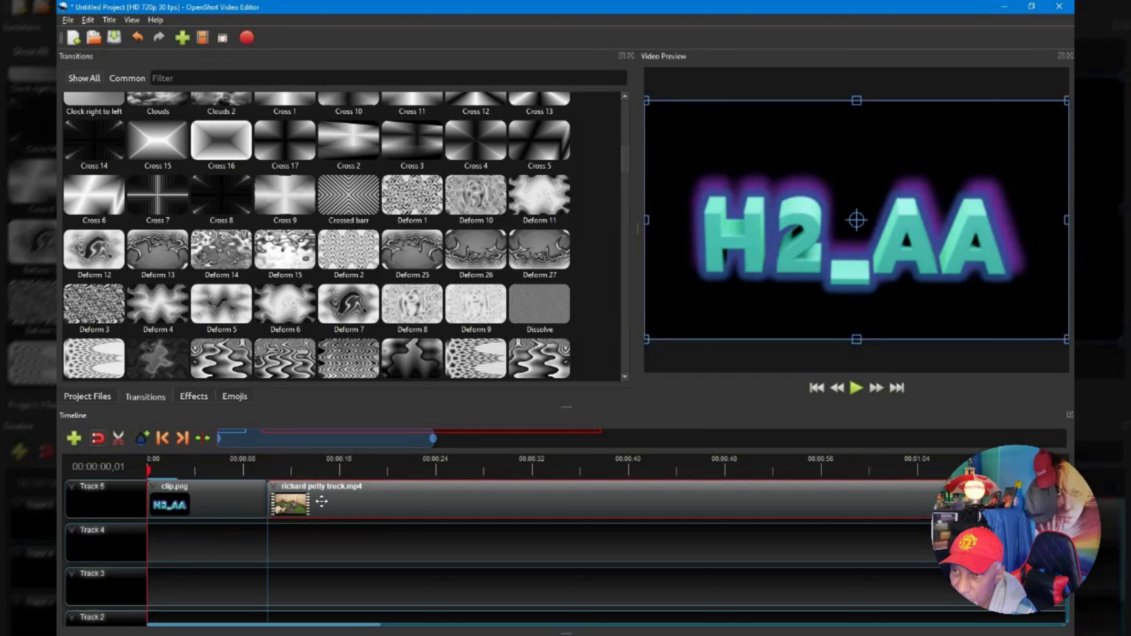
pyautogui.click(353, 297)
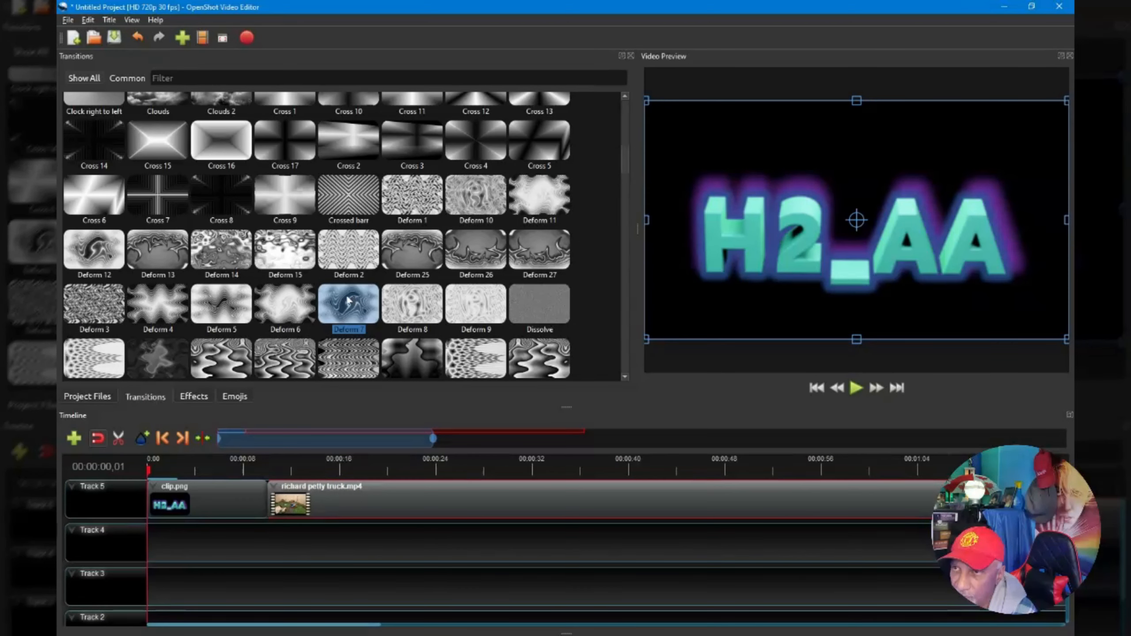
pyautogui.moveTo(349, 301); pyautogui.dragTo(222, 500)
pyautogui.press('space')
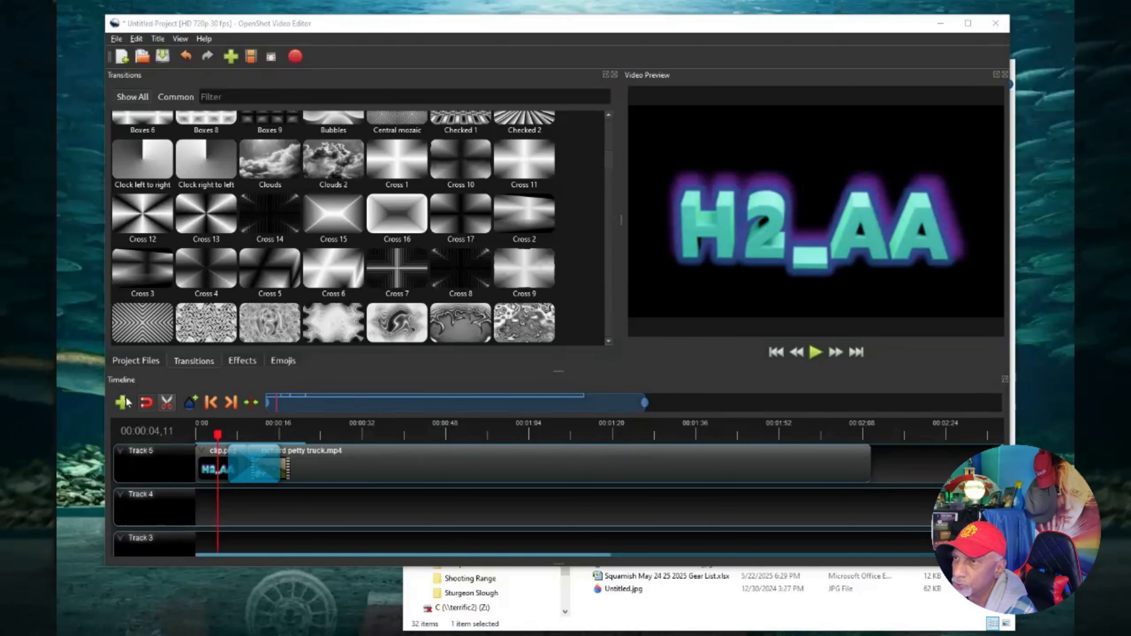
# Browse the project files under the Video, Audio, Image and Show All filters and select the imported files.
pyautogui.click(143, 361)
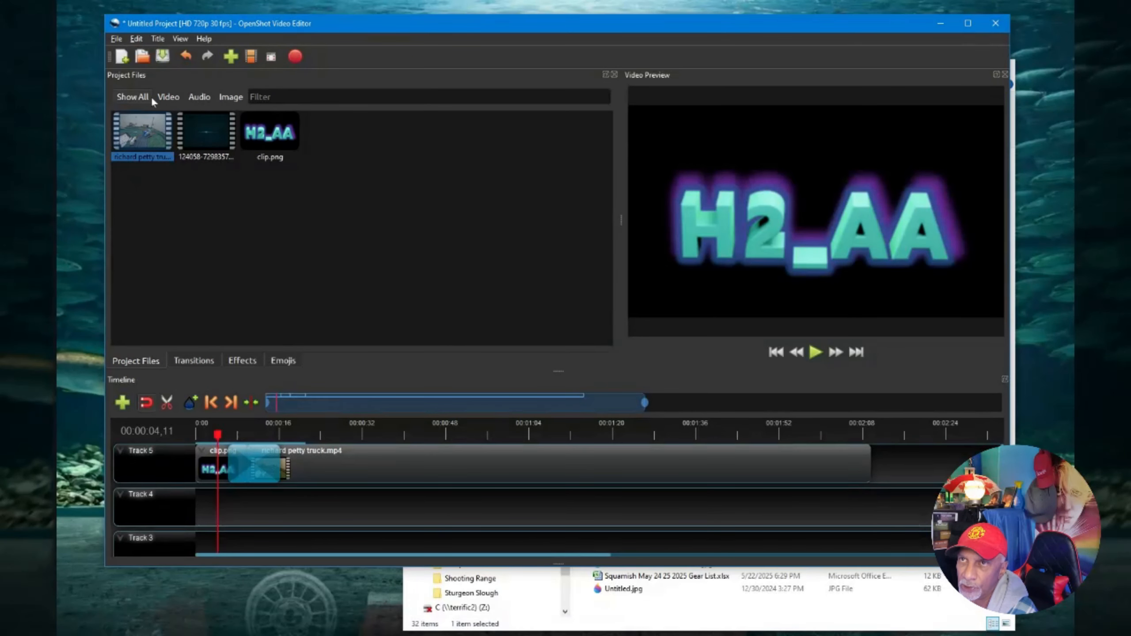
pyautogui.click(169, 97)
pyautogui.click(200, 97)
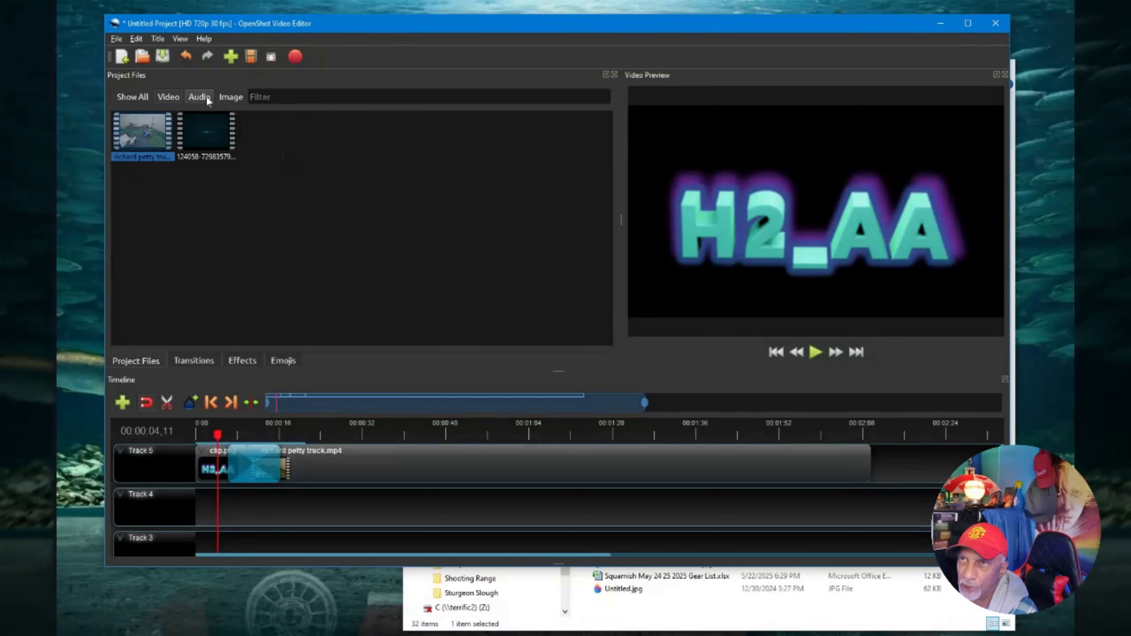
pyautogui.click(226, 97)
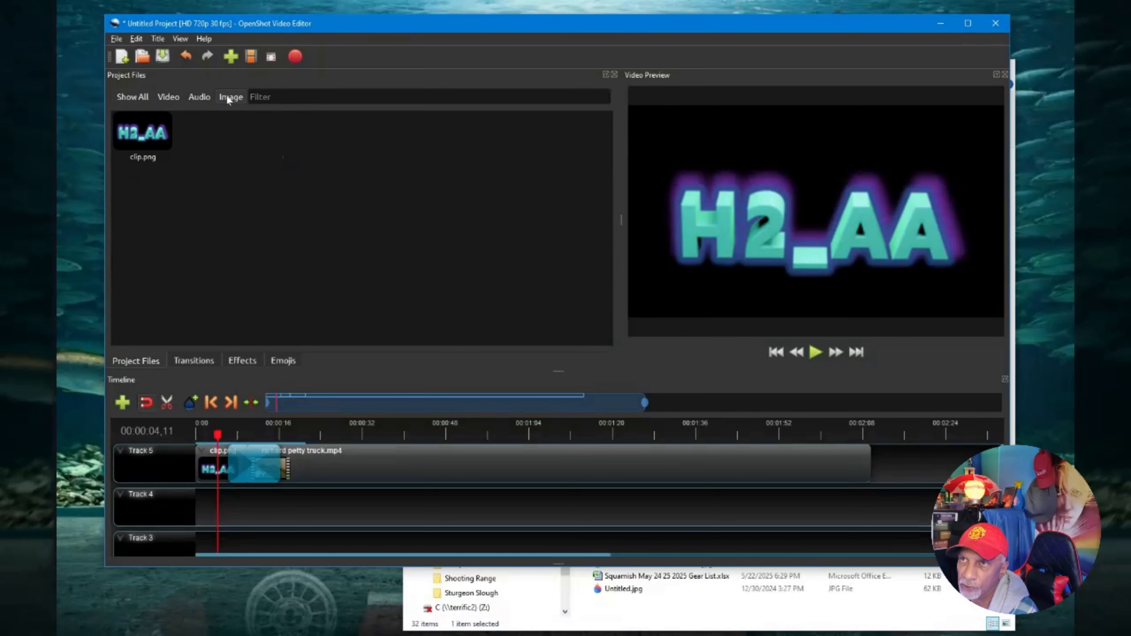
pyautogui.click(140, 98)
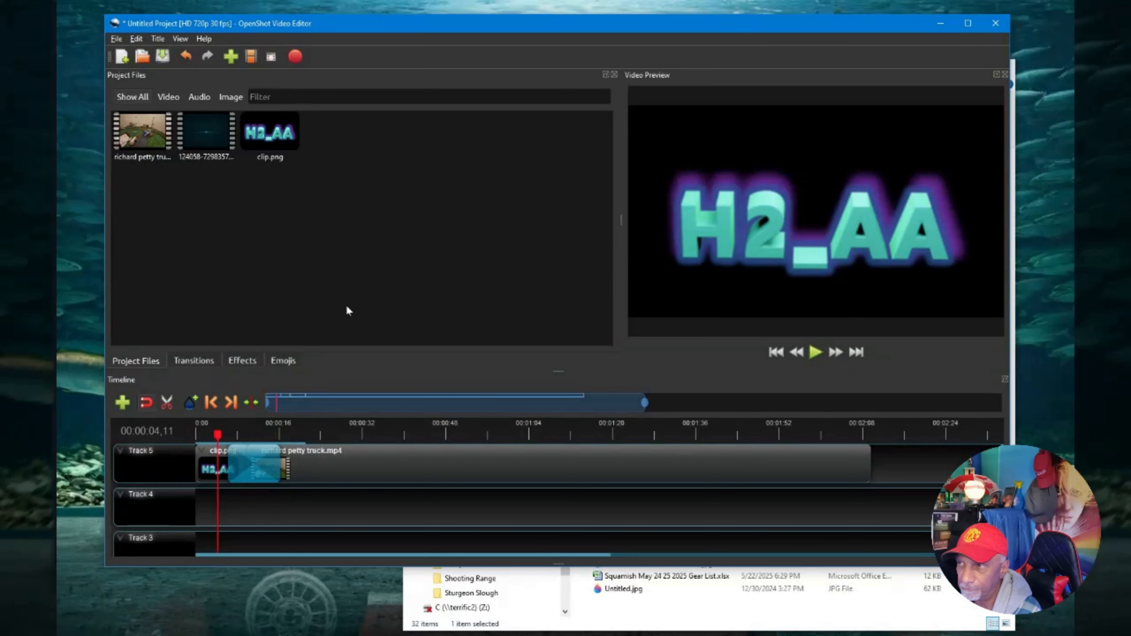
pyautogui.click(139, 127)
pyautogui.click(199, 126)
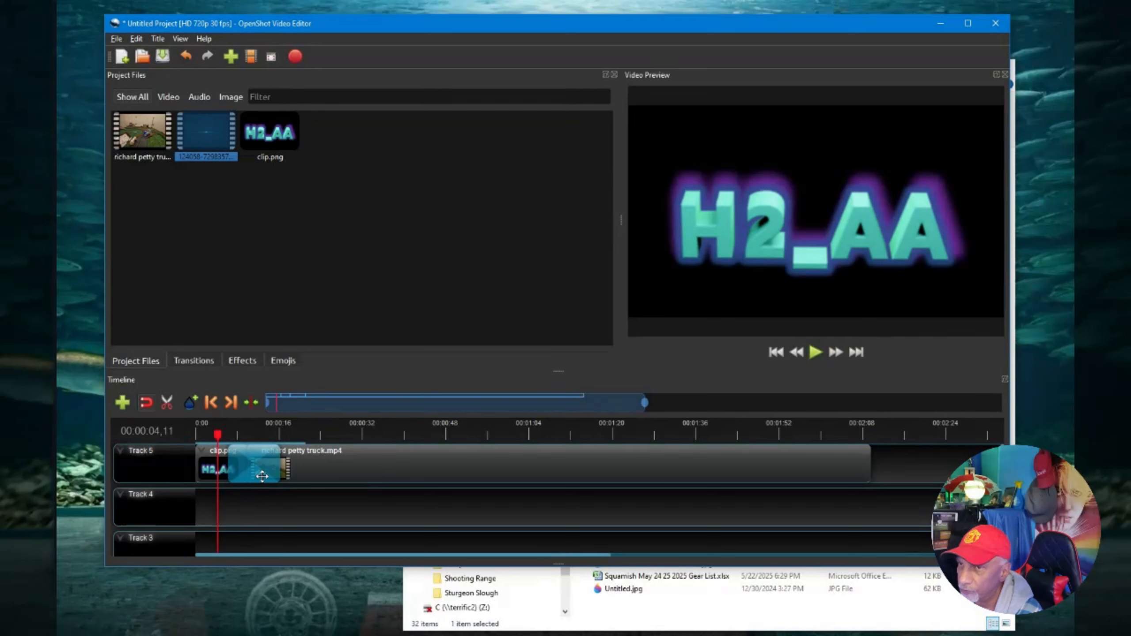
# Give the logo clip a slow fade in at its start.
pyautogui.click(212, 455)
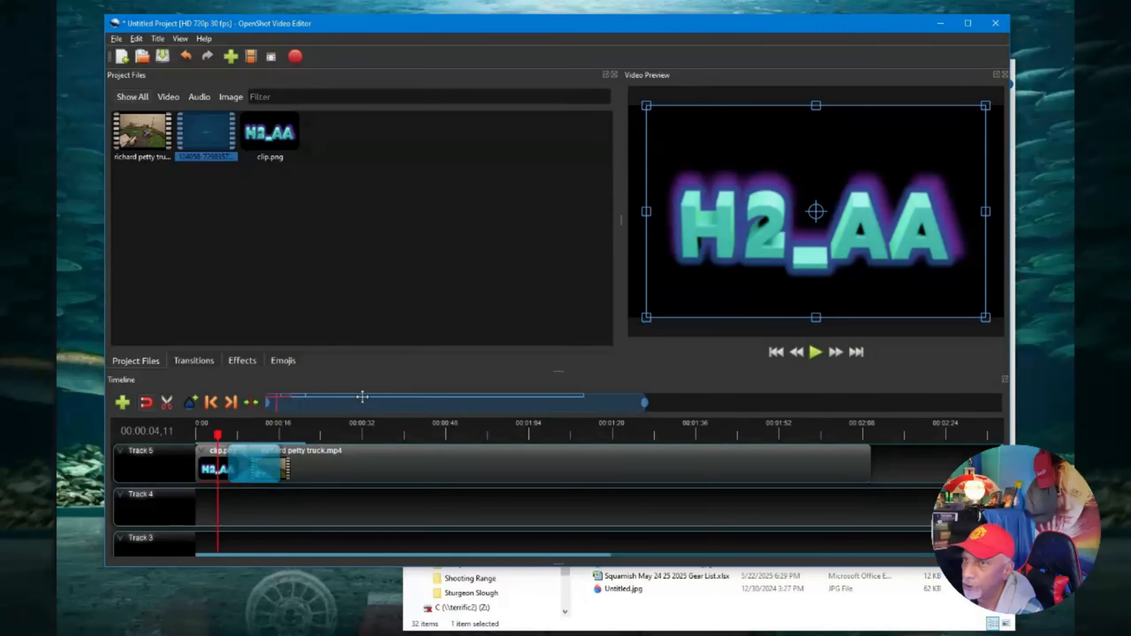
pyautogui.rightClick(204, 463)
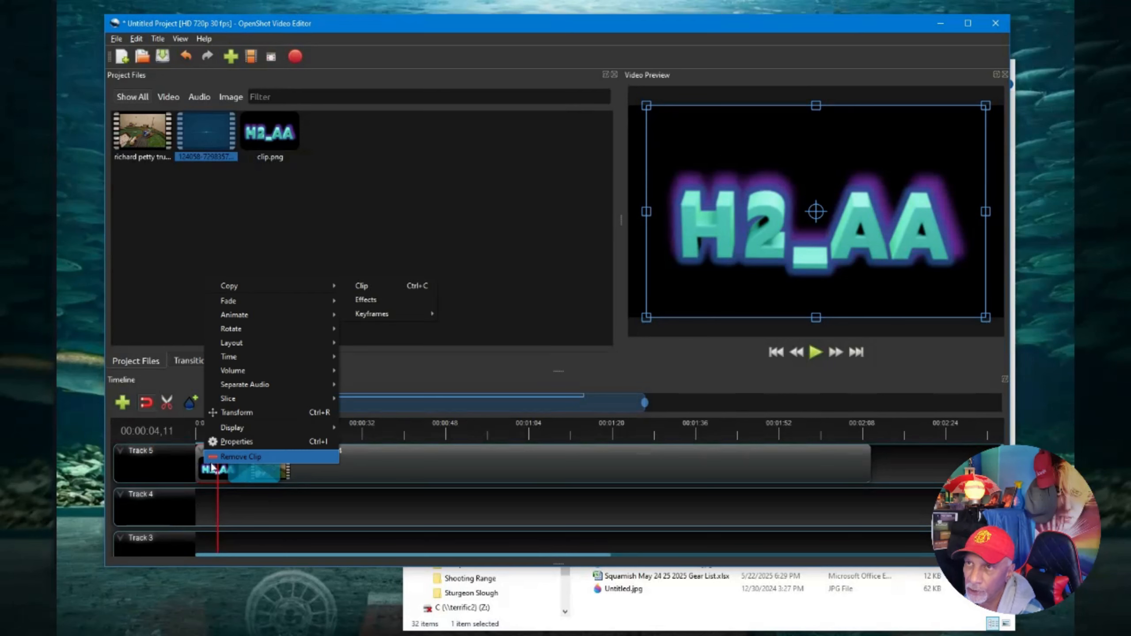
pyautogui.moveTo(243, 300)
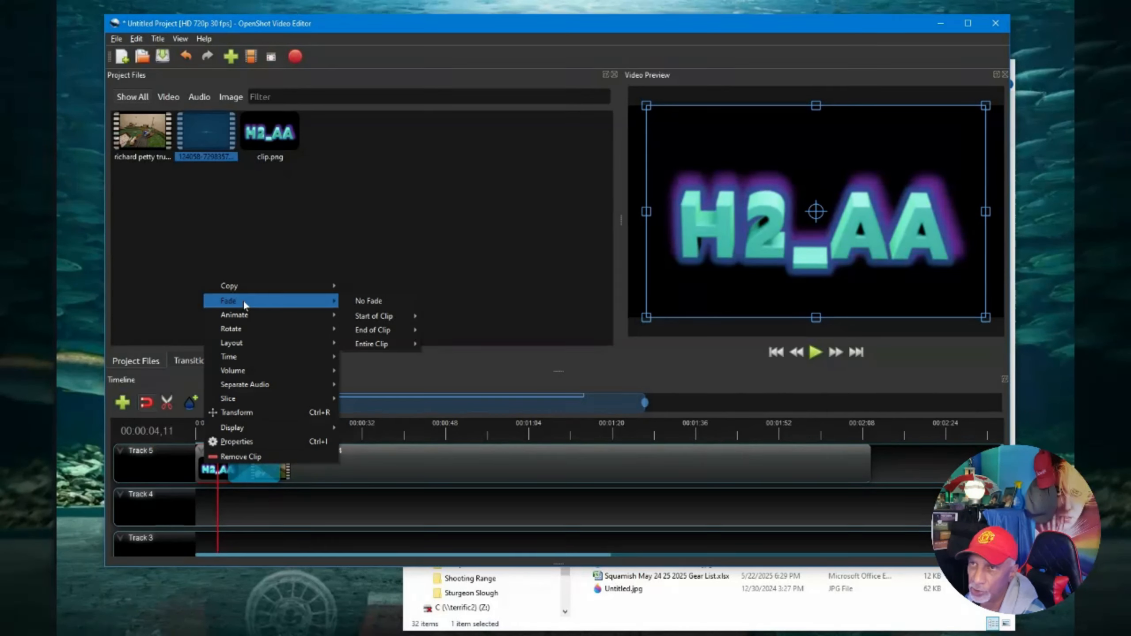
pyautogui.moveTo(392, 316)
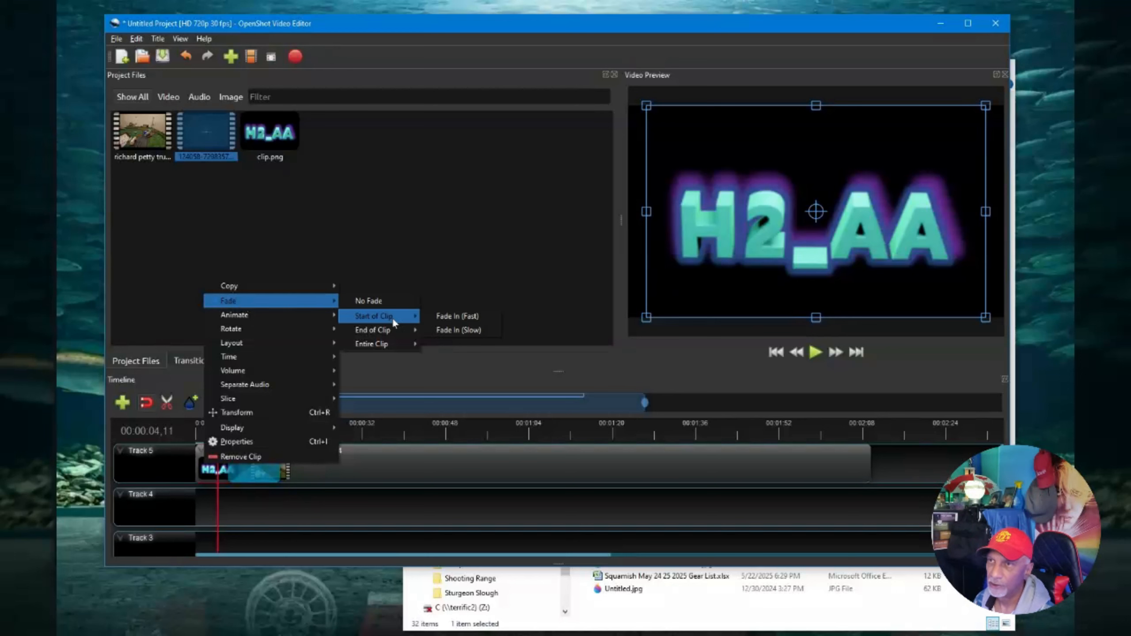
pyautogui.click(494, 331)
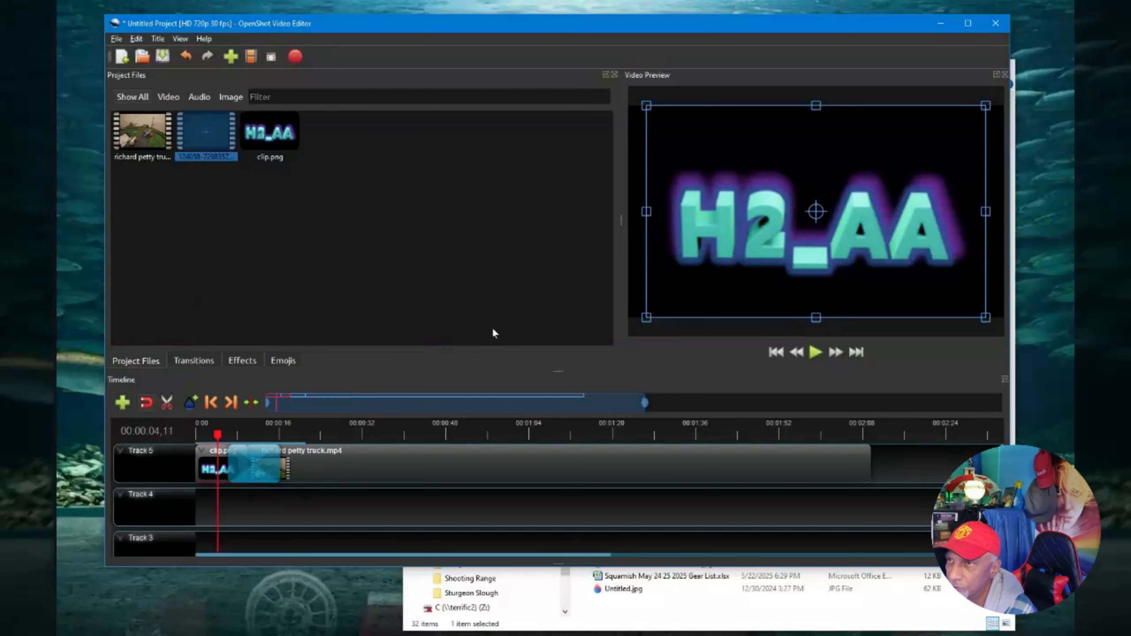
# Give the logo clip a slow fade out at its end.
pyautogui.rightClick(209, 466)
pyautogui.moveTo(281, 305)
pyautogui.moveTo(395, 330)
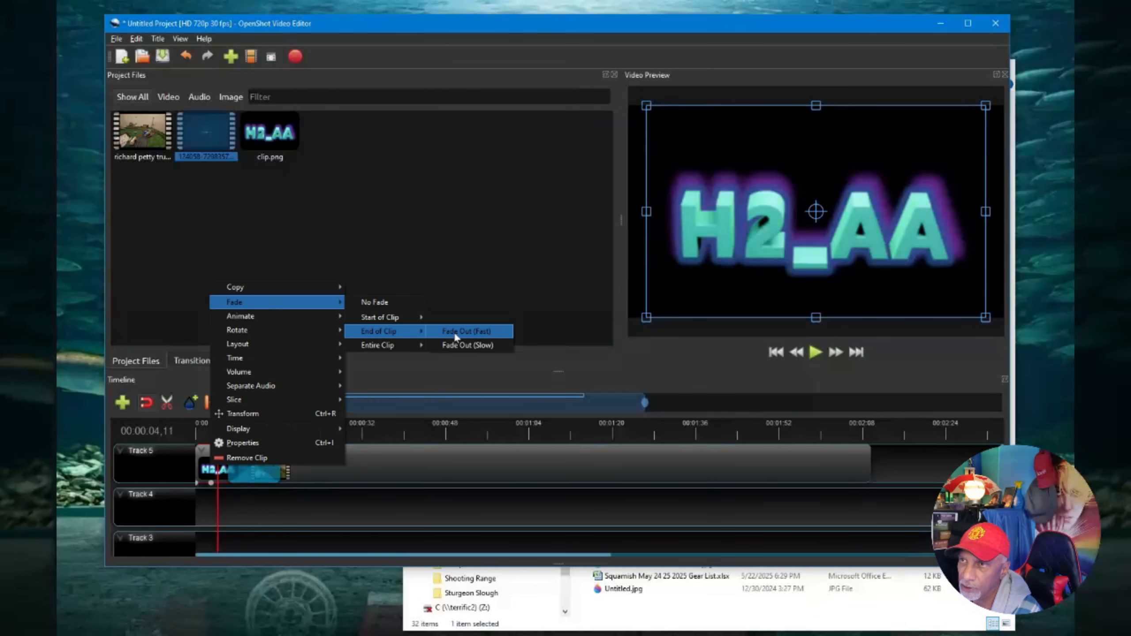
pyautogui.click(467, 345)
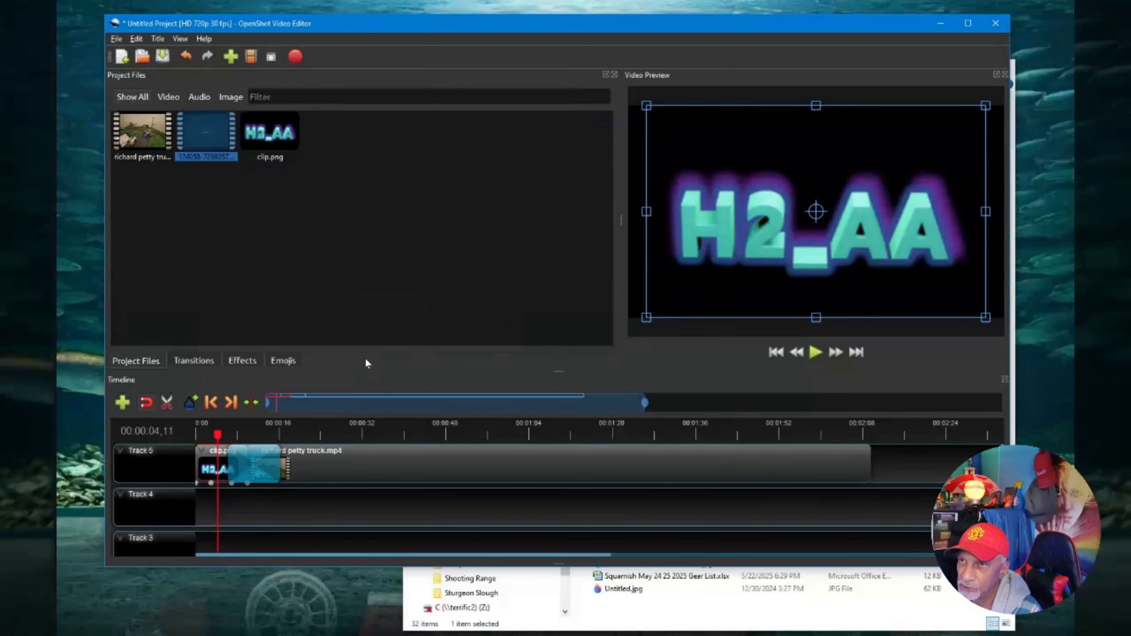
# Set the logo clip's layout to 1/4 Size - Bottom Left and move the logo toward the centre of the preview.
pyautogui.rightClick(212, 466)
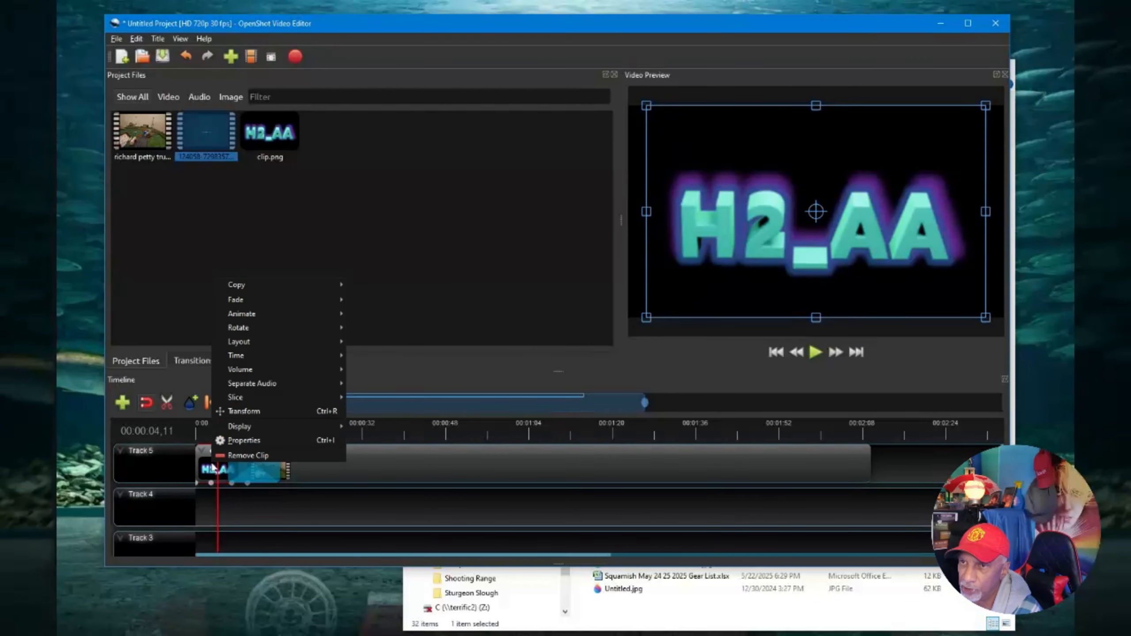
pyautogui.moveTo(261, 343)
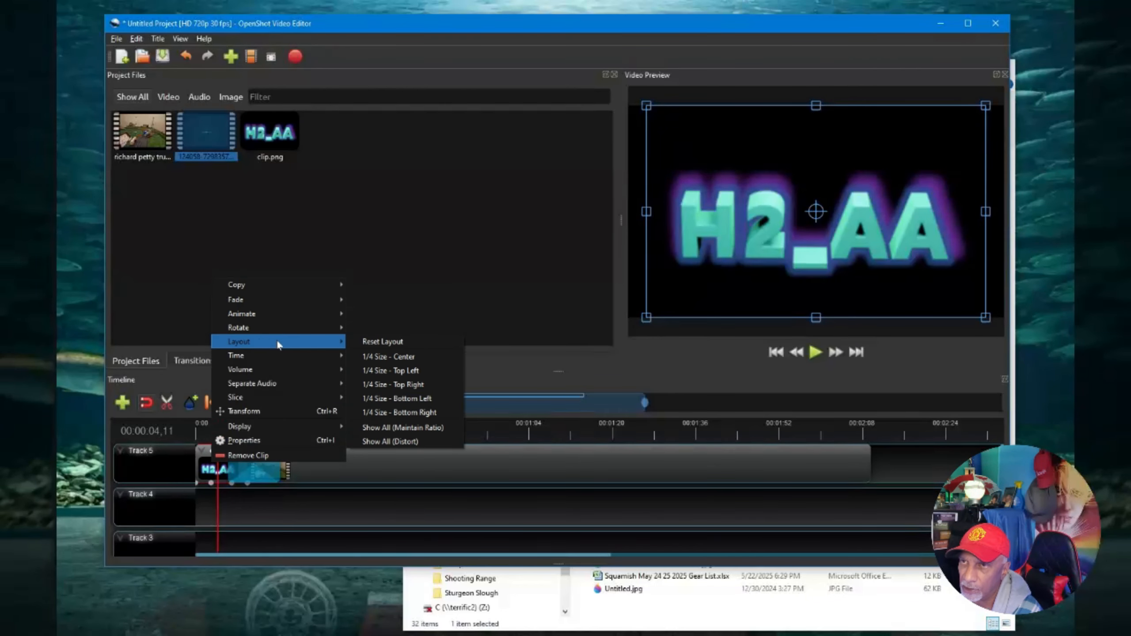
pyautogui.click(427, 401)
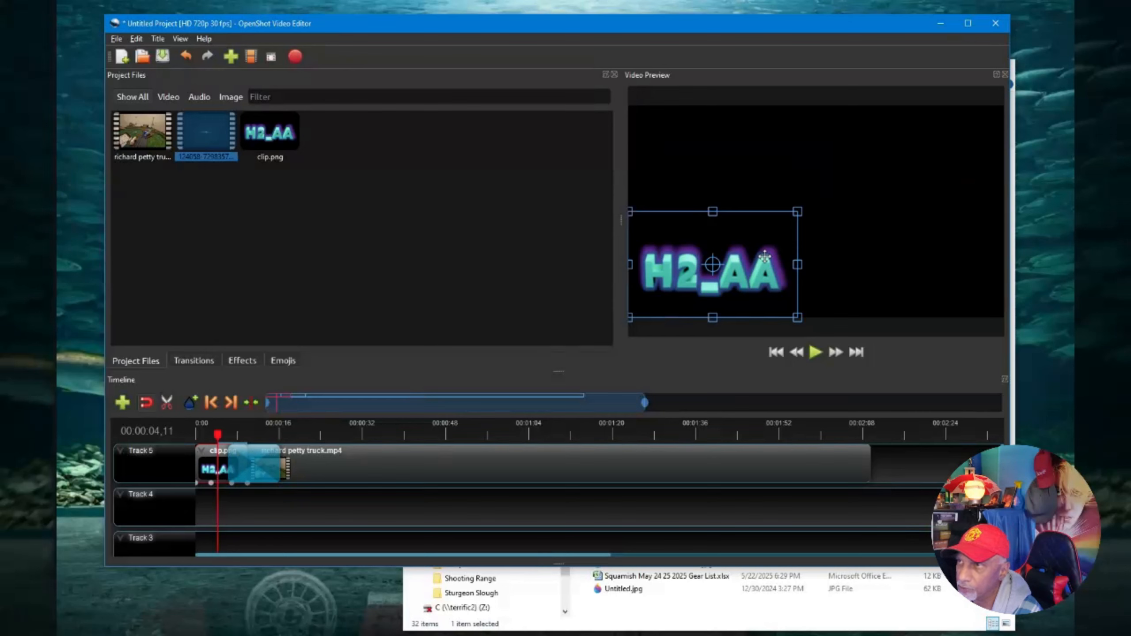
pyautogui.moveTo(791, 246); pyautogui.dragTo(834, 208)
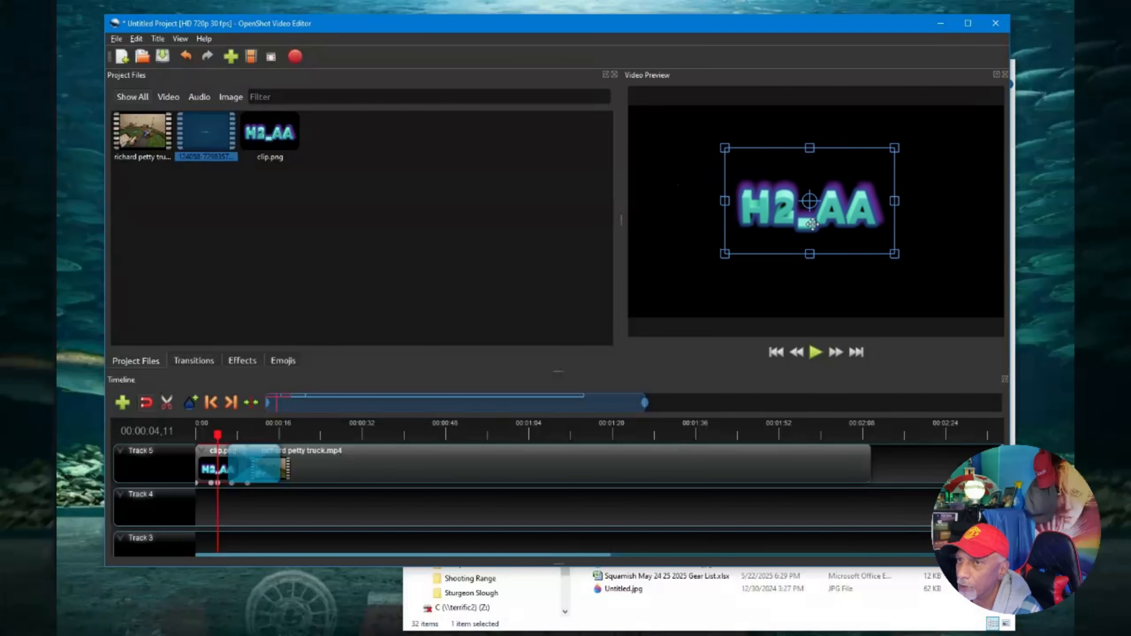
# Mute the truck video by setting its entire-clip volume to Level 0%.
pyautogui.click(445, 457)
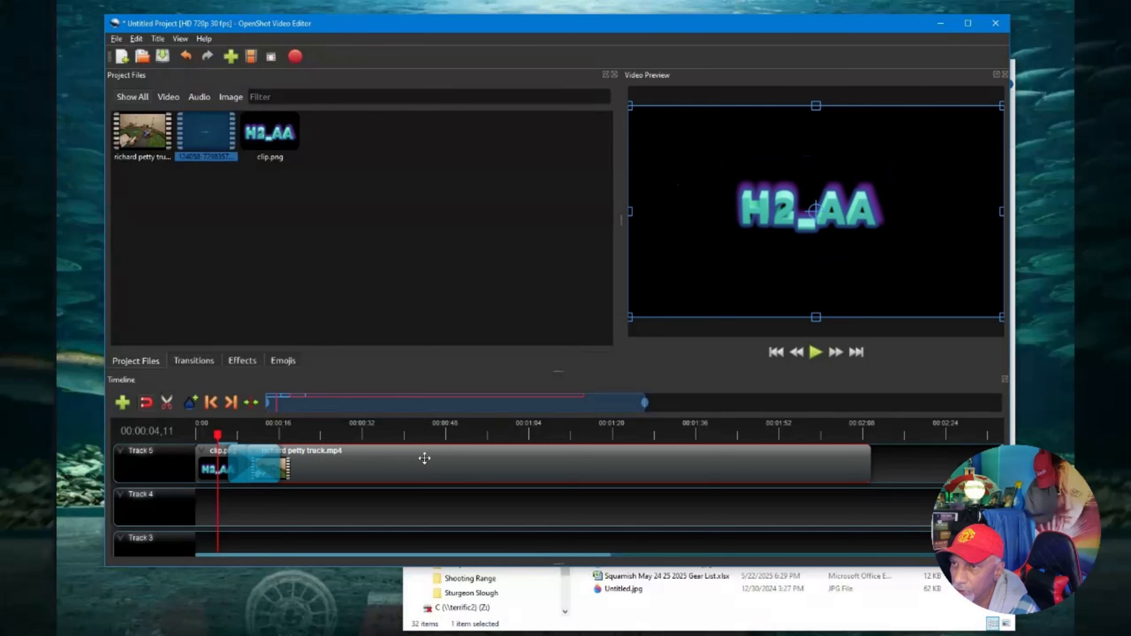
pyautogui.rightClick(423, 458)
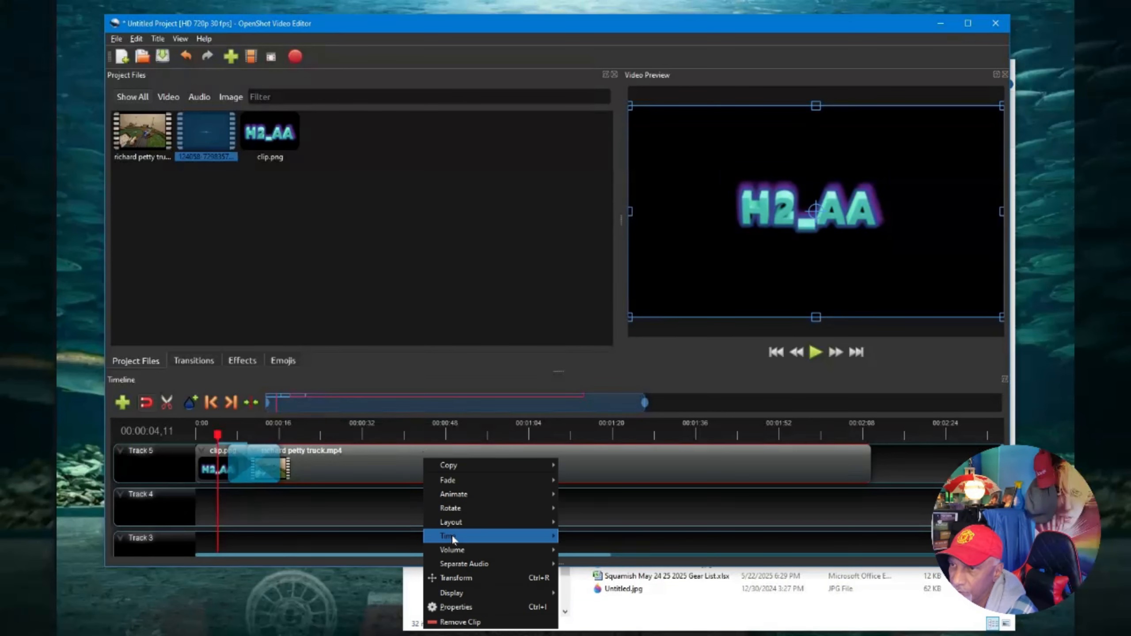
pyautogui.moveTo(466, 537)
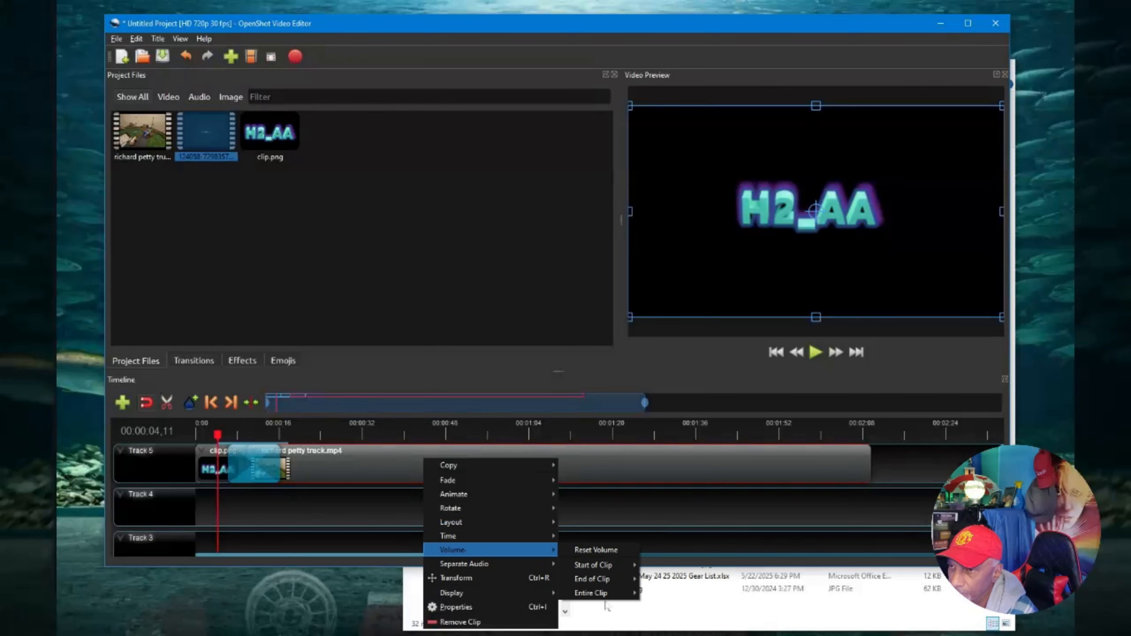
pyautogui.moveTo(617, 597)
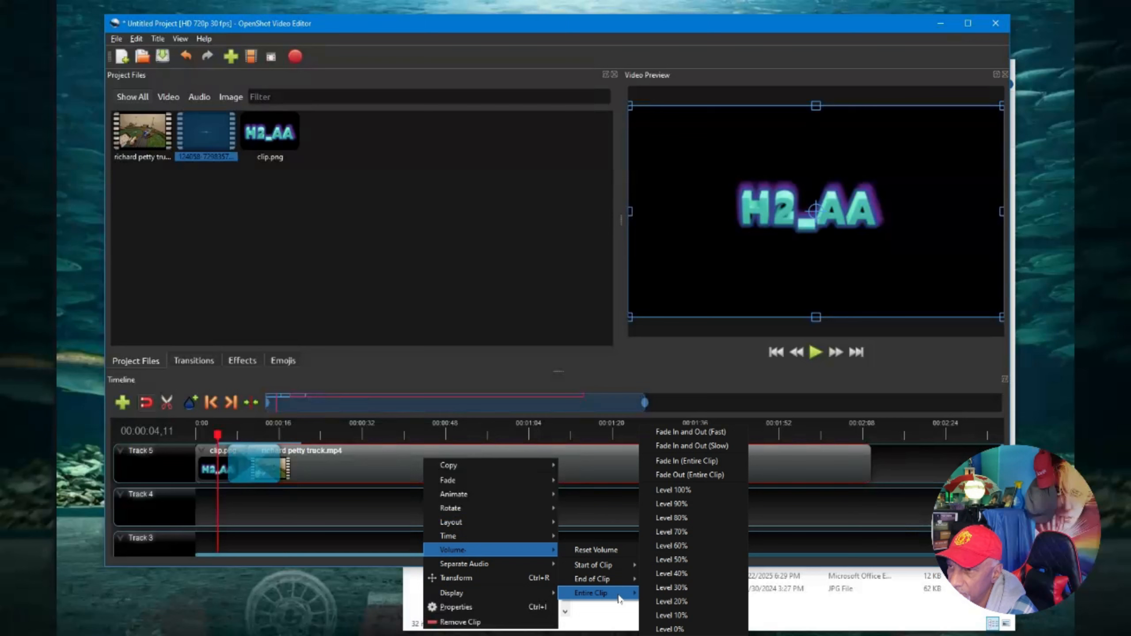
pyautogui.click(677, 629)
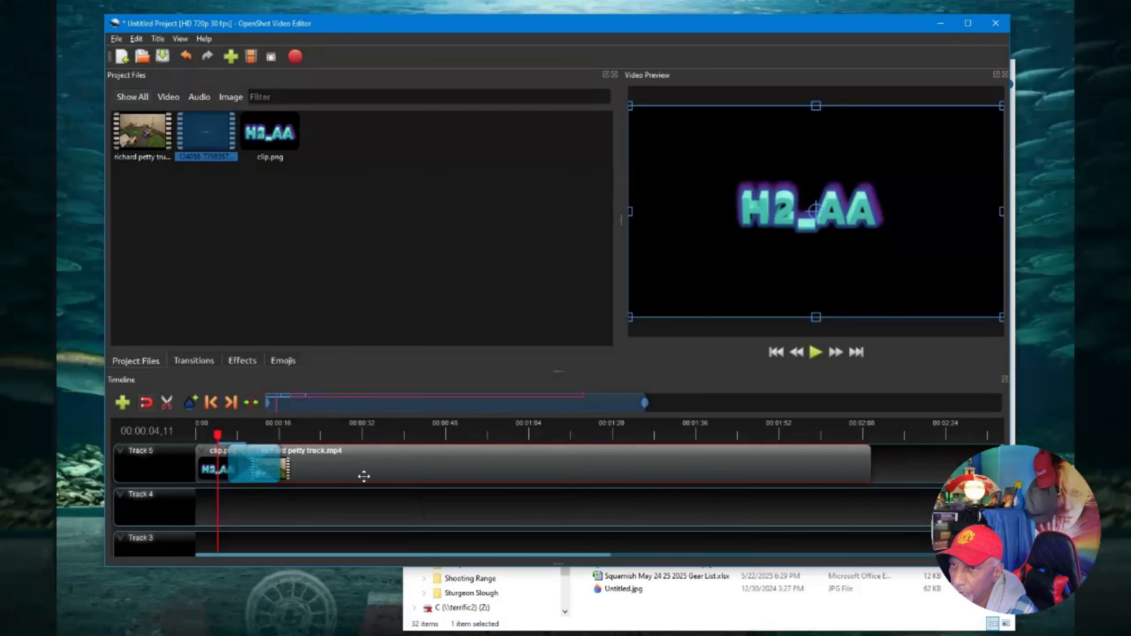
# Open the truck video's properties to review them, then close the properties panel.
pyautogui.rightClick(356, 466)
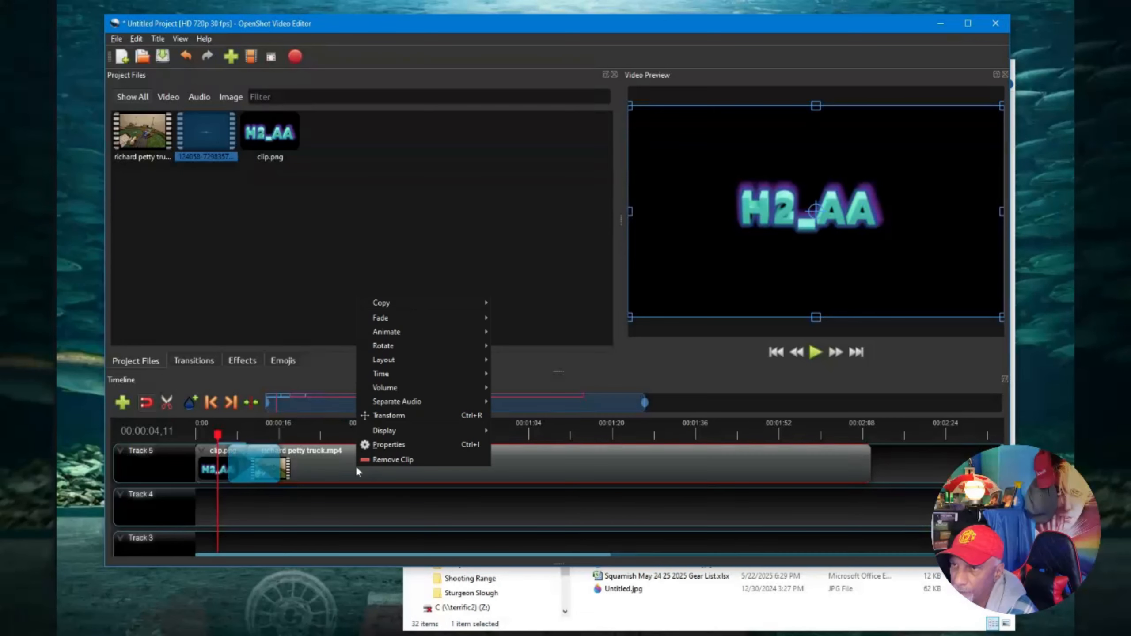
pyautogui.click(397, 447)
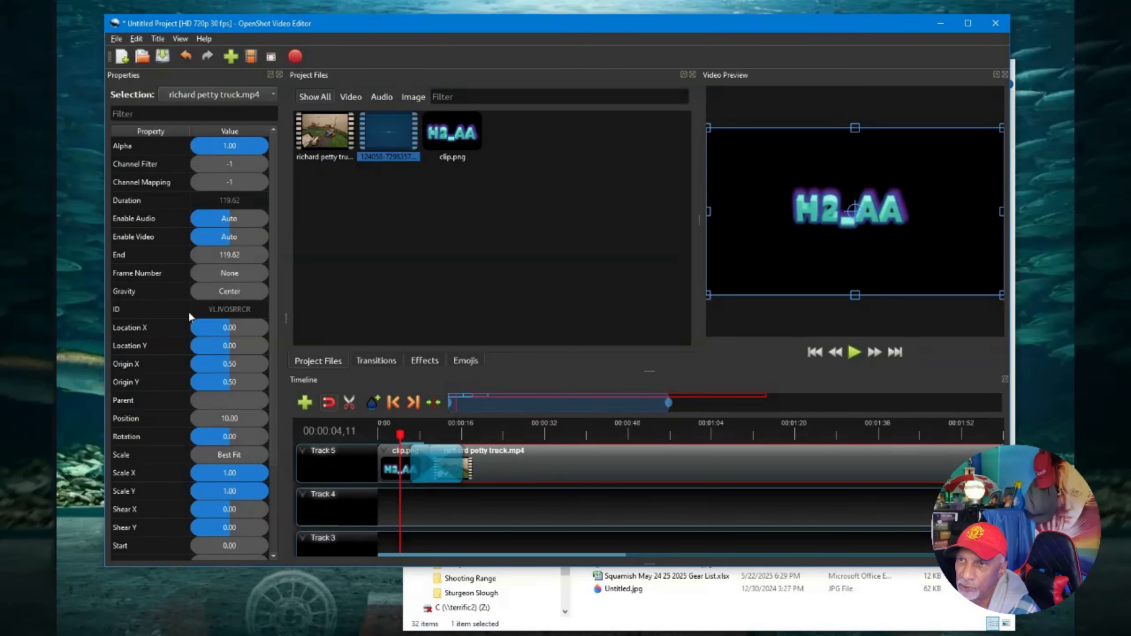
pyautogui.click(279, 75)
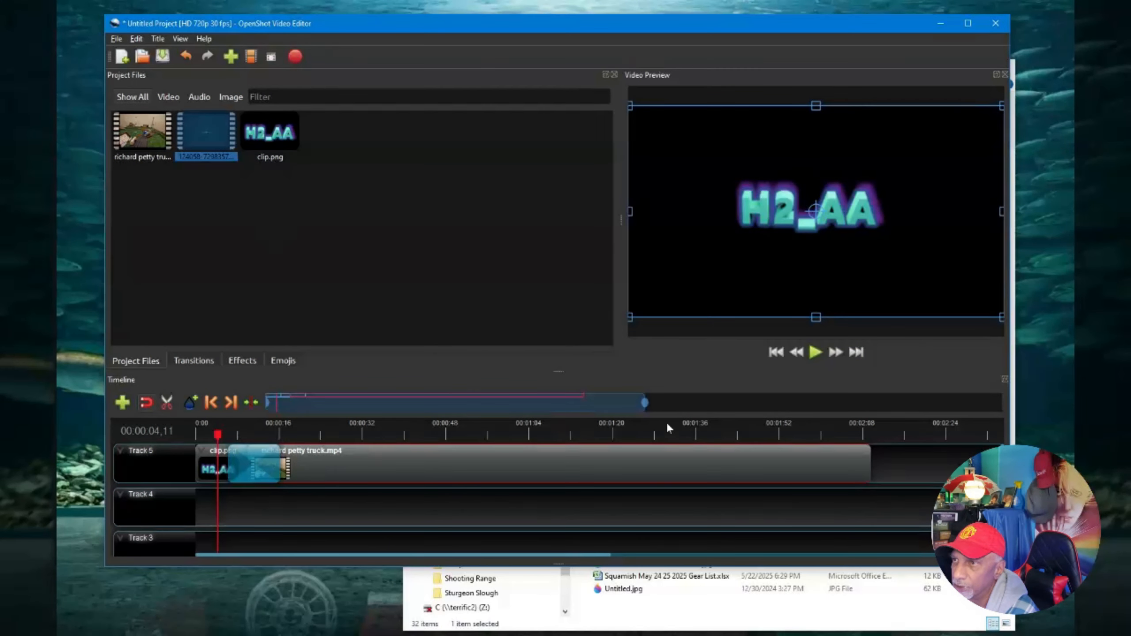
pyautogui.moveTo(198, 127); pyautogui.dragTo(880, 481)
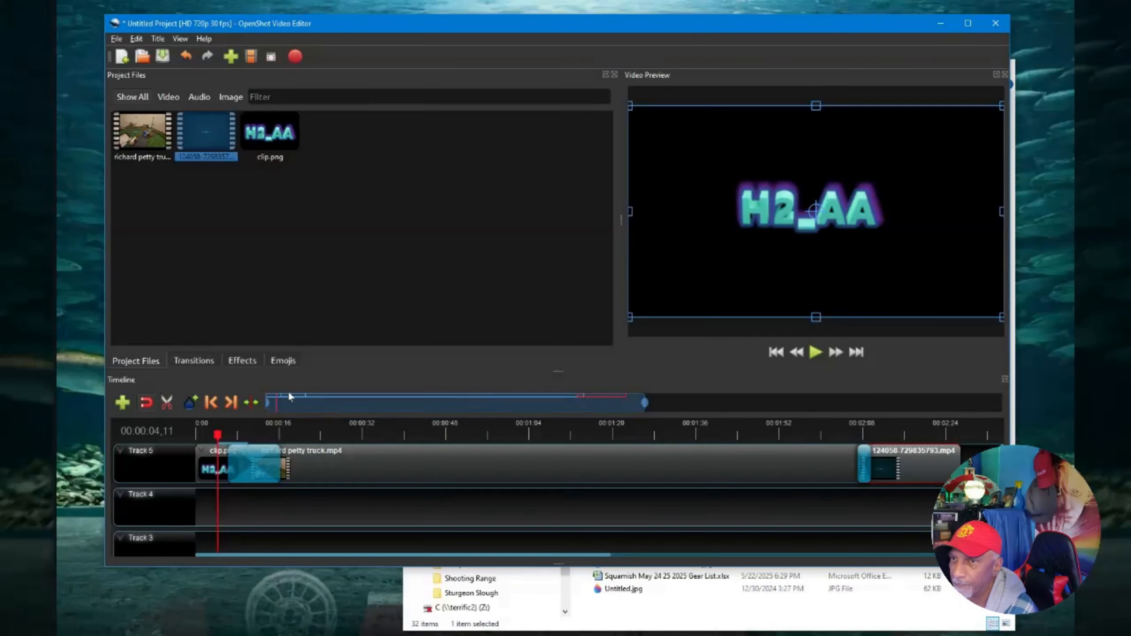
pyautogui.click(116, 39)
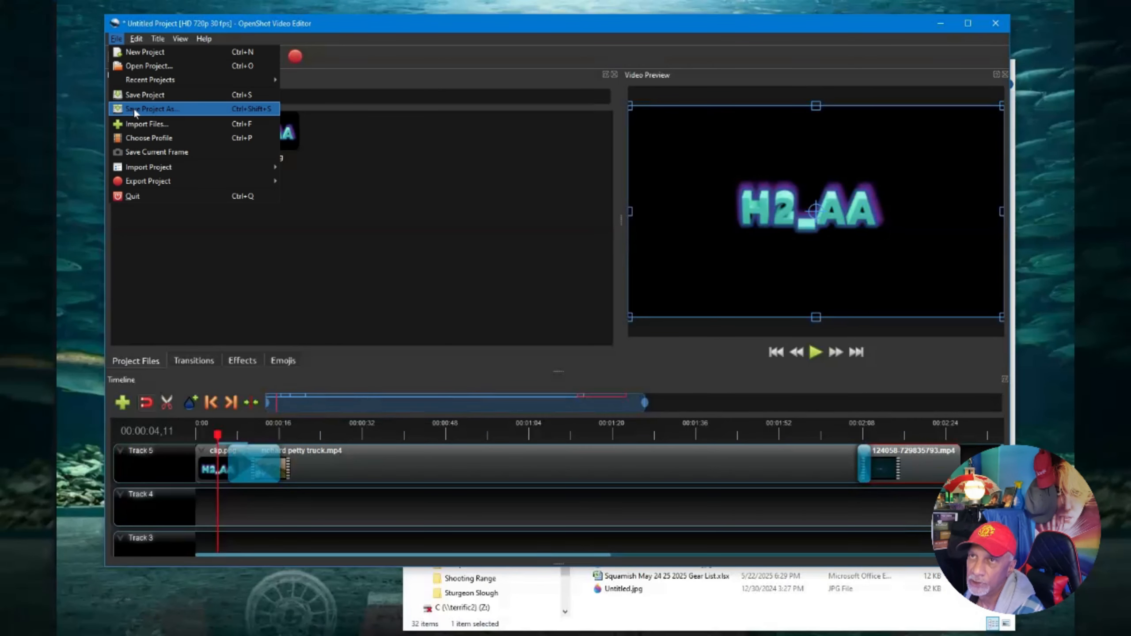
pyautogui.press('Escape')
# Start saving the project and browse to the H2_AA Library's H2_AA working folder Arif folder on the H2_AA Vault drive.
pyautogui.hotkey('ctrl', 's')
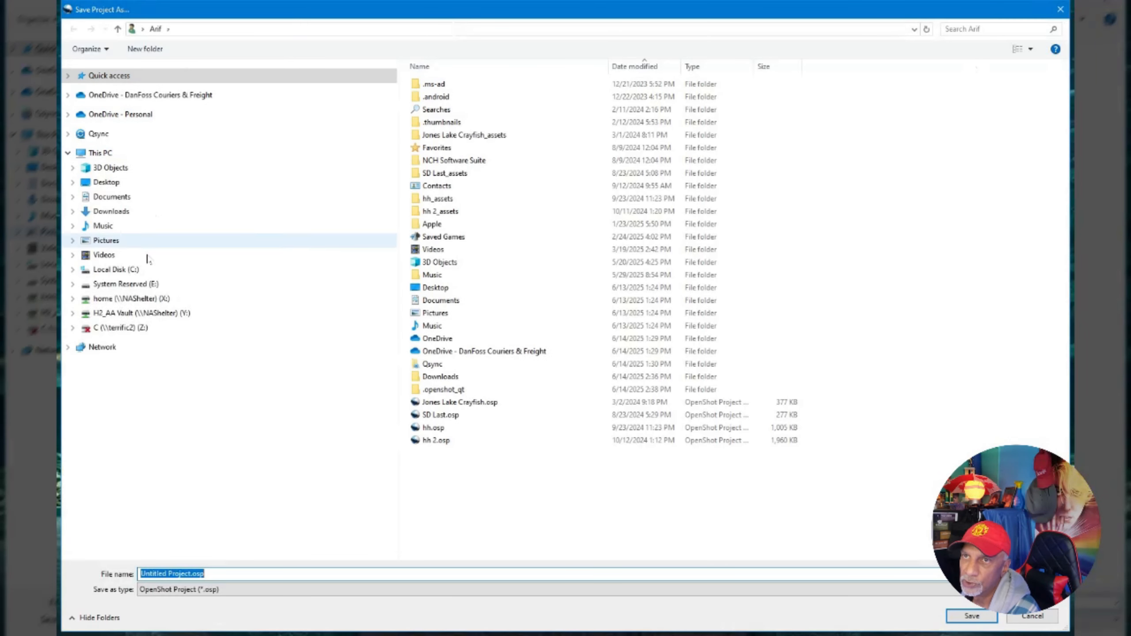
pyautogui.click(73, 299)
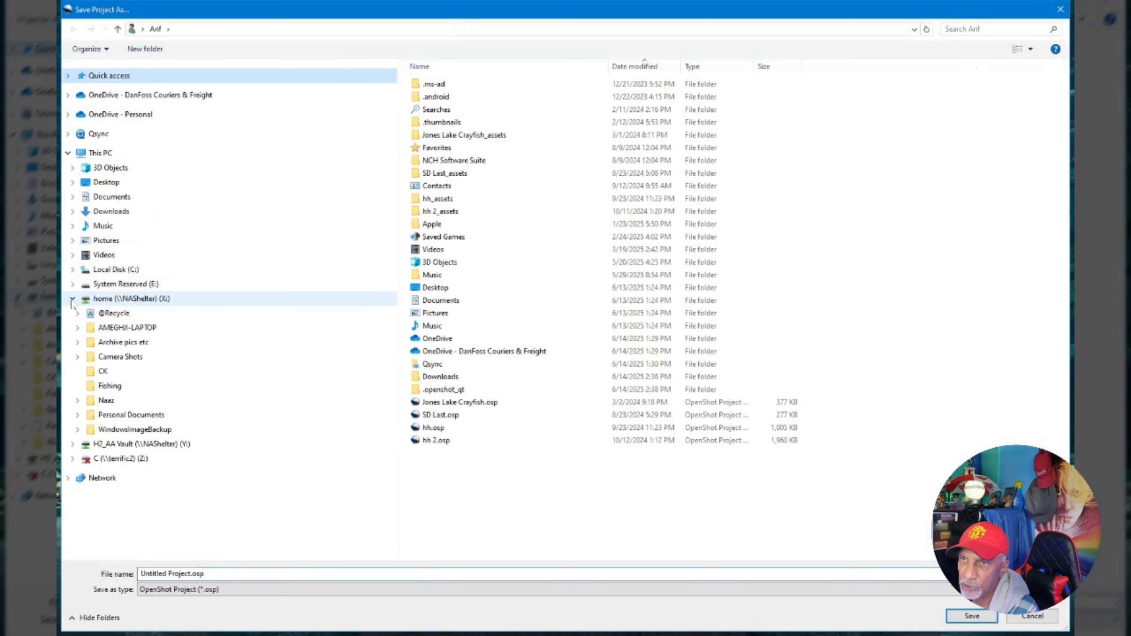
pyautogui.click(73, 298)
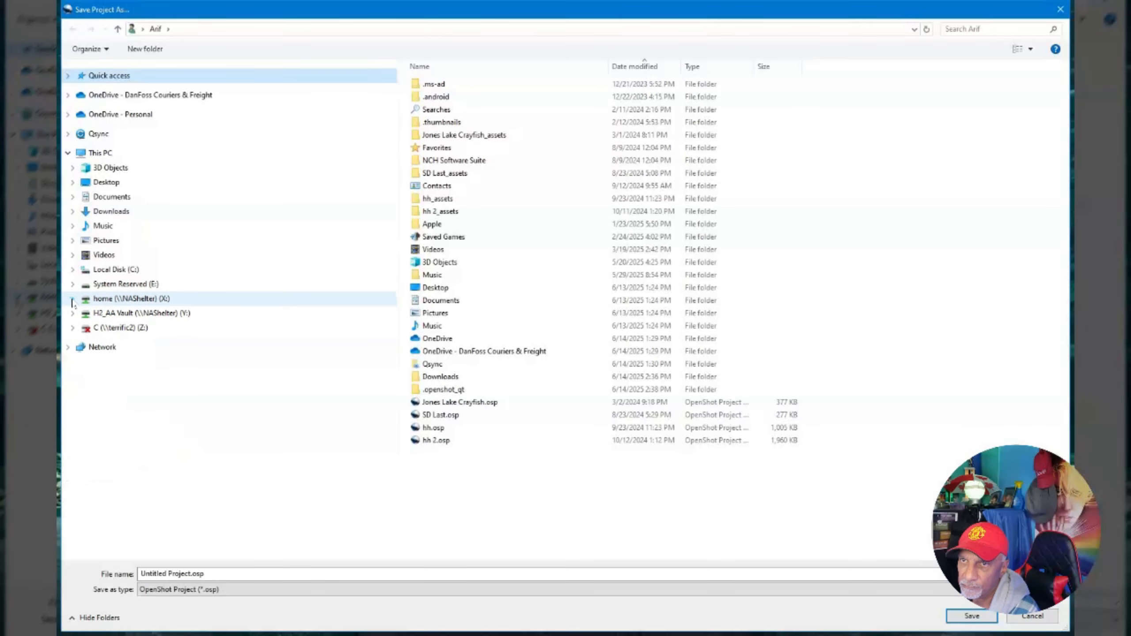
pyautogui.click(73, 313)
pyautogui.click(77, 343)
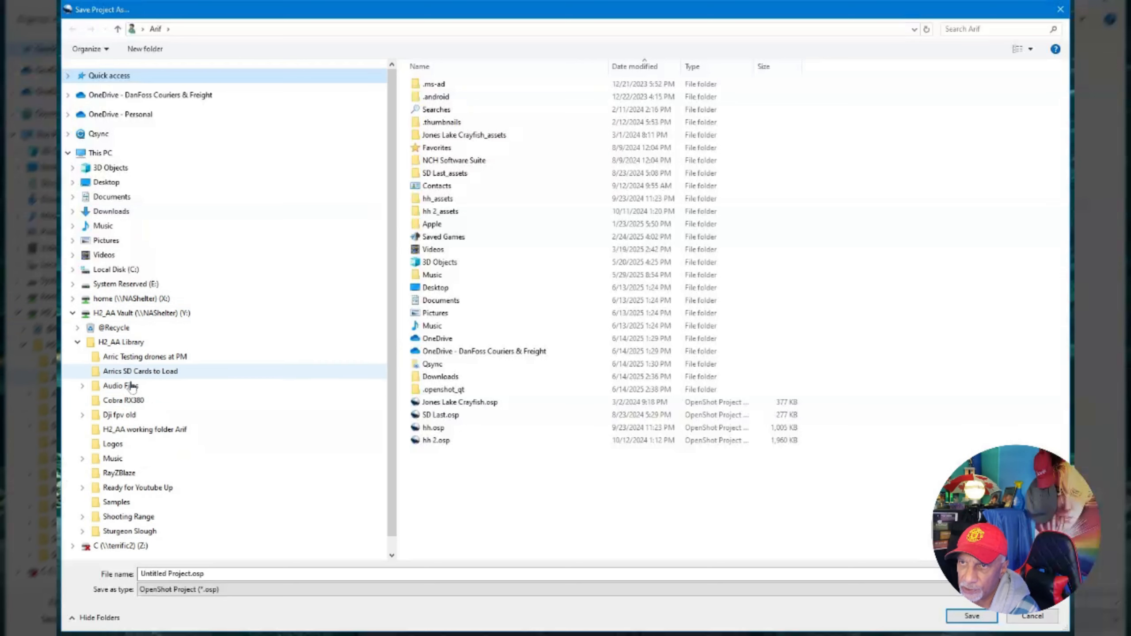
pyautogui.click(125, 430)
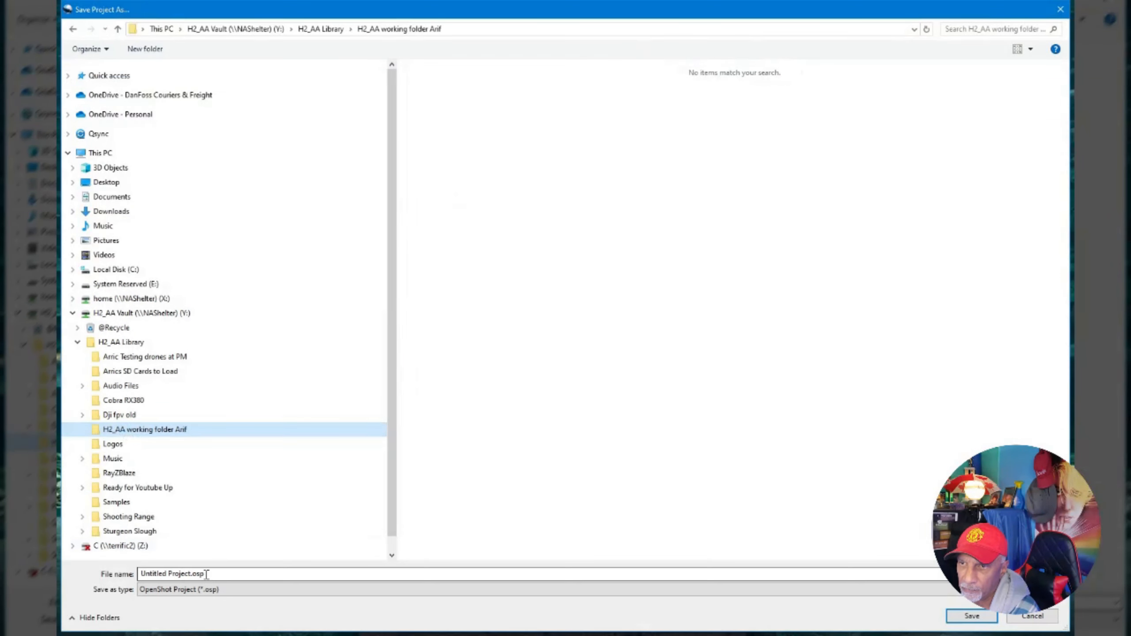
# Name the project file How to use Openshot.osp and save it.
pyautogui.click(191, 573)
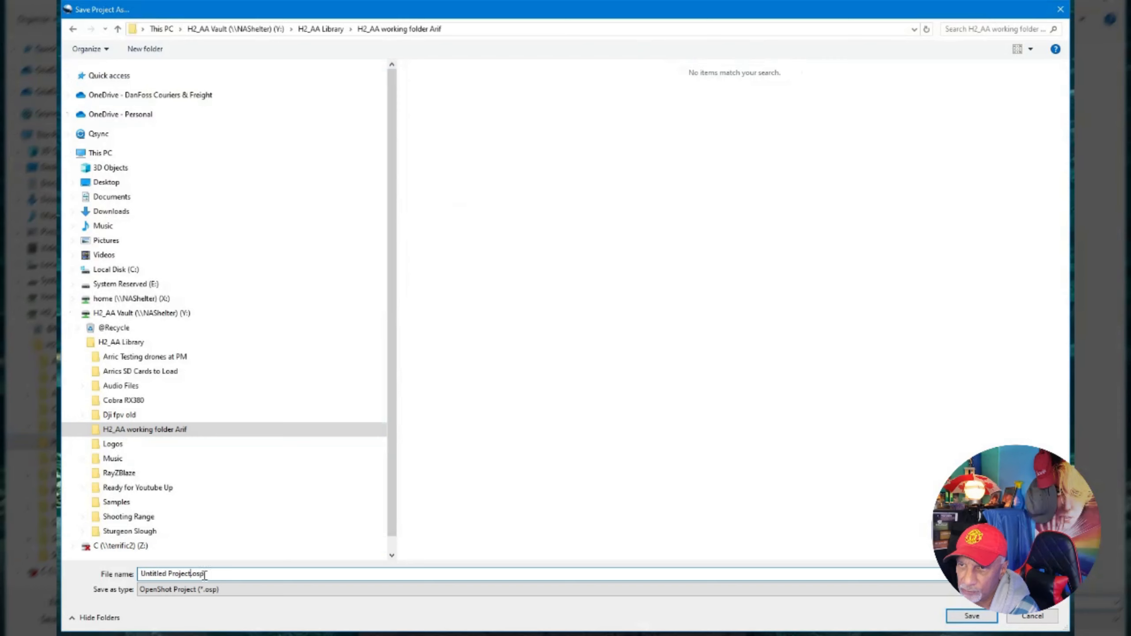
pyautogui.press('BackSpace')
pyautogui.press('BackSpace')
pyautogui.press('BackSpace')
pyautogui.press('BackSpace')
pyautogui.press('BackSpace')
pyautogui.press('BackSpace')
pyautogui.press('BackSpace')
pyautogui.press('BackSpace')
pyautogui.press('BackSpace')
pyautogui.press('BackSpace')
pyautogui.press('BackSpace')
pyautogui.press('BackSpace')
pyautogui.press('BackSpace')
pyautogui.press('BackSpace')
pyautogui.press('BackSpace')
pyautogui.press('BackSpace')
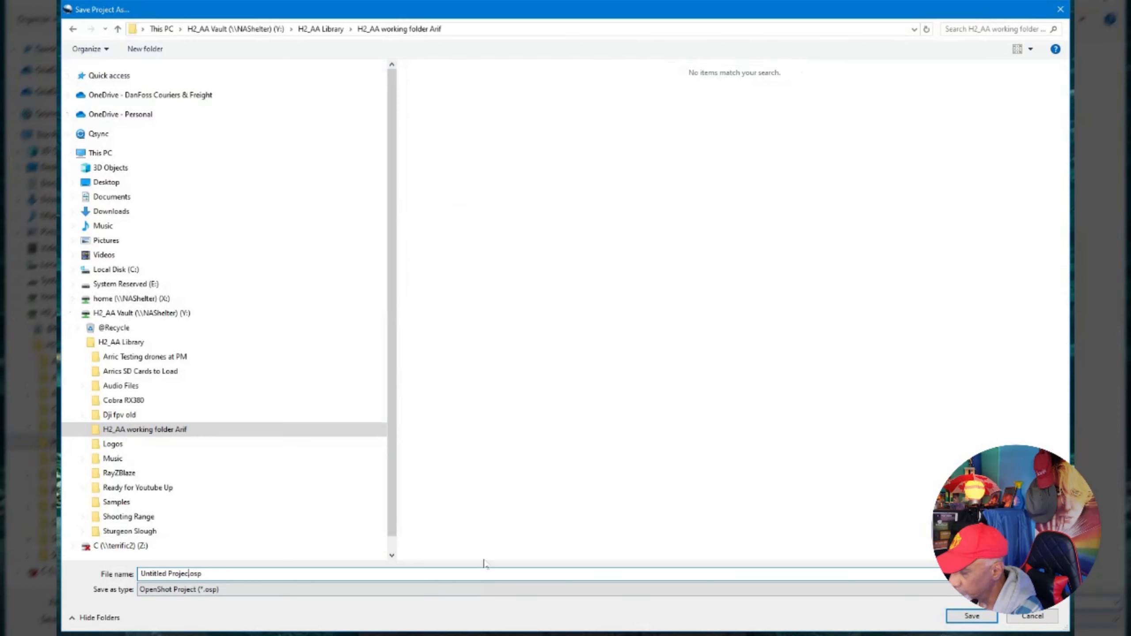
pyautogui.write('Test')
pyautogui.press('BackSpace')
pyautogui.press('BackSpace')
pyautogui.press('BackSpace')
pyautogui.press('BackSpace')
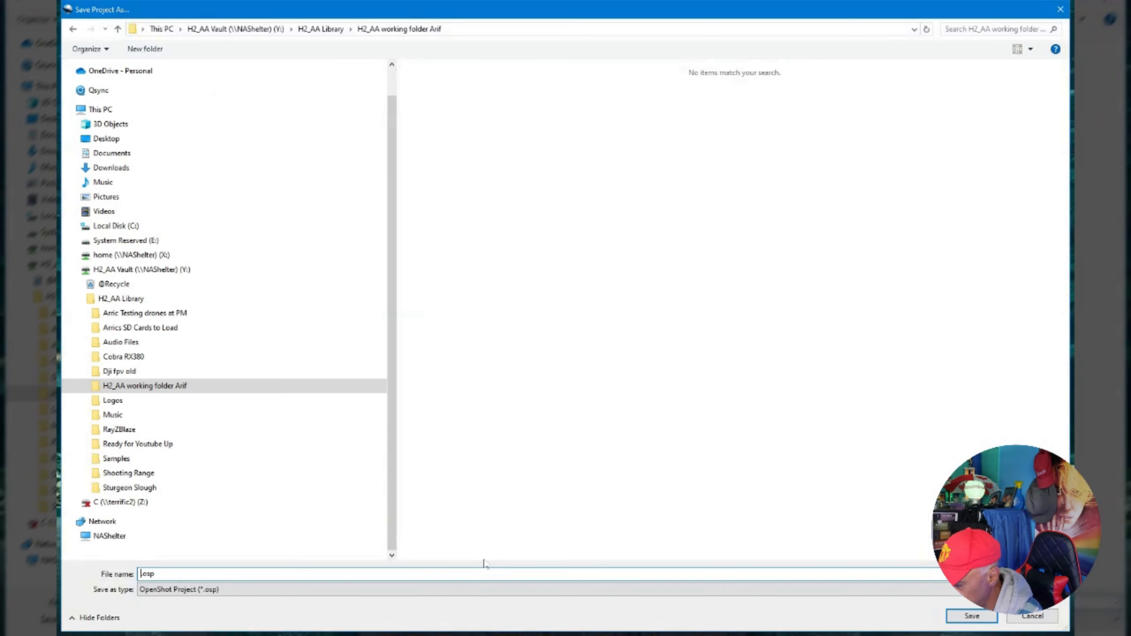
pyautogui.write('How to us')
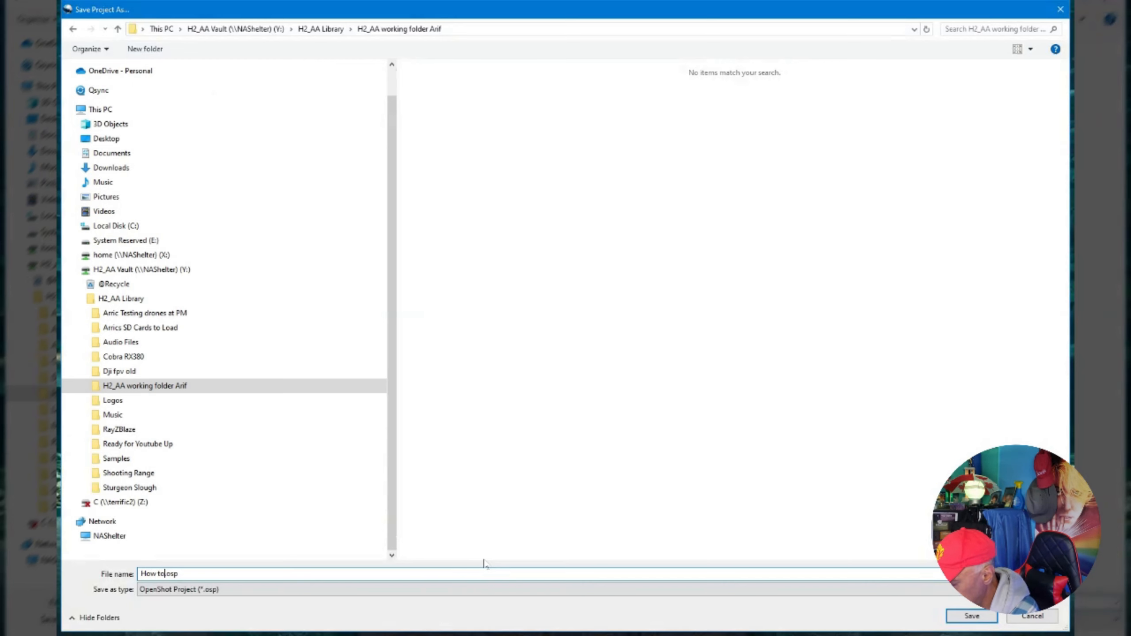
pyautogui.write('e Opensh')
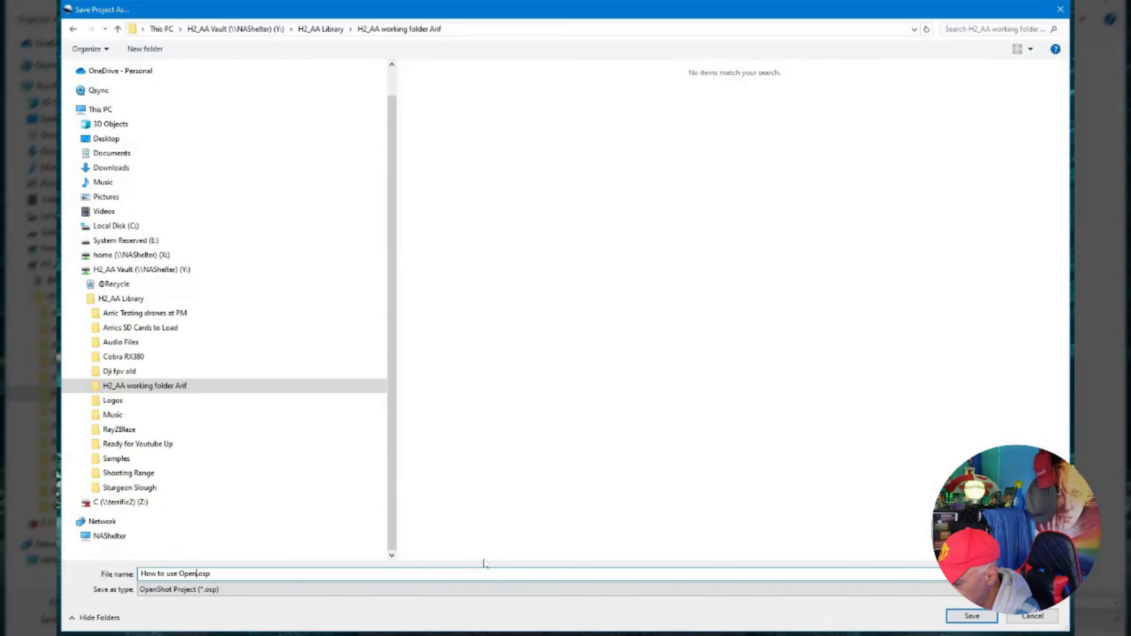
pyautogui.write('ot')
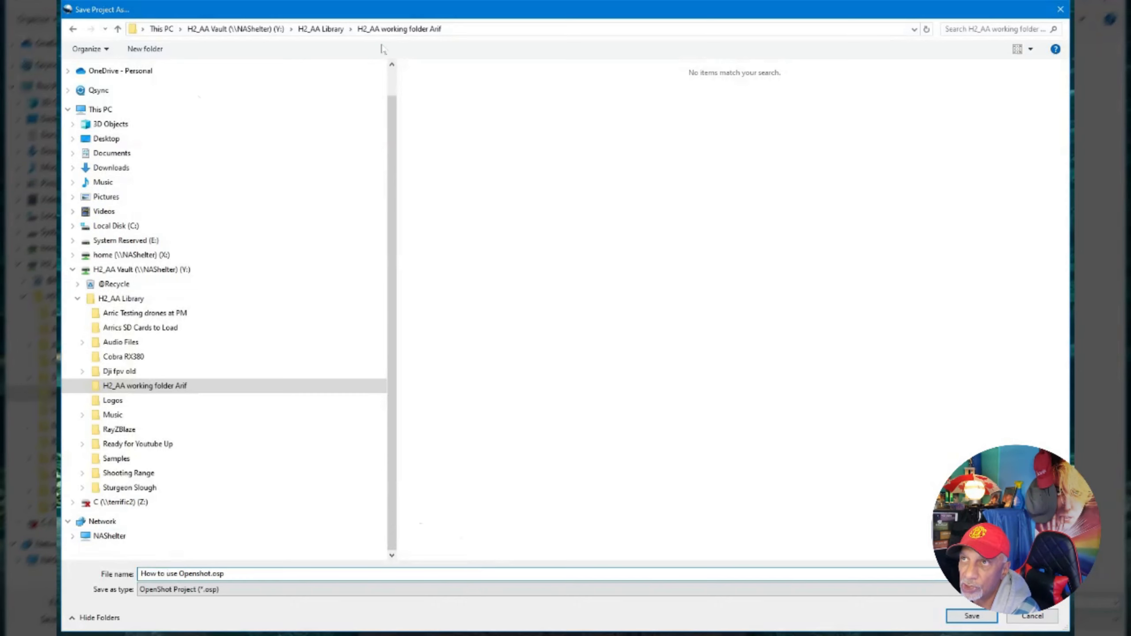
pyautogui.click(966, 620)
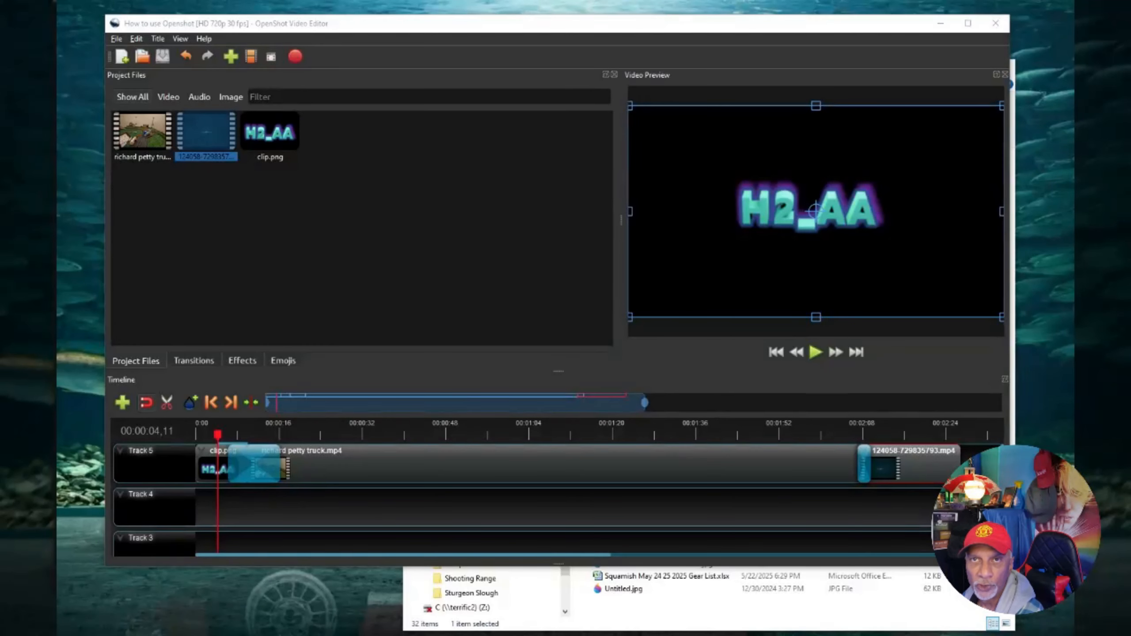
# Open the Export Video dialog and set the export profile to Web.
pyautogui.click(299, 58)
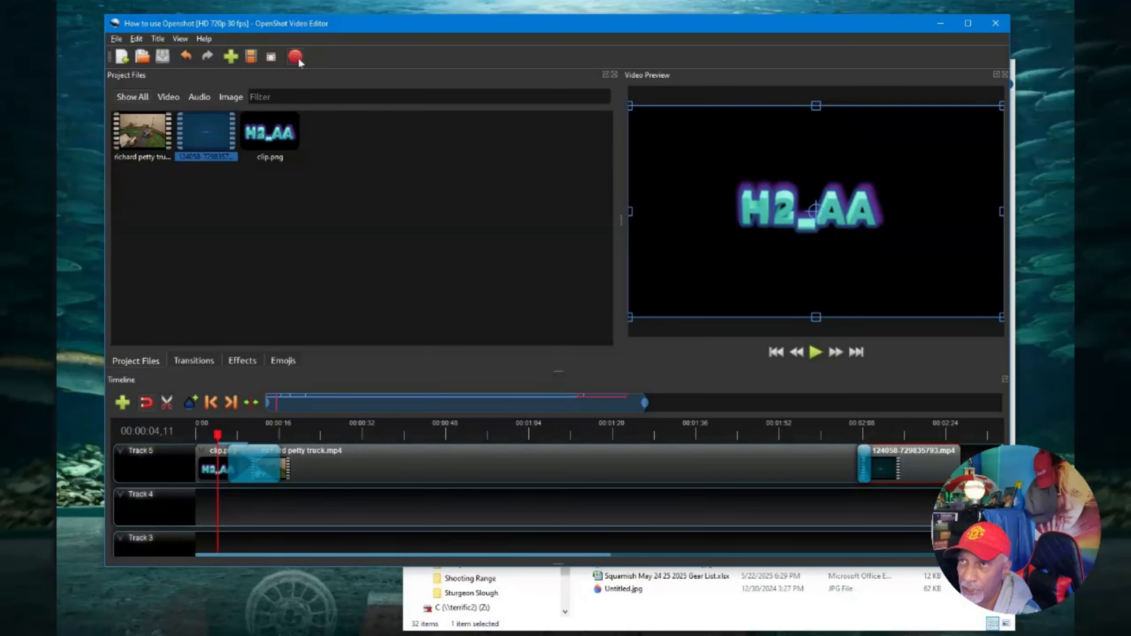
pyautogui.click(295, 58)
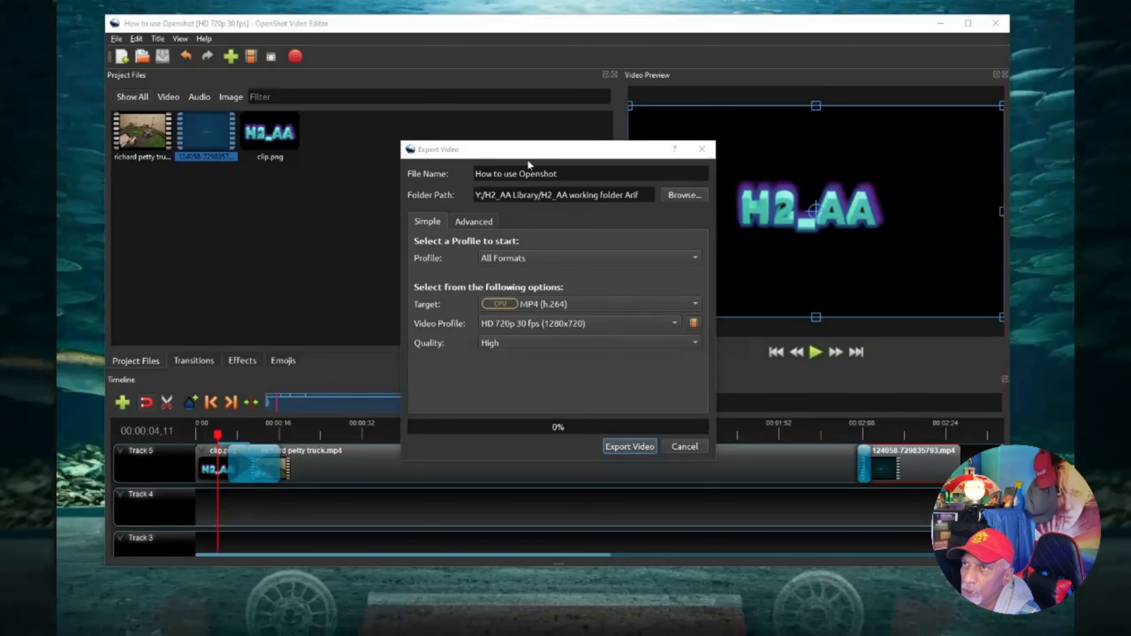
pyautogui.click(574, 260)
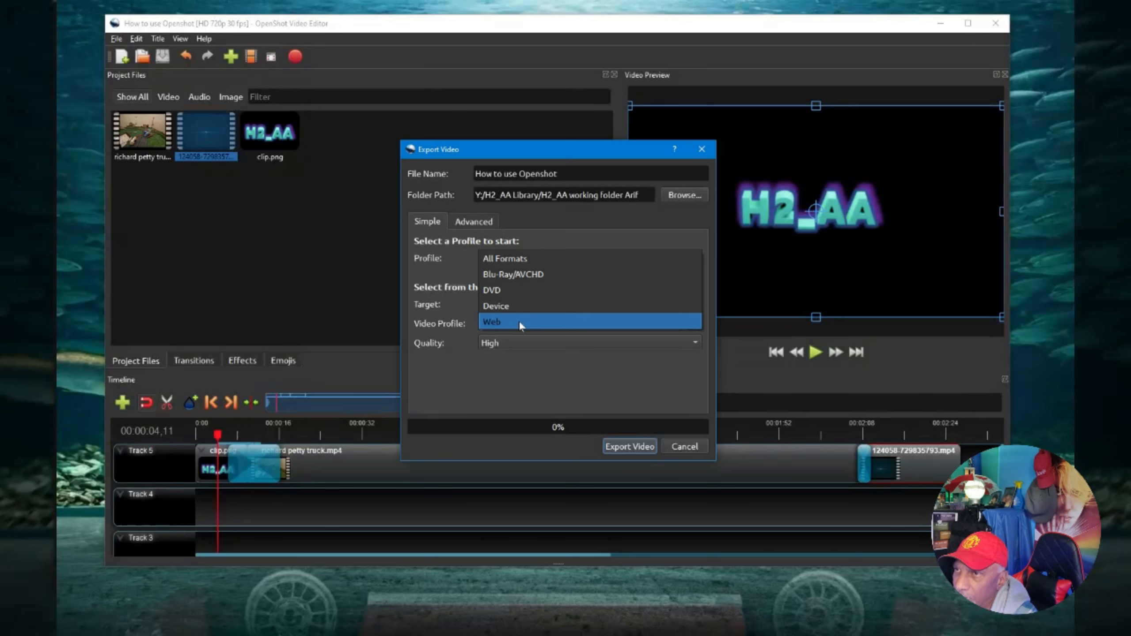
pyautogui.click(521, 326)
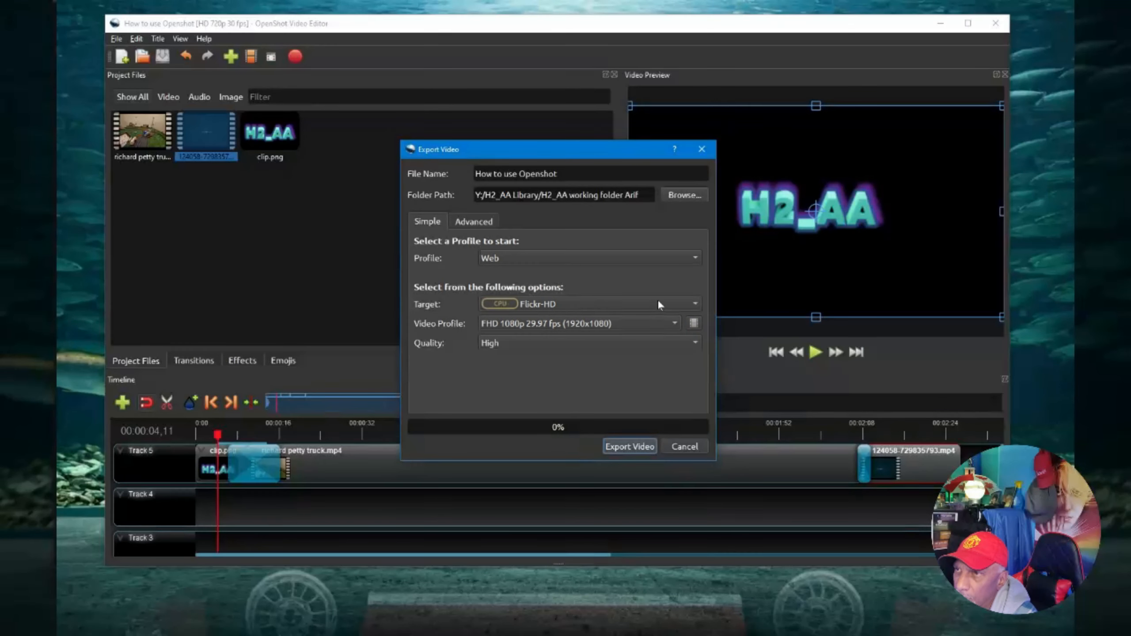
# Open the export target list to choose a target for the Web profile.
pyautogui.click(695, 303)
pyautogui.click(695, 303)
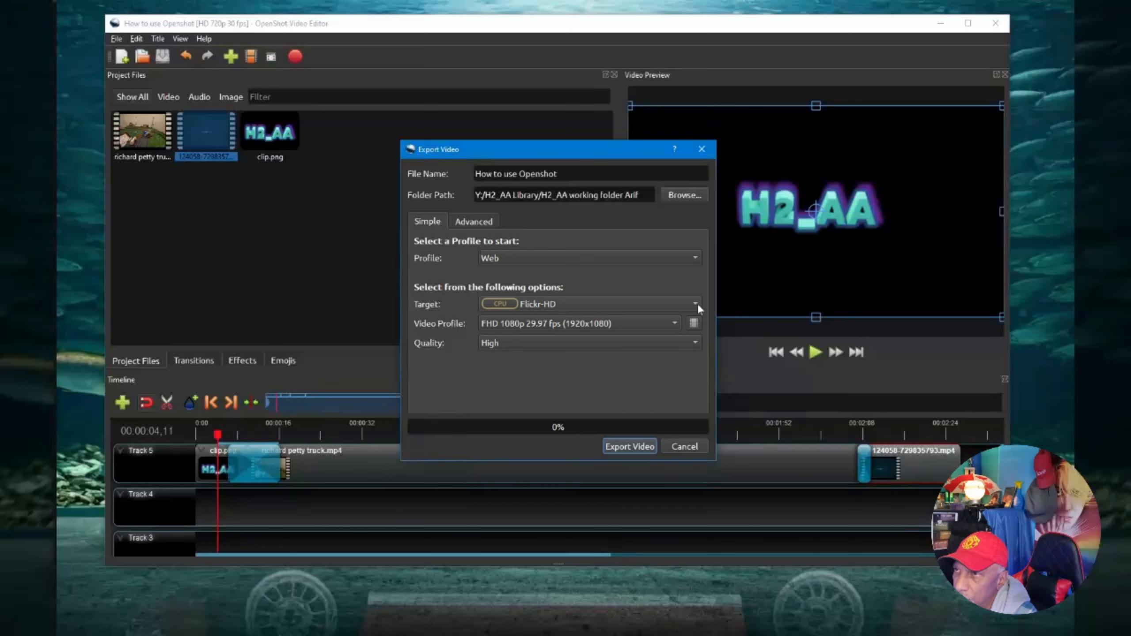
pyautogui.click(696, 303)
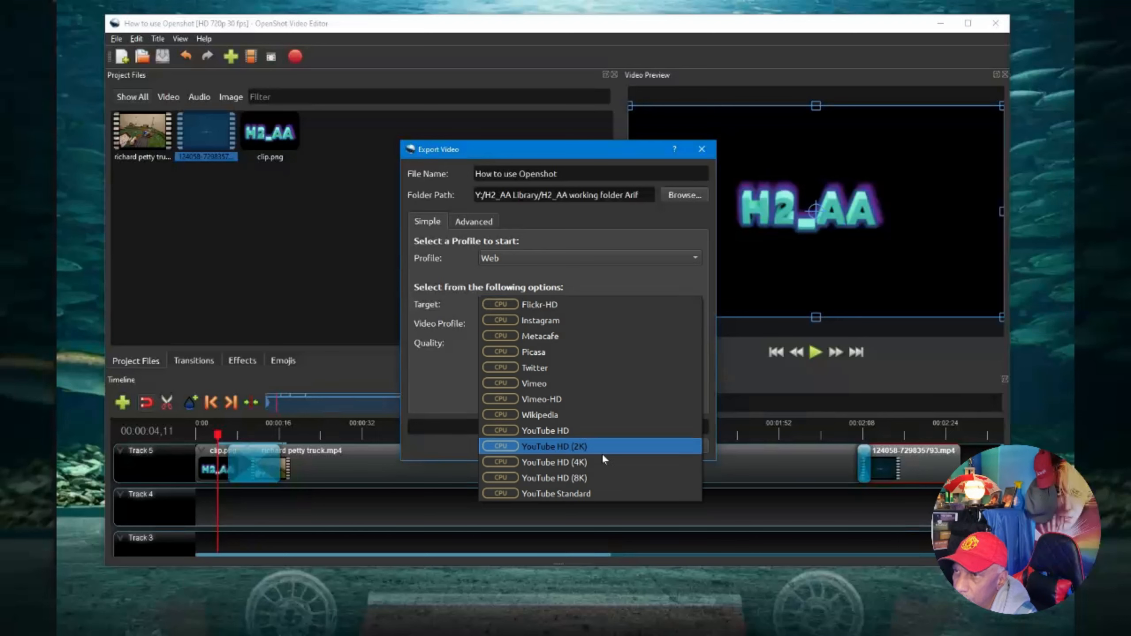
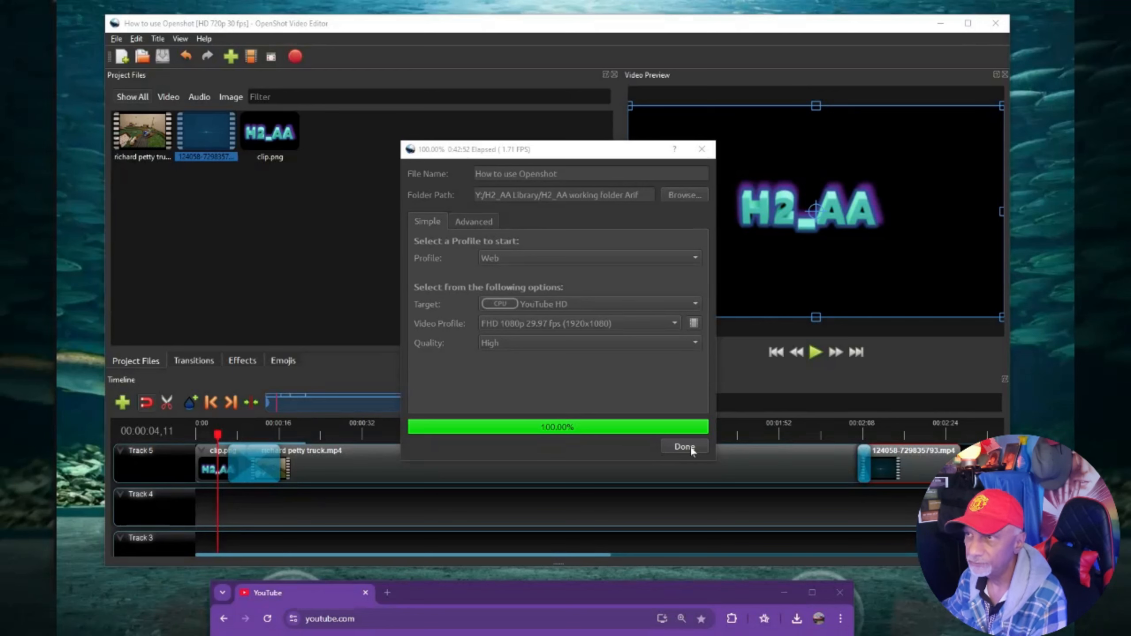
# Close the finished export dialog and exit the video editor.
pyautogui.click(685, 447)
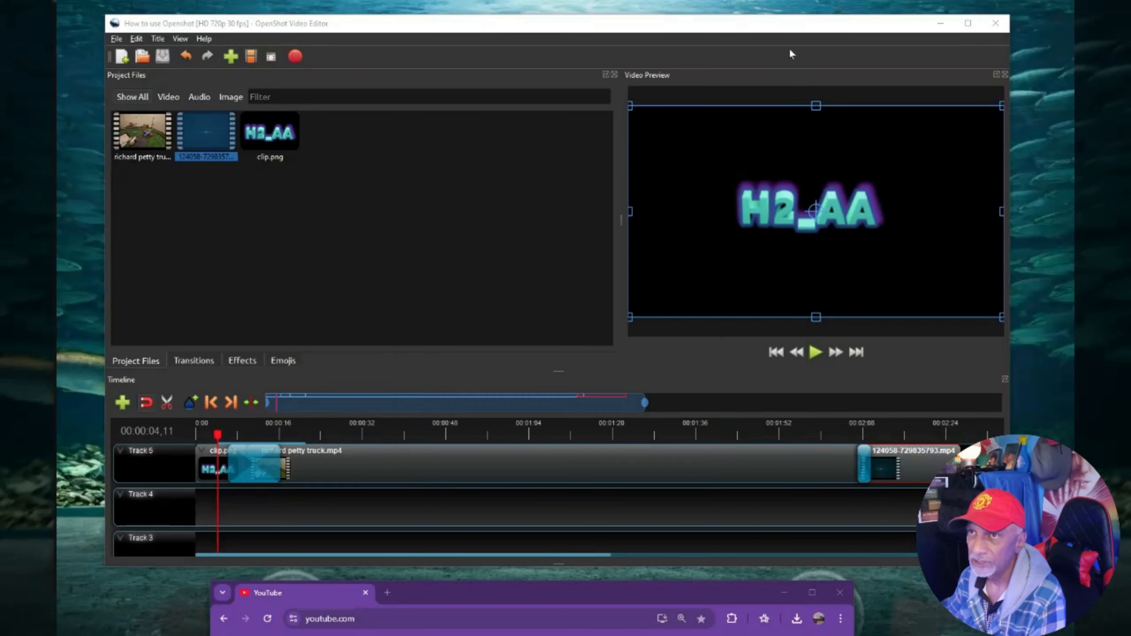
pyautogui.click(1000, 23)
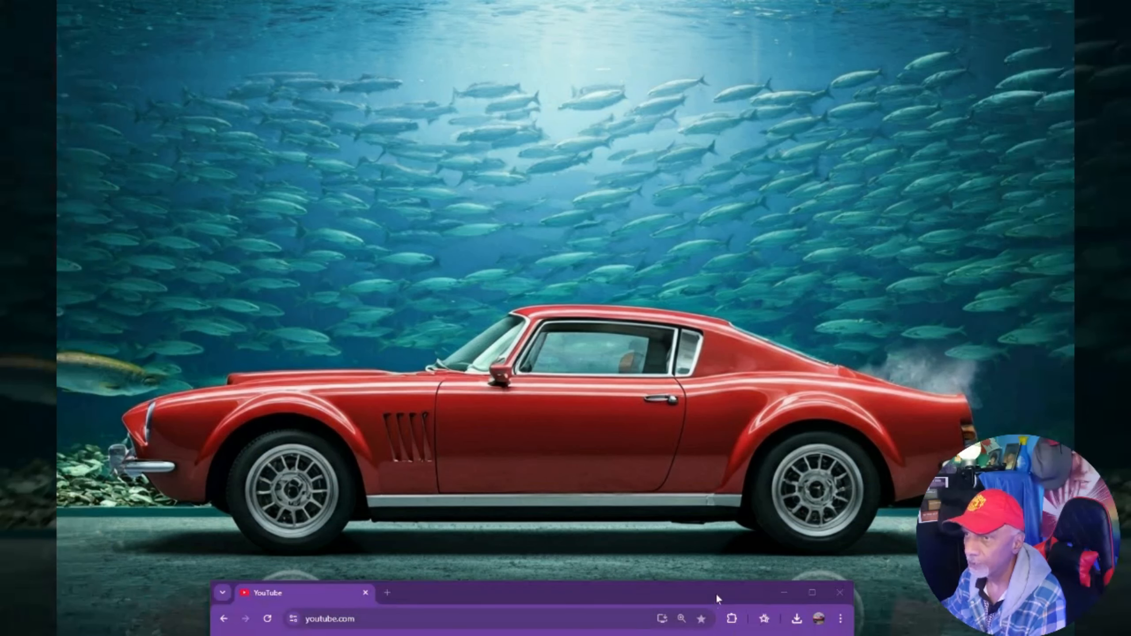
pyautogui.doubleClick(716, 593)
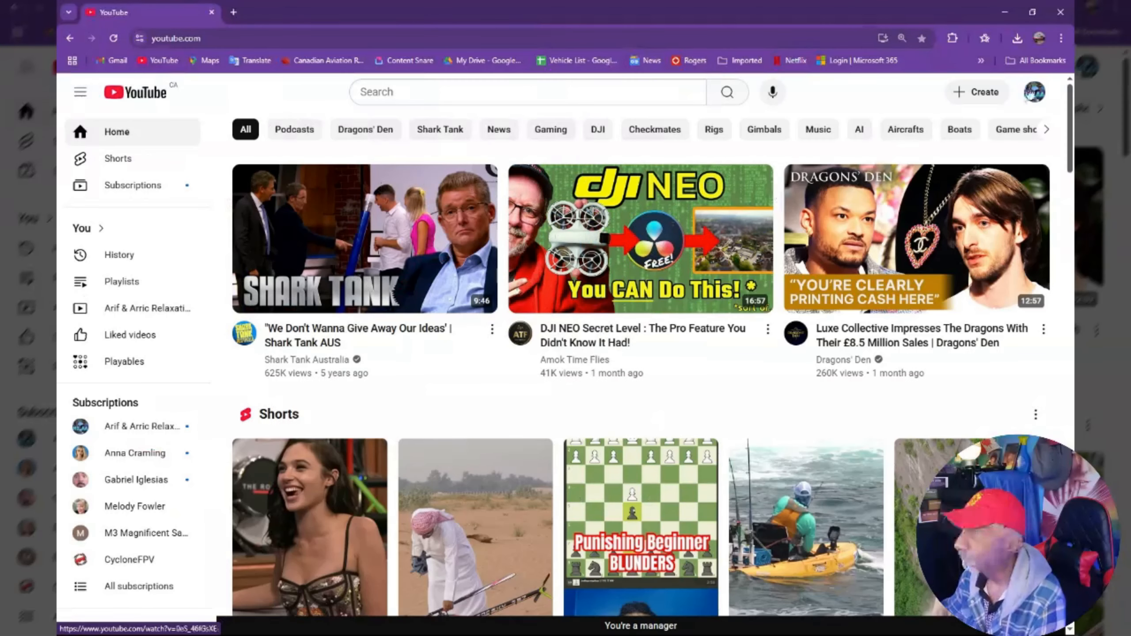
pyautogui.click(147, 308)
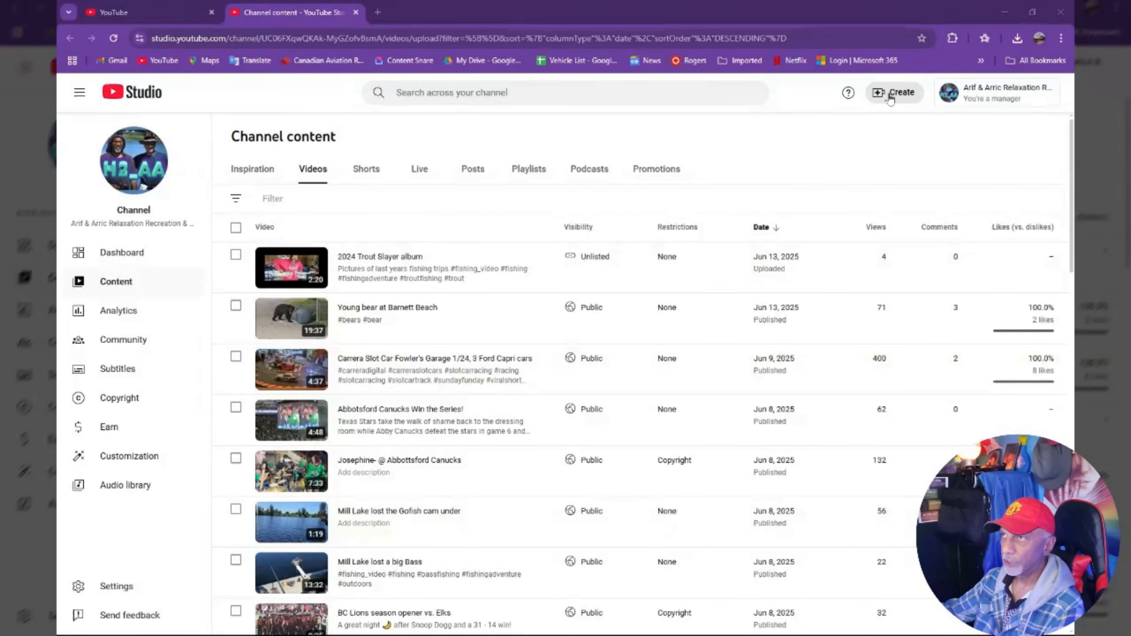
pyautogui.click(890, 98)
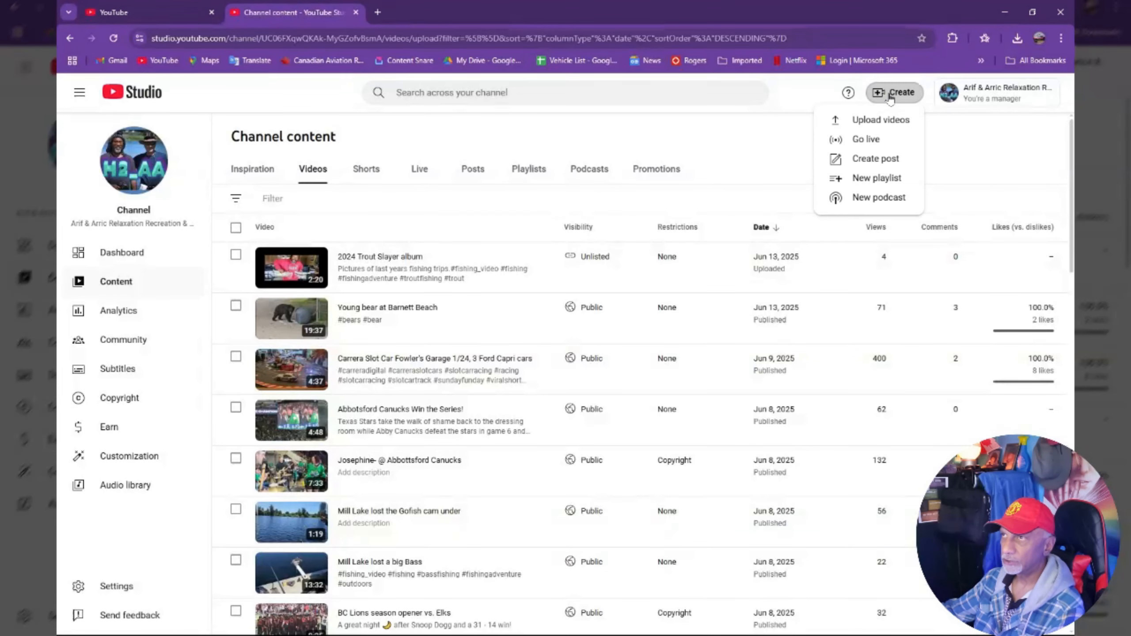
pyautogui.click(885, 121)
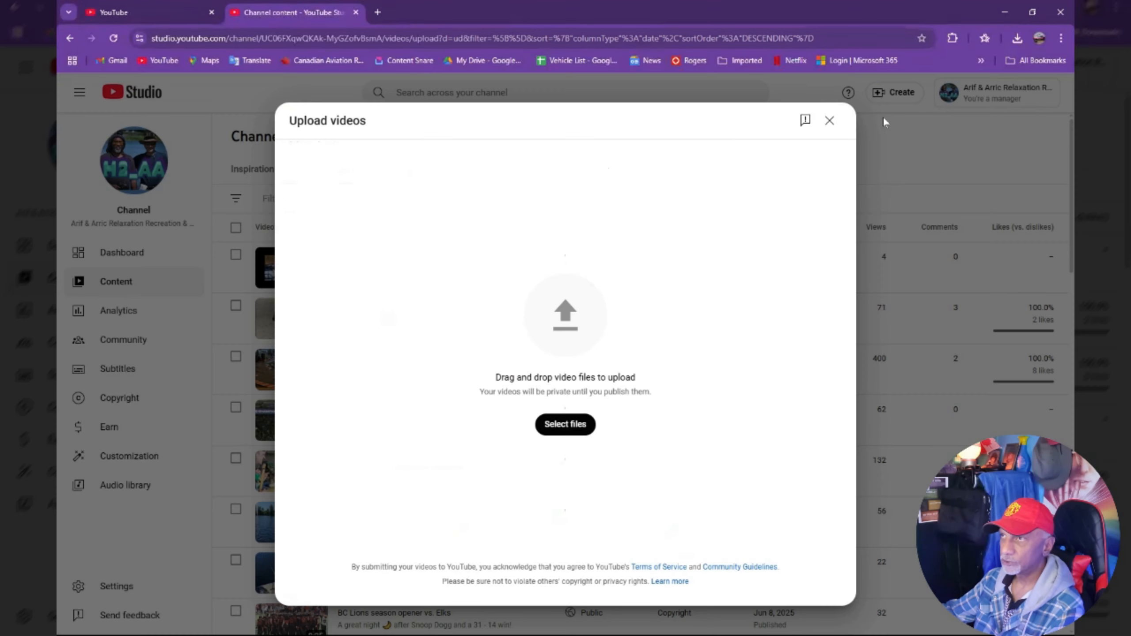
pyautogui.click(566, 427)
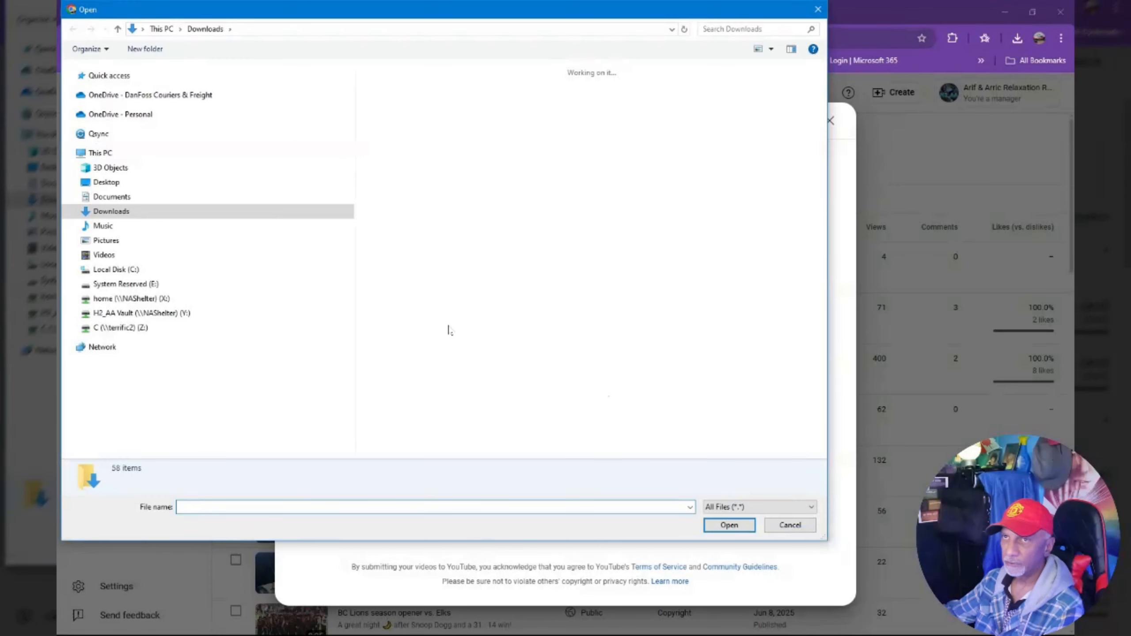
# Pick How to use Openshot.mp4 from the H2_AA working folder Arif on the H2_AA Vault drive for upload.
pyautogui.click(72, 314)
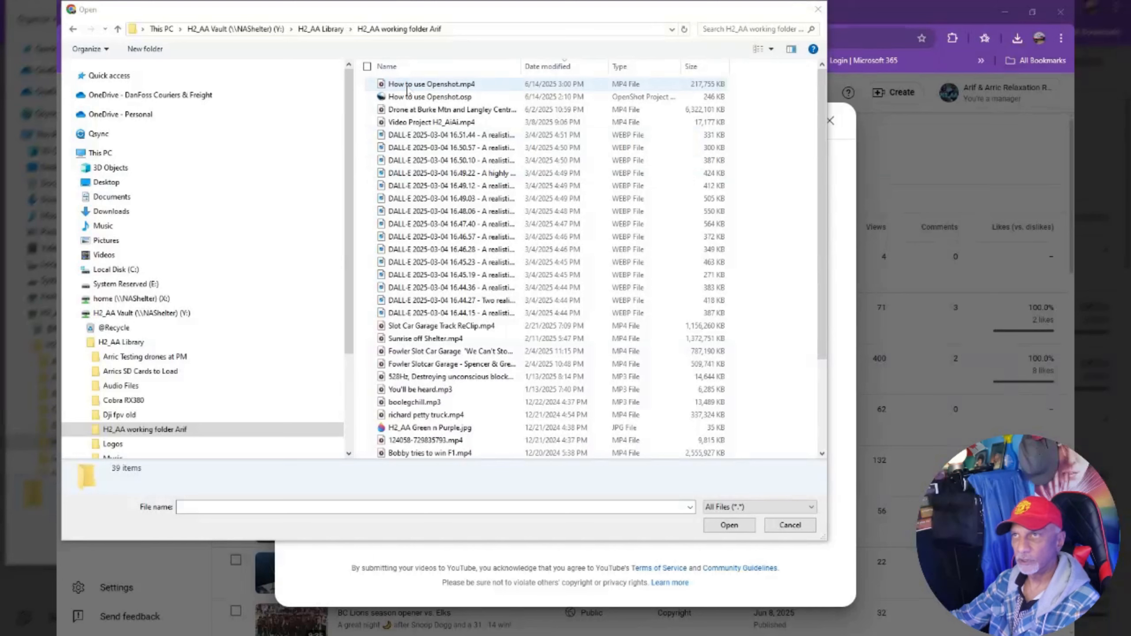
pyautogui.click(420, 88)
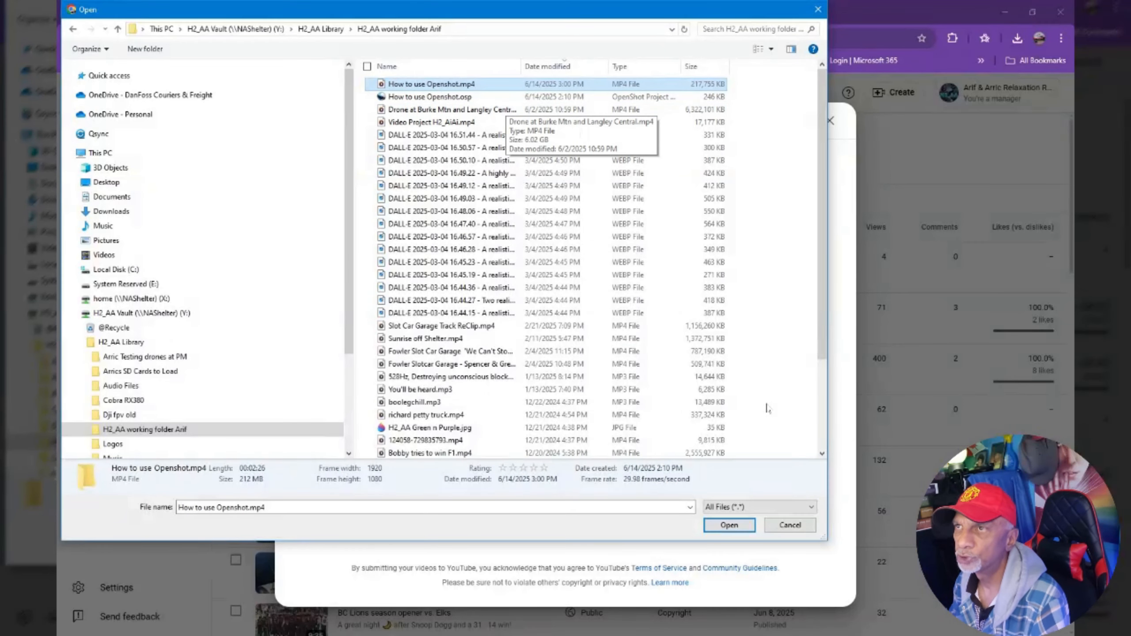
pyautogui.click(732, 526)
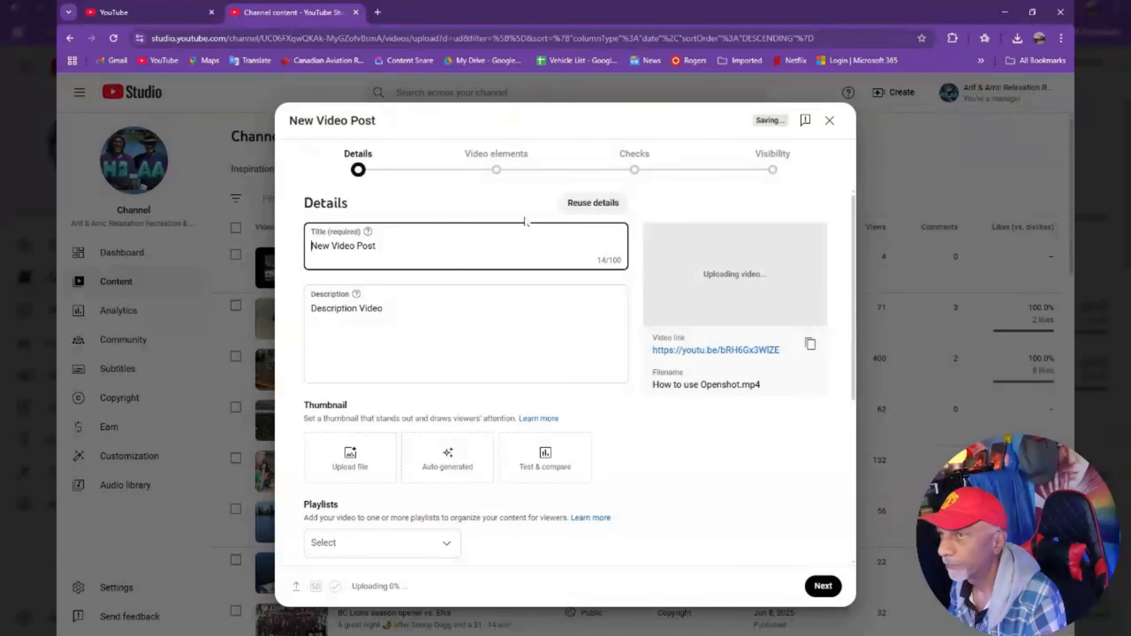
# Title the video How to Use Open Shot - Sample Lesson 1 and describe it as the sample from the overall How to Use Openshot video.
pyautogui.moveTo(384, 245); pyautogui.dragTo(308, 254)
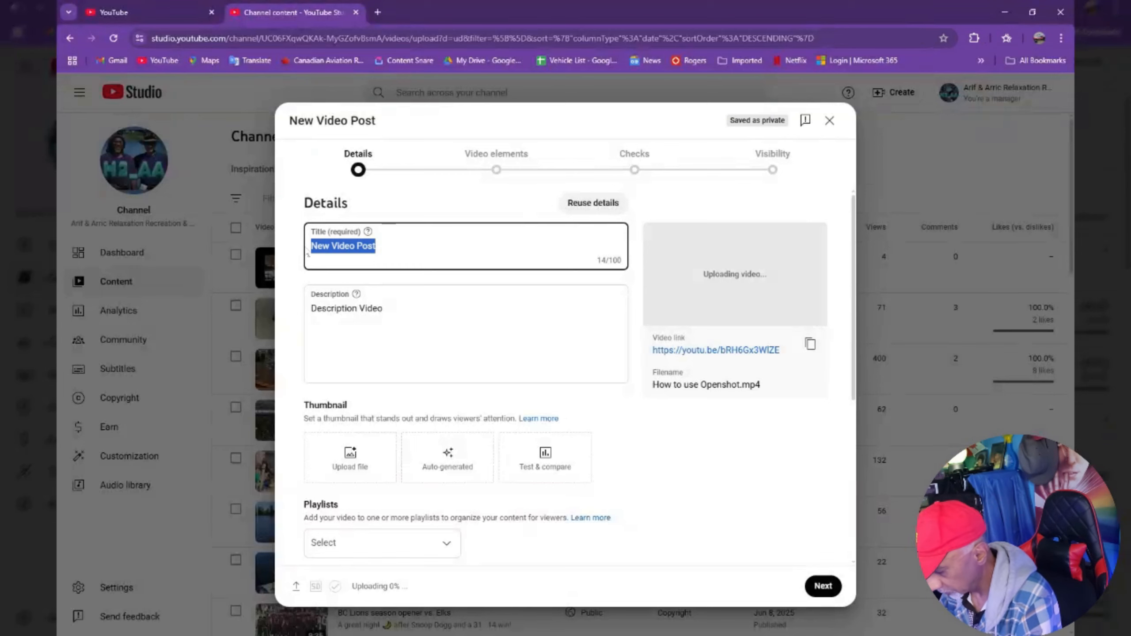
pyautogui.write('Ho')
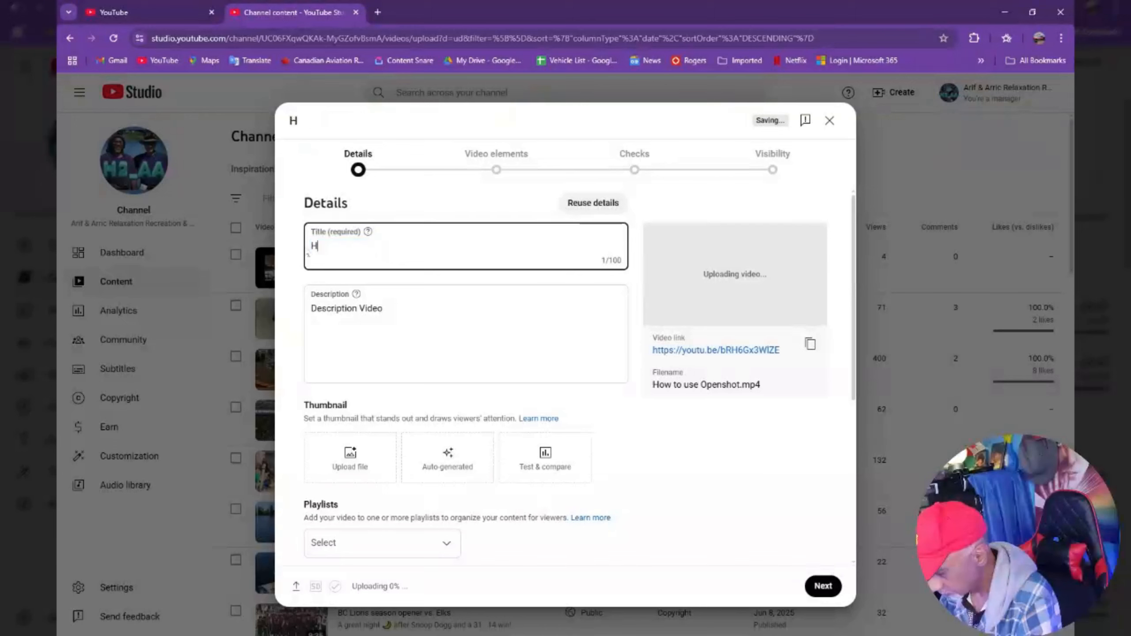
pyautogui.write('w to Use Open Shot')
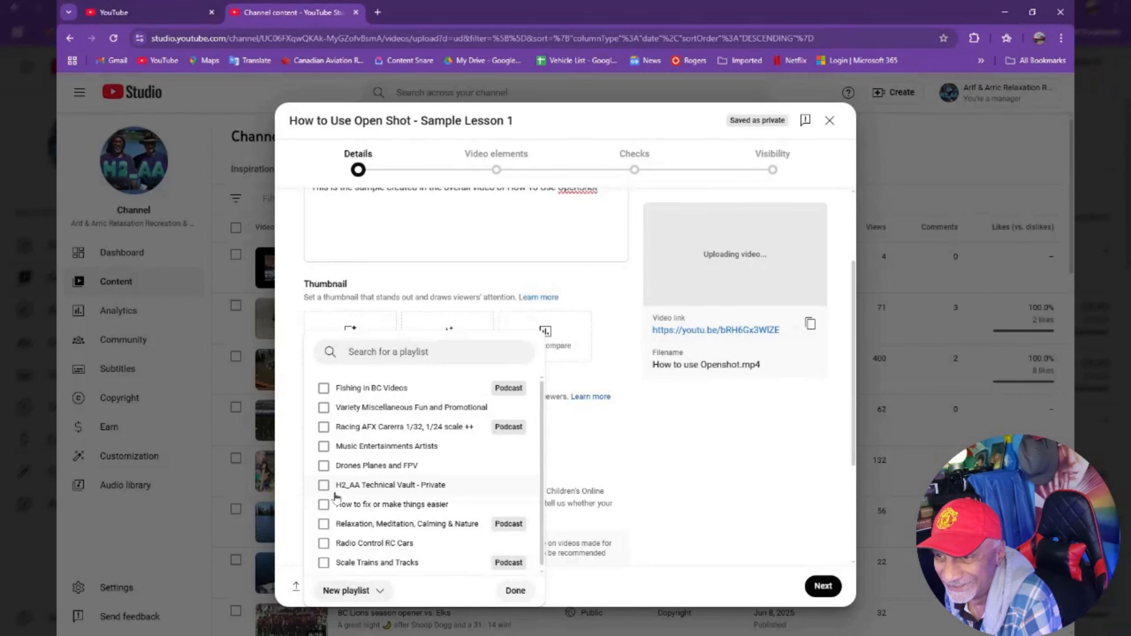
# Add the video to the How to fix or make things easier playlist.
pyautogui.click(324, 505)
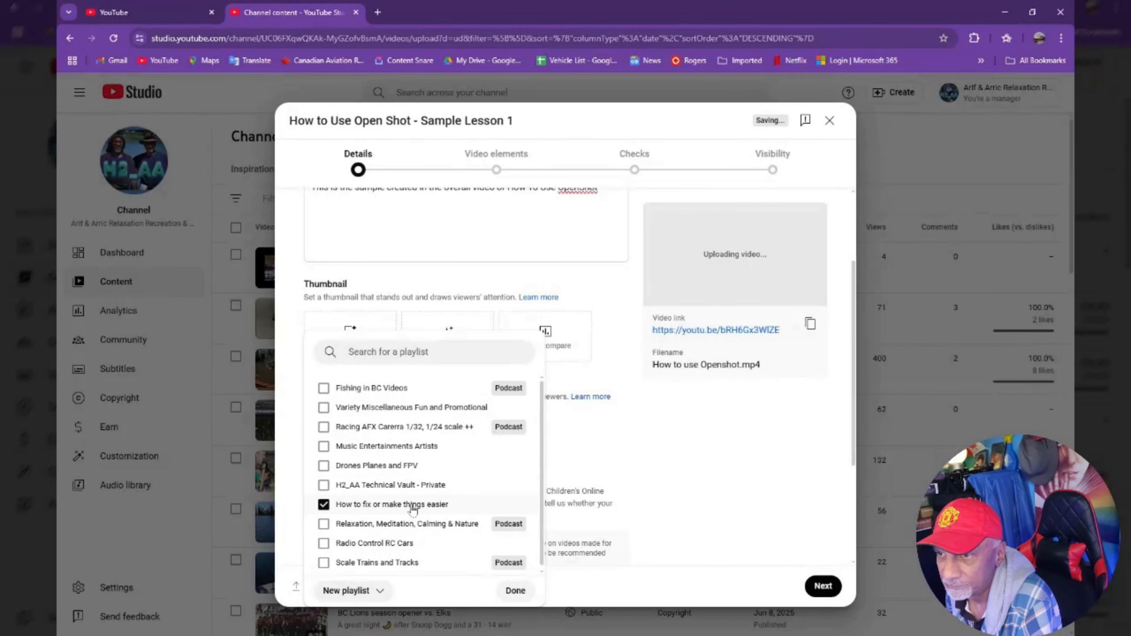
pyautogui.click(512, 590)
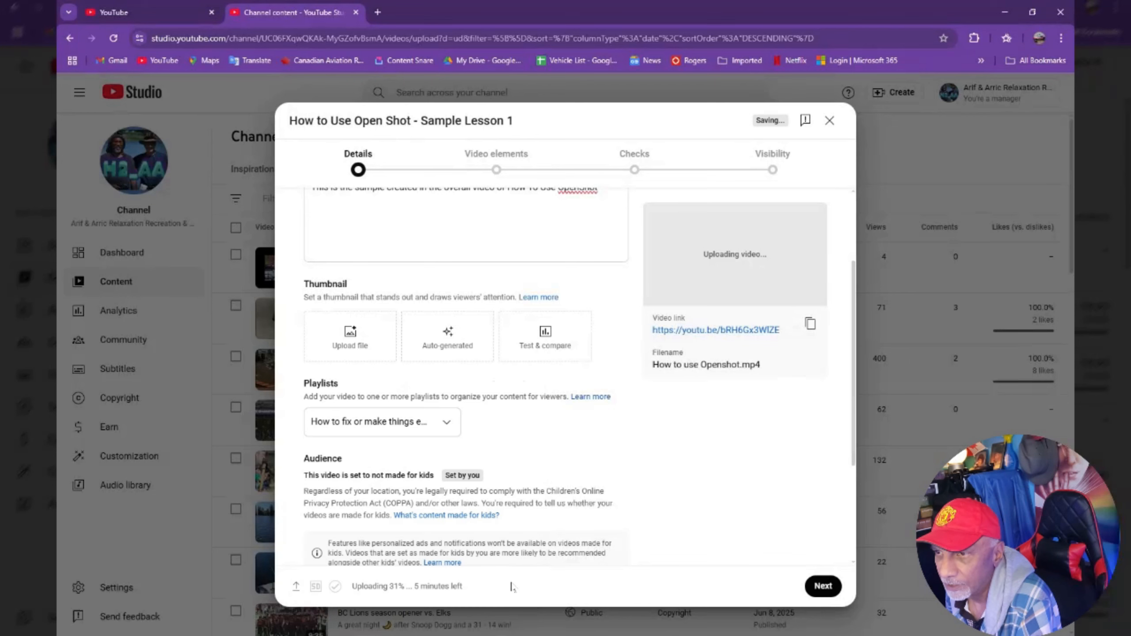
# Show the advanced details and mark the content as not altered or synthetic.
pyautogui.scroll(-4, 401, 423)
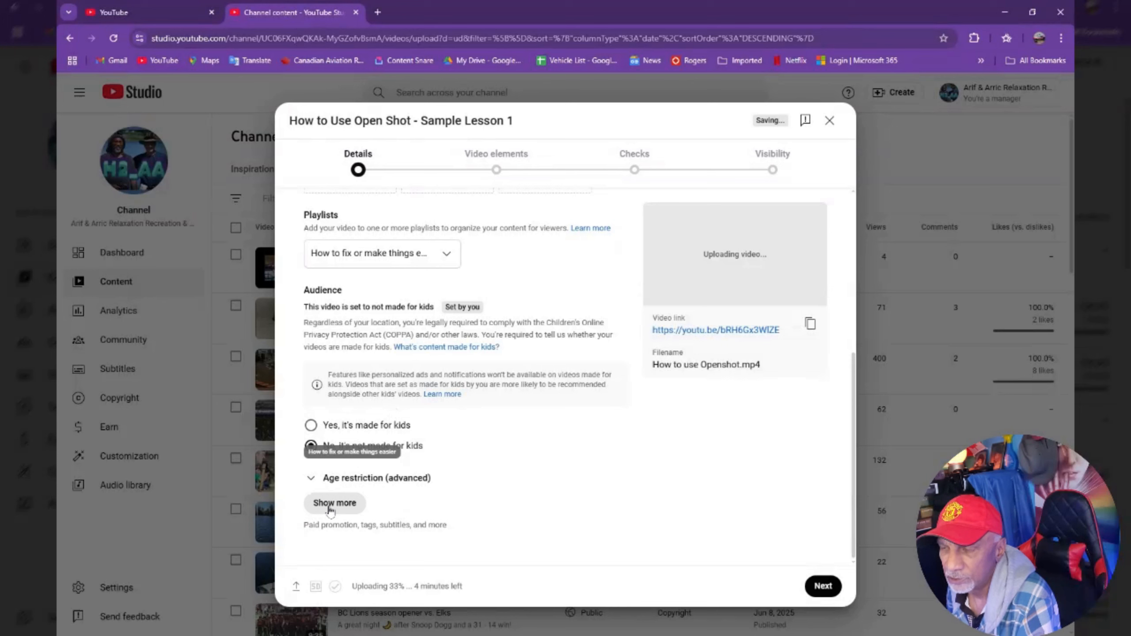
pyautogui.click(332, 503)
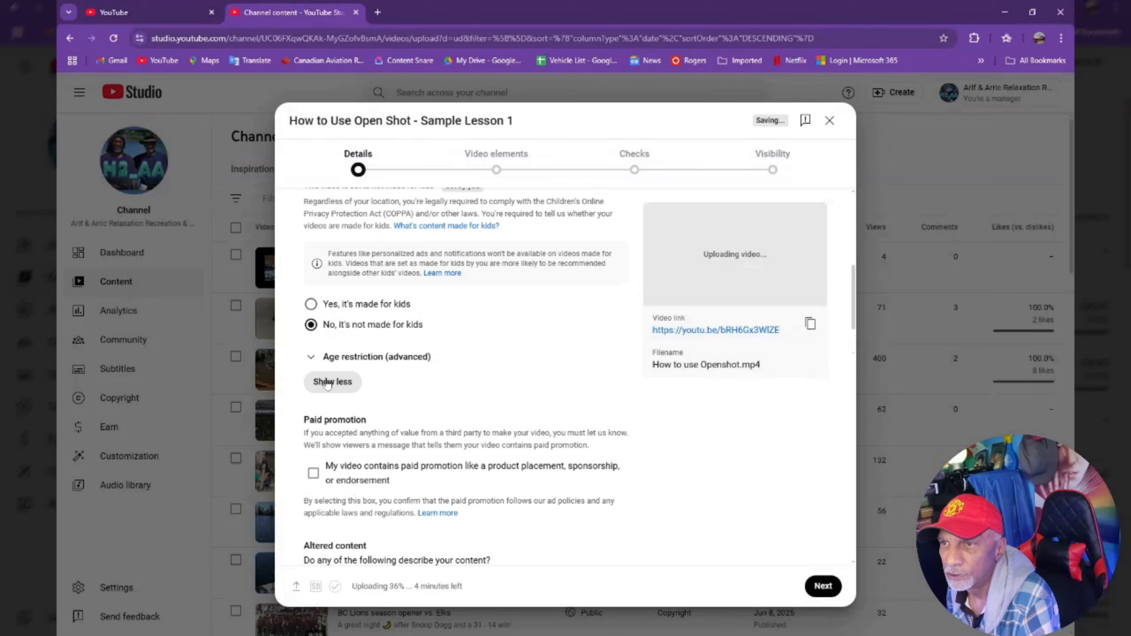
pyautogui.scroll(-4, 418, 403)
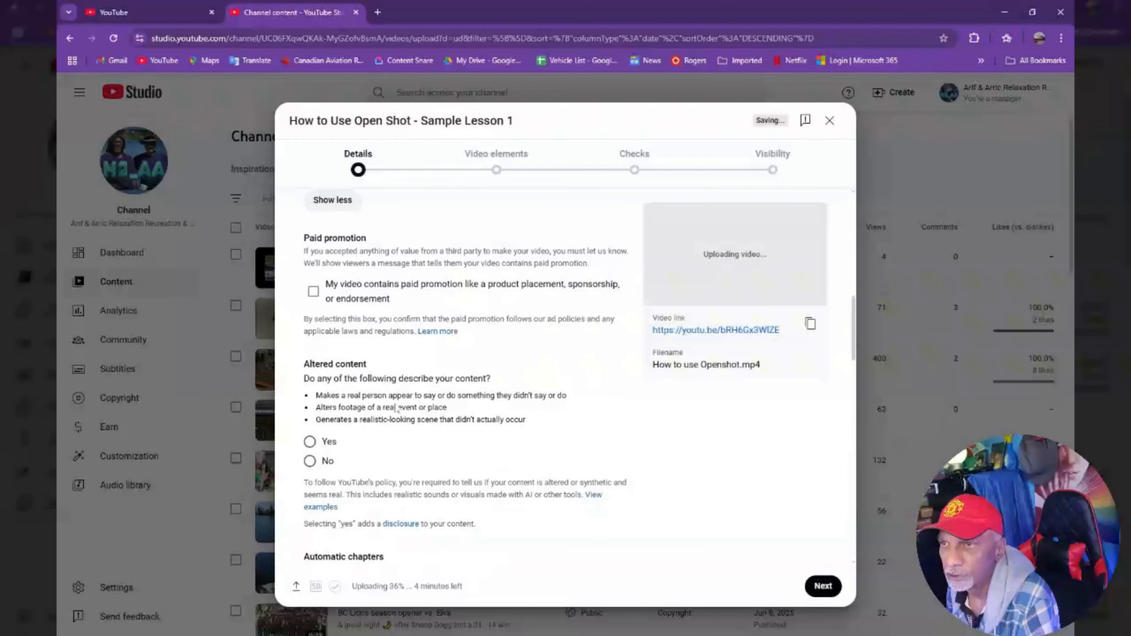
pyautogui.click(309, 461)
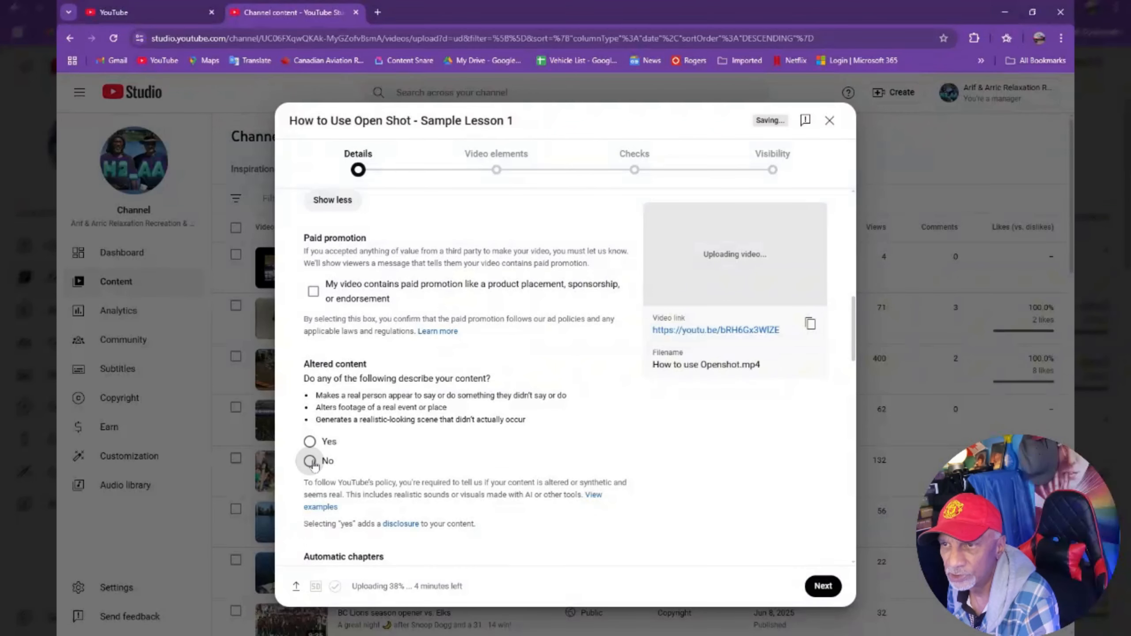
# Replace the existing tags with How to use Openshot, How, to, use, open, shot and tutorial.
pyautogui.scroll(-4, 474, 441)
pyautogui.scroll(-4, 432, 439)
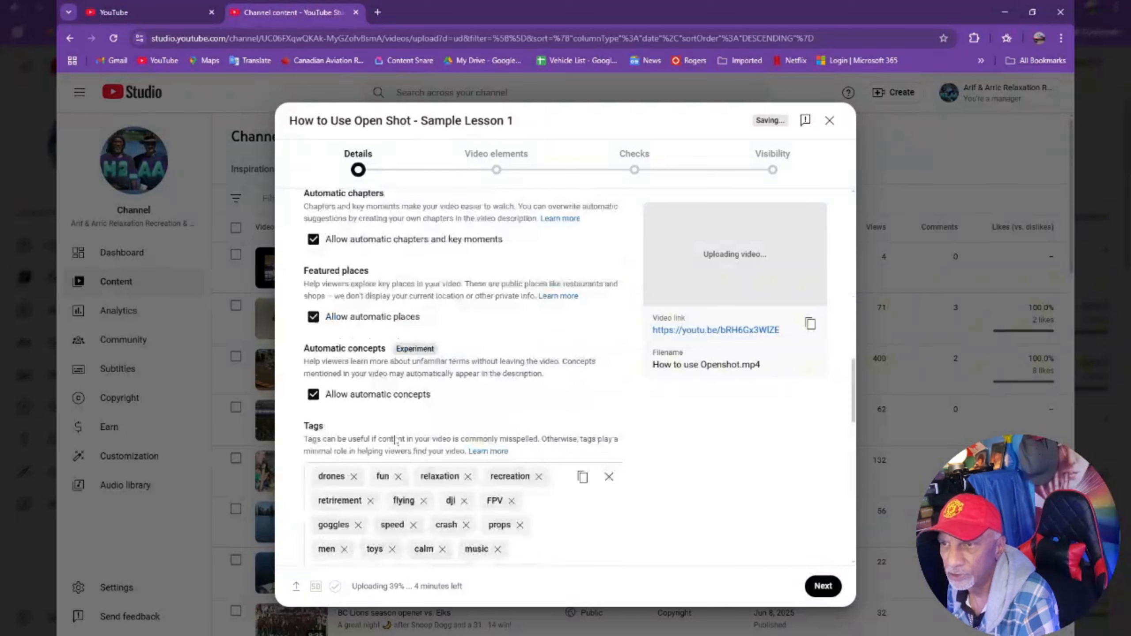
pyautogui.click(609, 476)
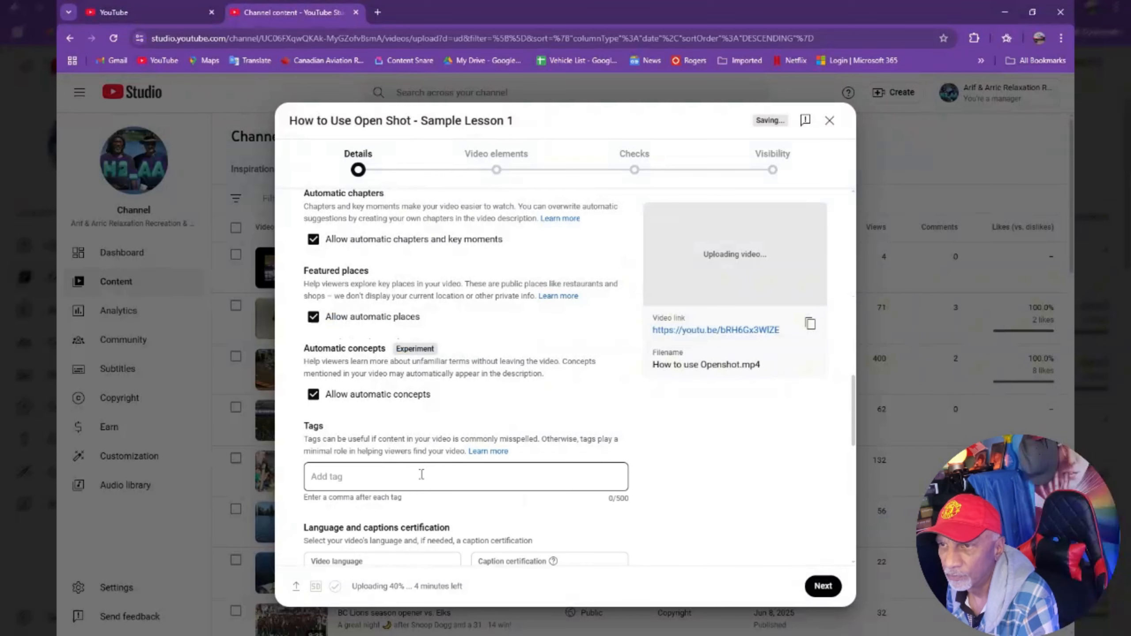
pyautogui.write('How ')
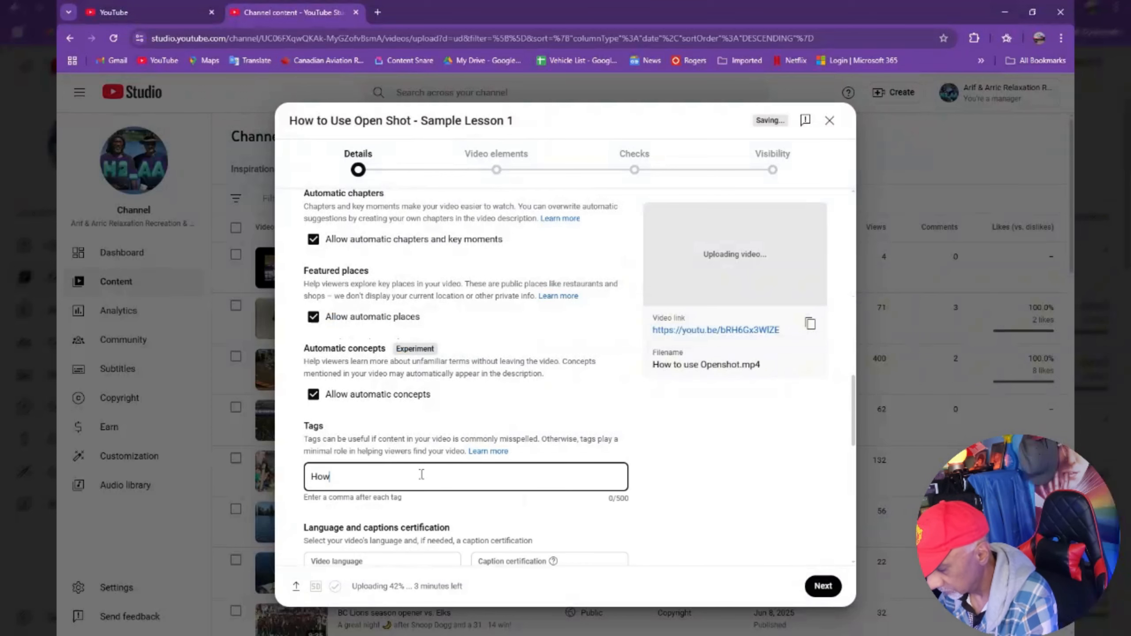
pyautogui.write('to us')
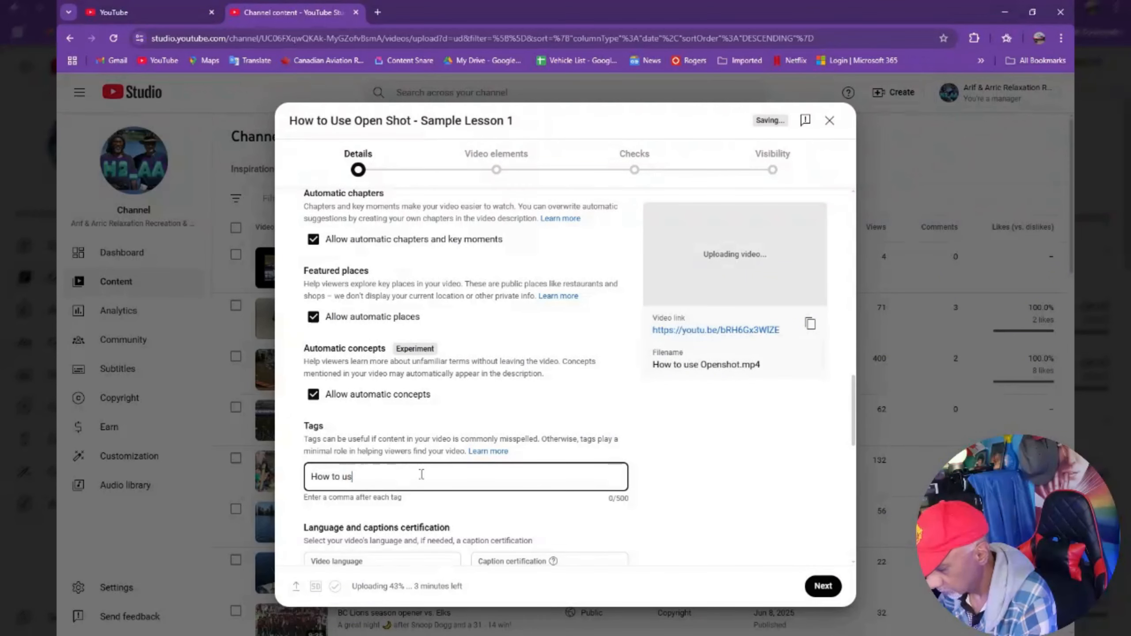
pyautogui.write('e Opensh')
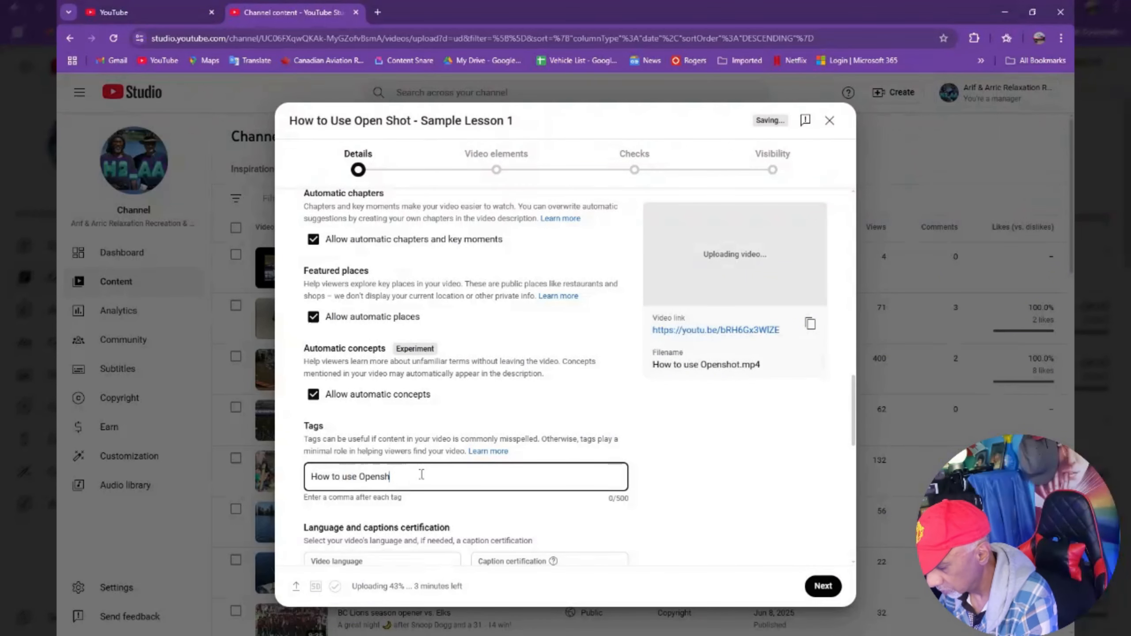
pyautogui.write('ot,How,to,use')
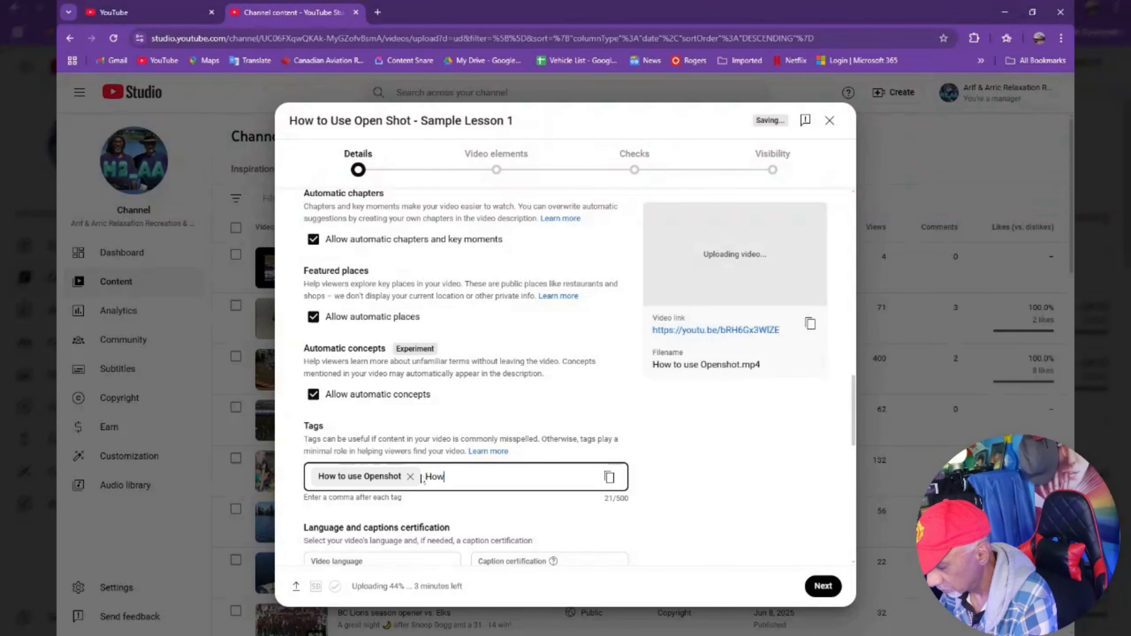
pyautogui.write(',open')
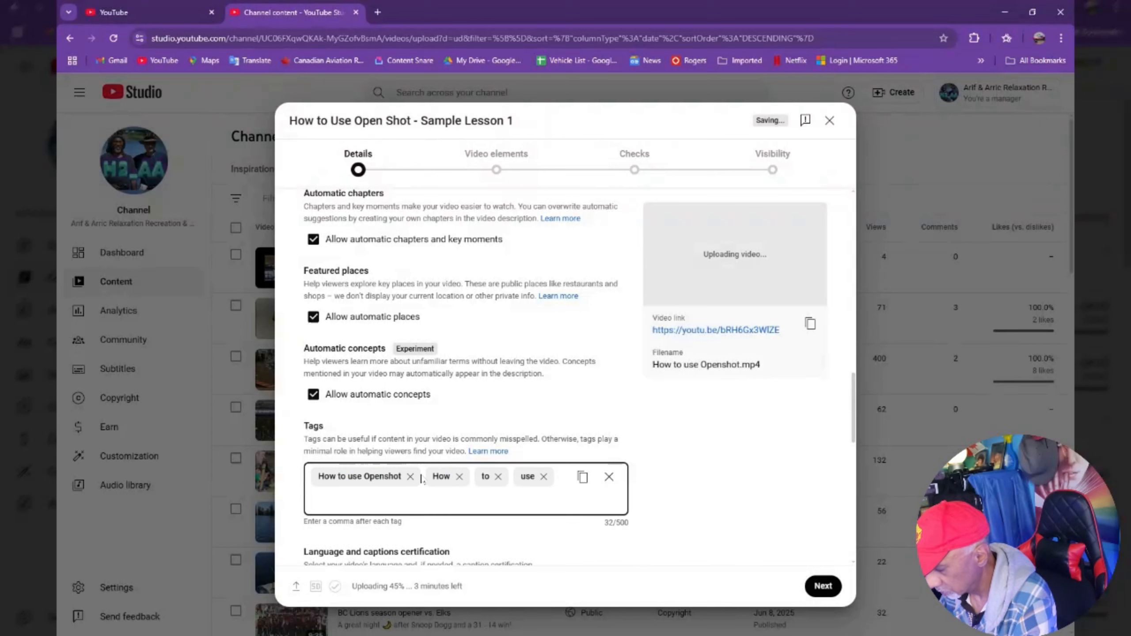
pyautogui.write(',s')
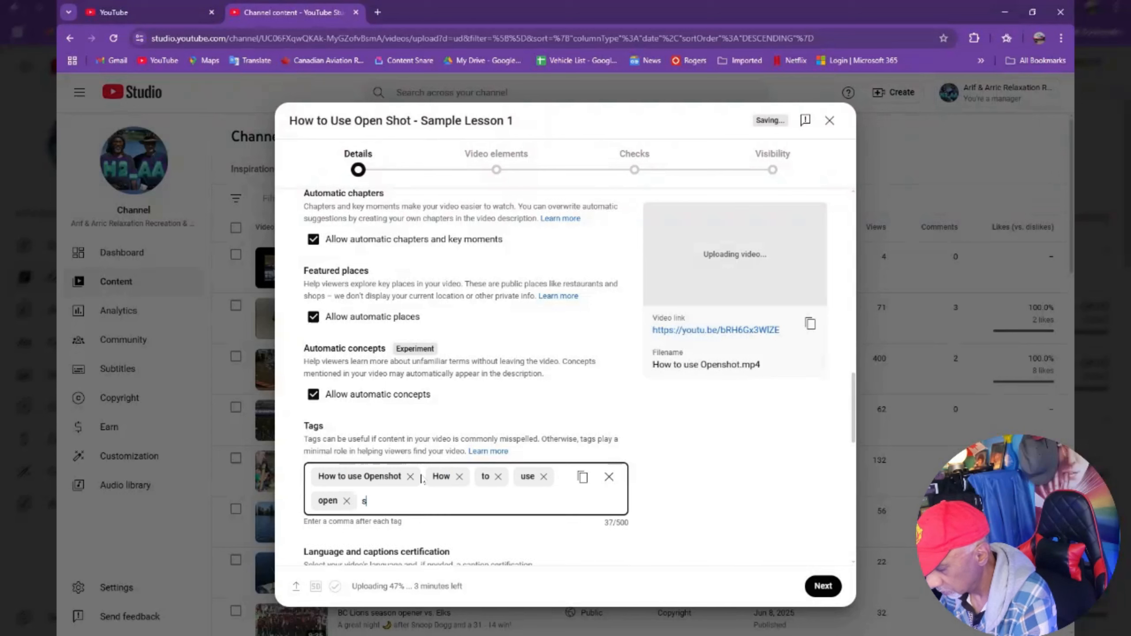
pyautogui.write('hot,tutorial,')
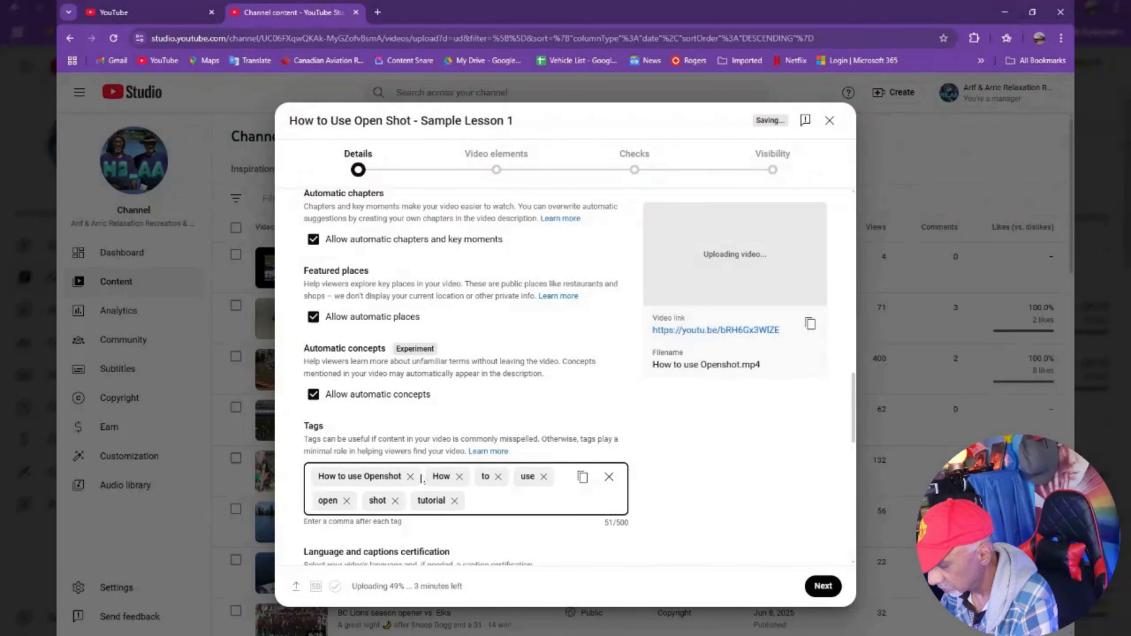
# Set the video's category to Howto & Style.
pyautogui.scroll(-4, 421, 479)
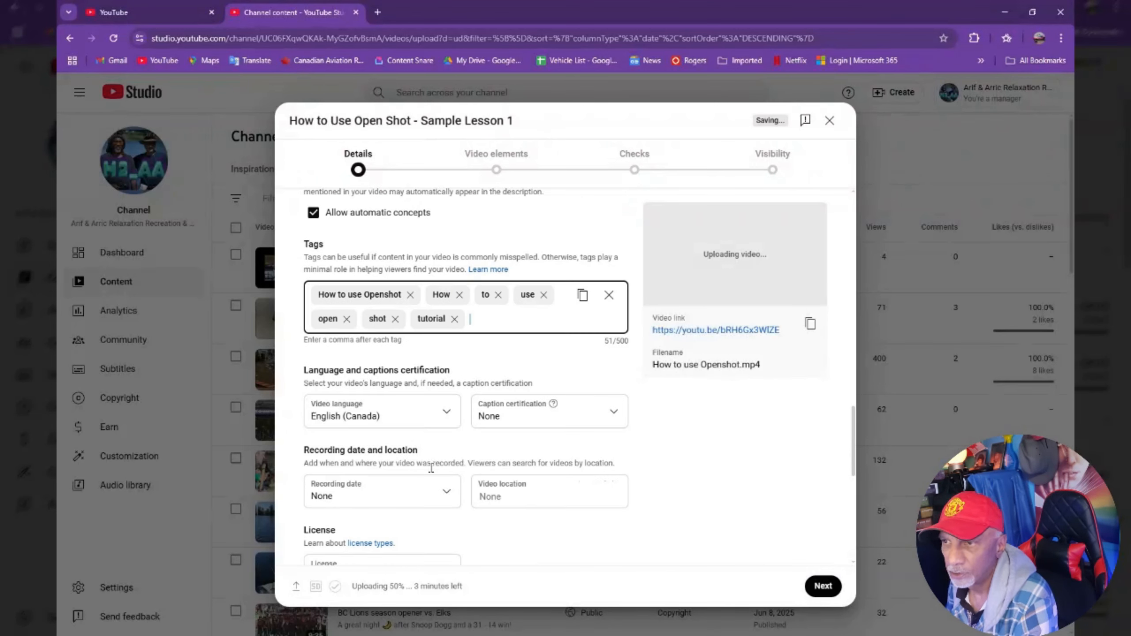
pyautogui.scroll(-4, 415, 424)
pyautogui.scroll(-5, 416, 423)
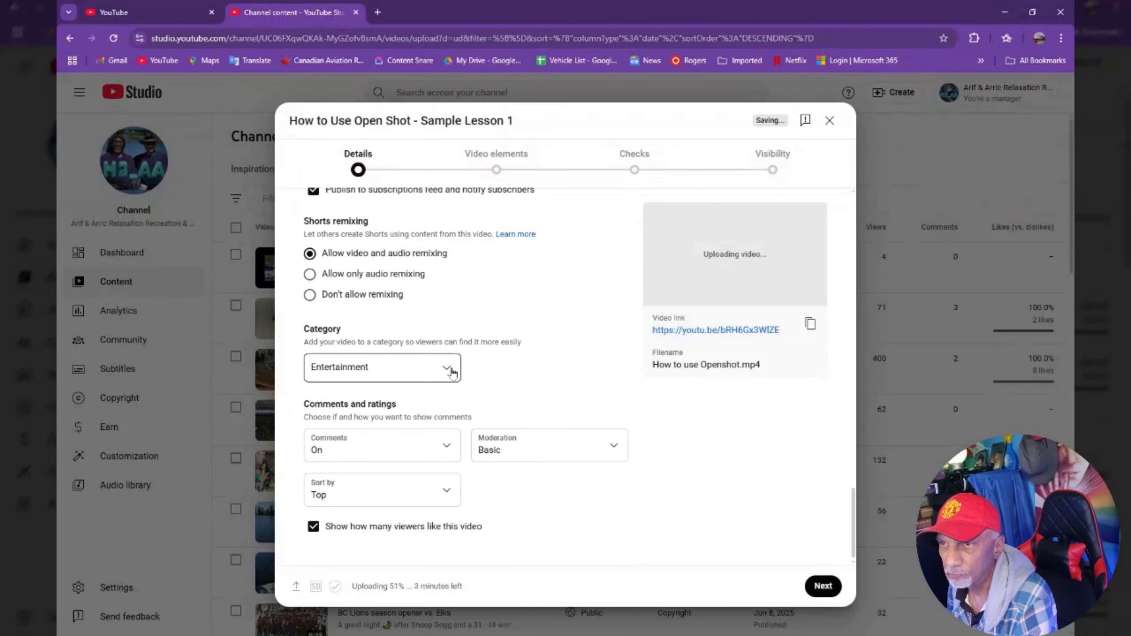
pyautogui.click(446, 368)
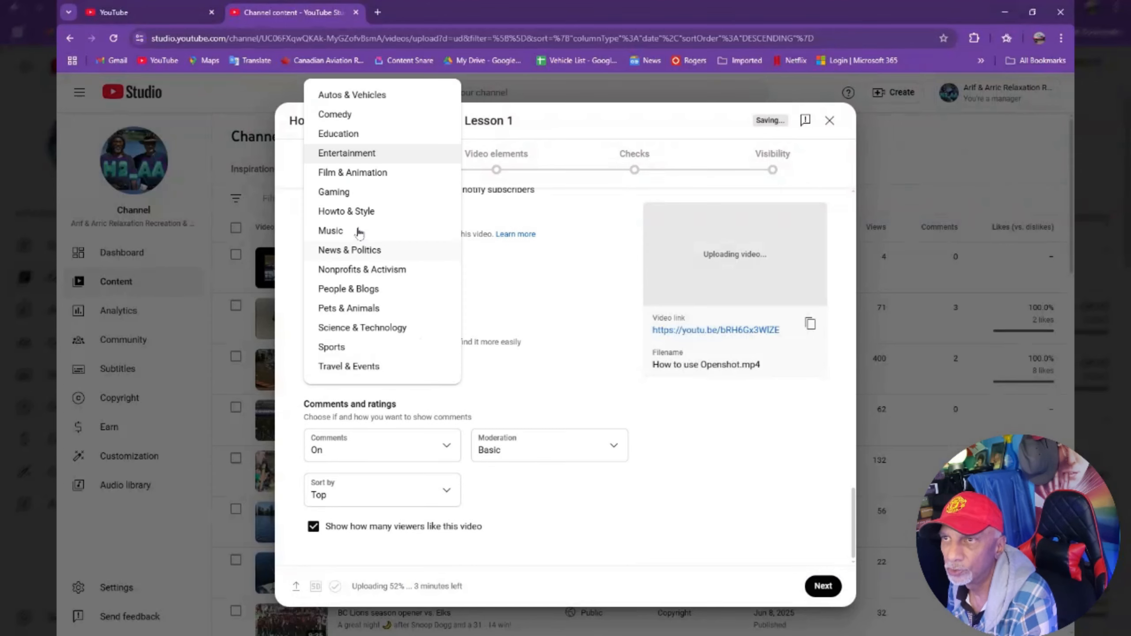
pyautogui.click(354, 212)
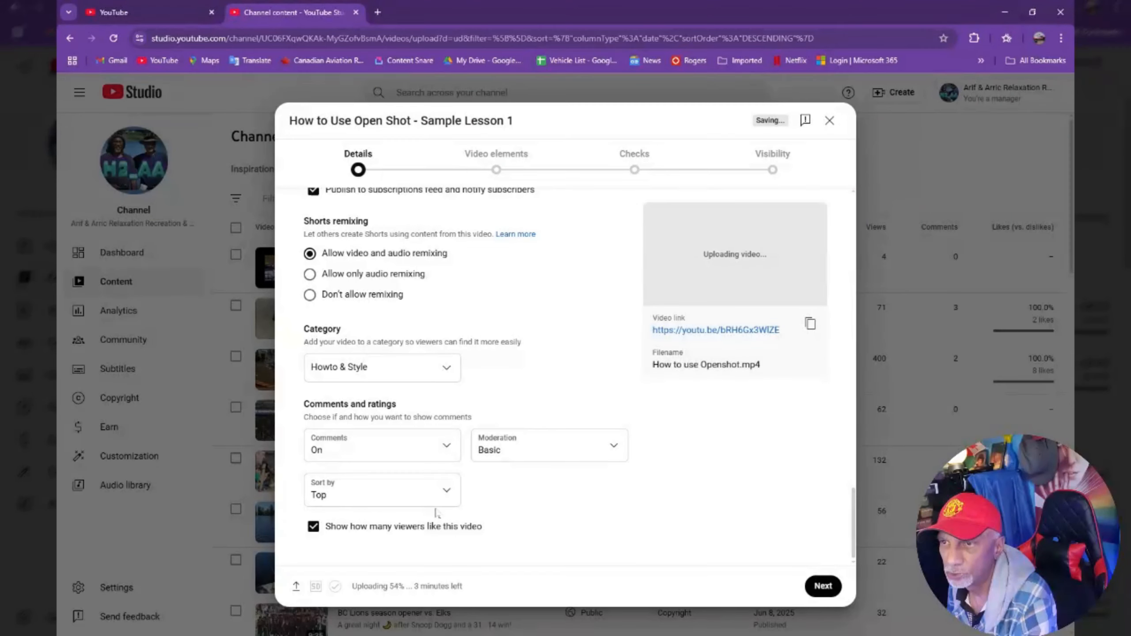
# Move on to video elements and start an end screen using the 1 video, 1 subscribe template.
pyautogui.click(815, 588)
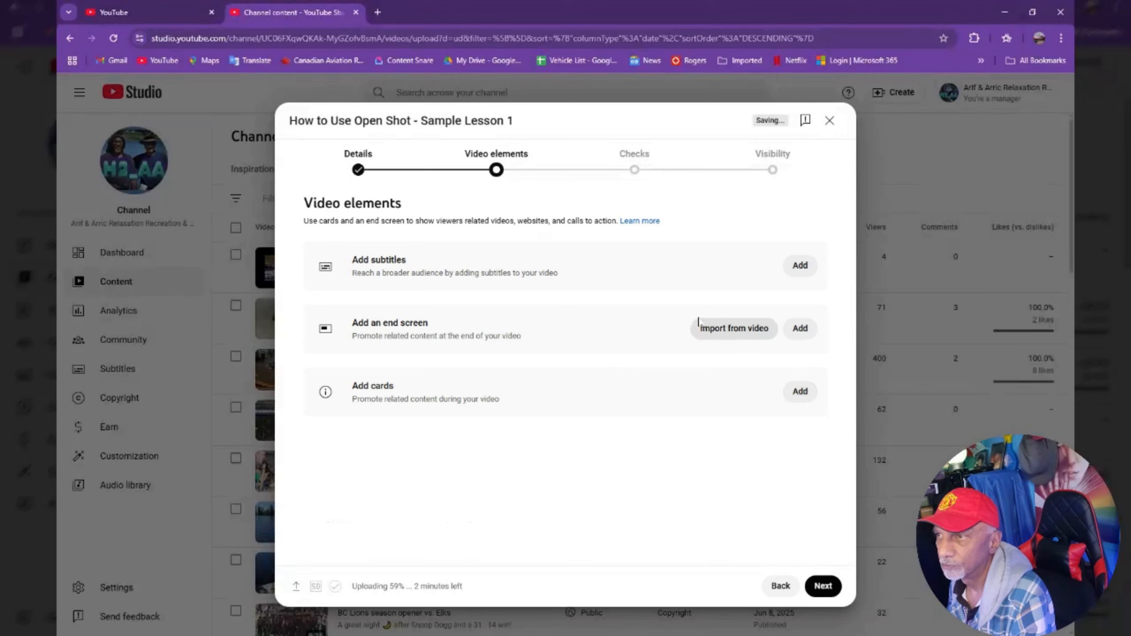
pyautogui.click(716, 331)
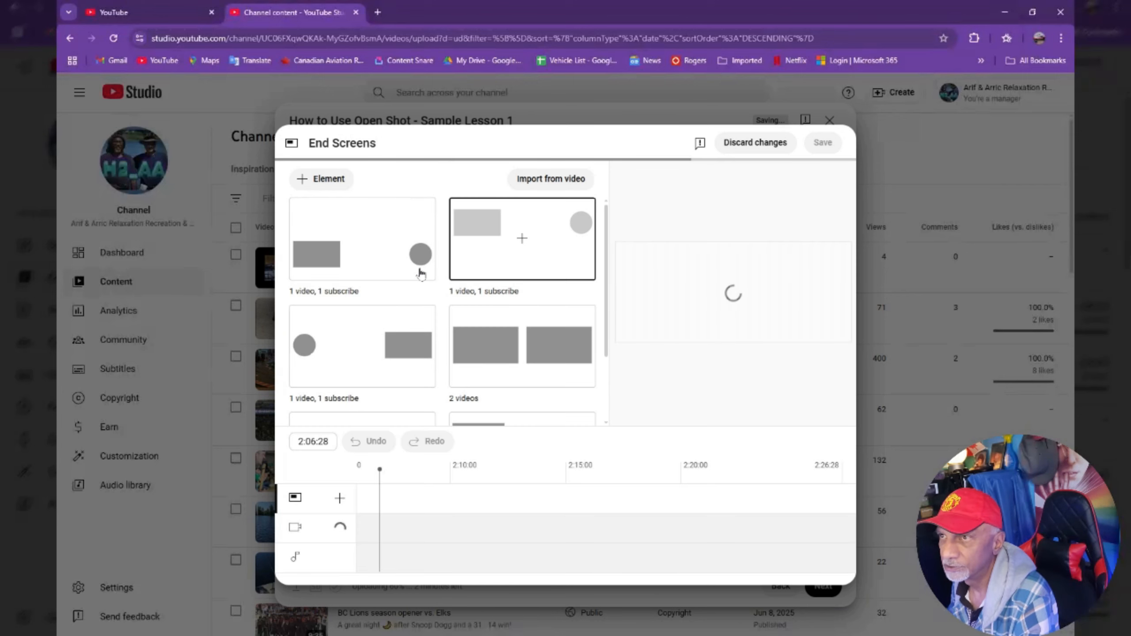
pyautogui.click(520, 246)
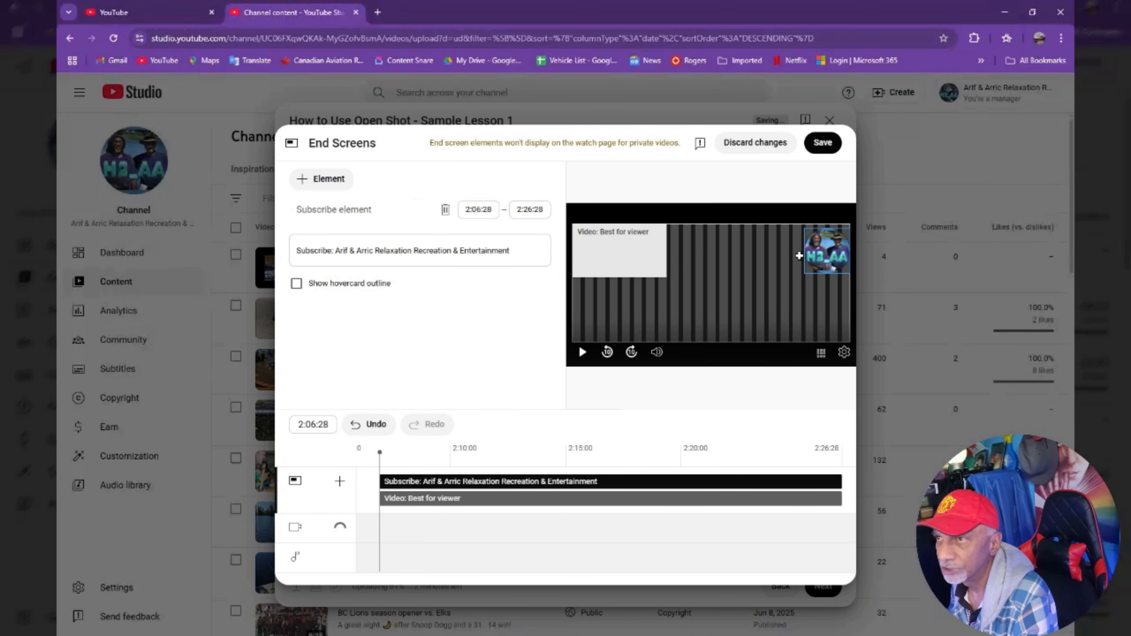
# Set the end screen's video element to the specific video Win a Fly Racing slot car for 1000 subs and save.
pyautogui.click(609, 250)
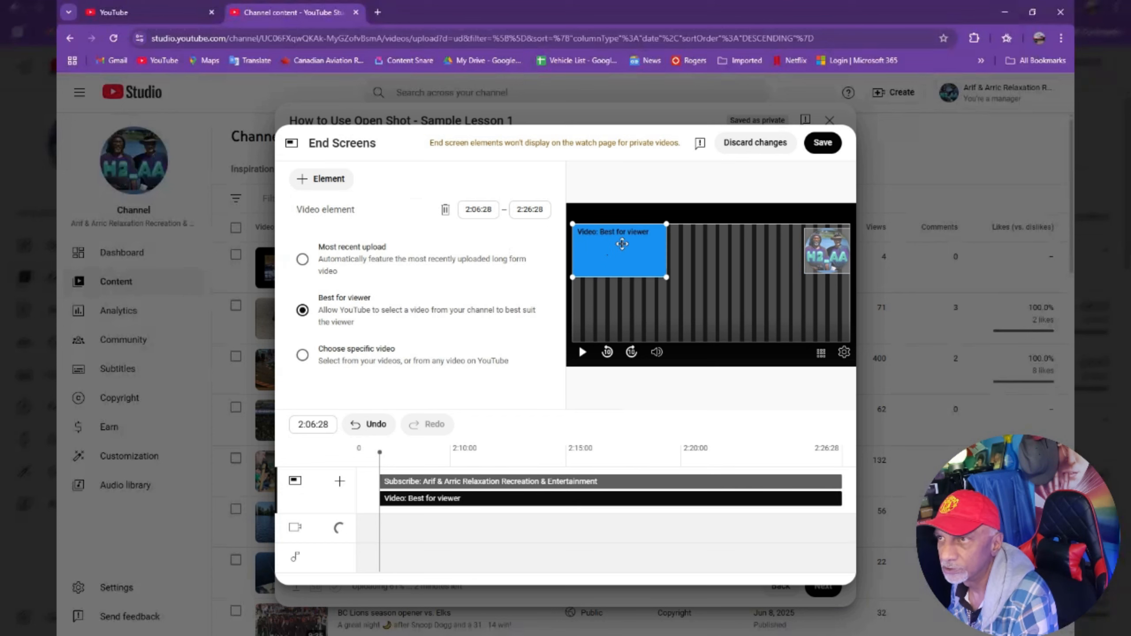
pyautogui.click(344, 355)
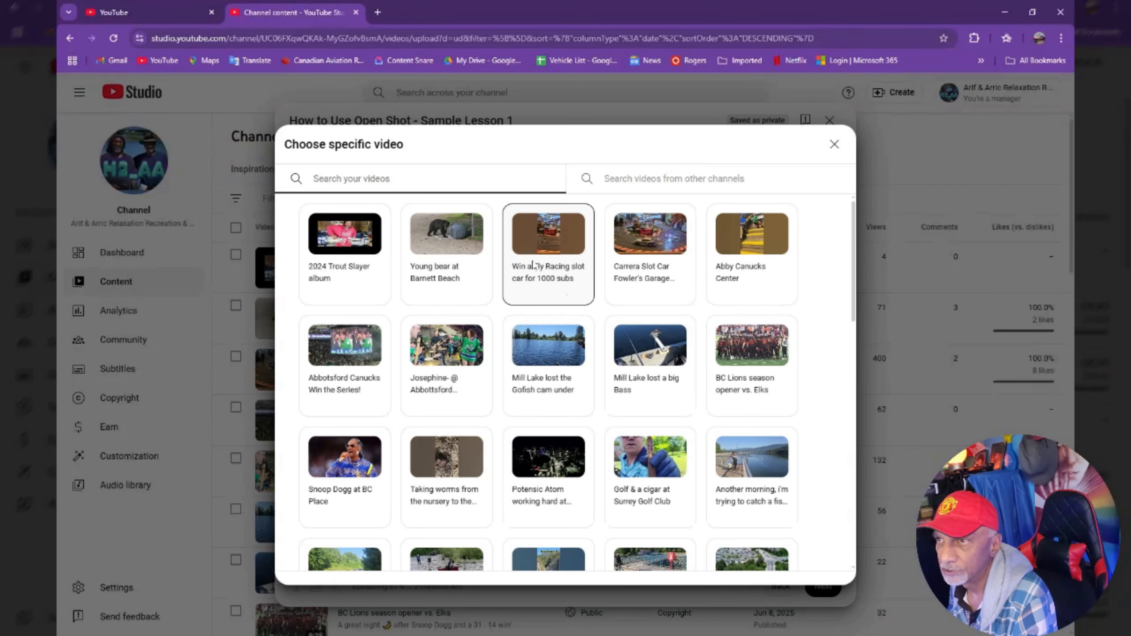
pyautogui.click(559, 294)
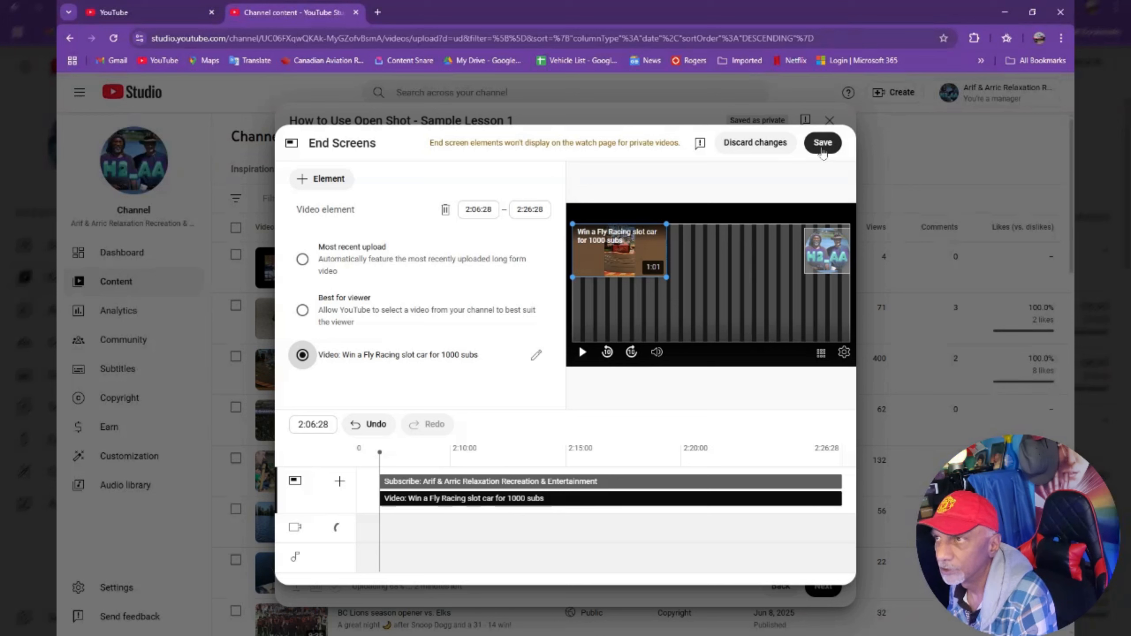
pyautogui.click(823, 143)
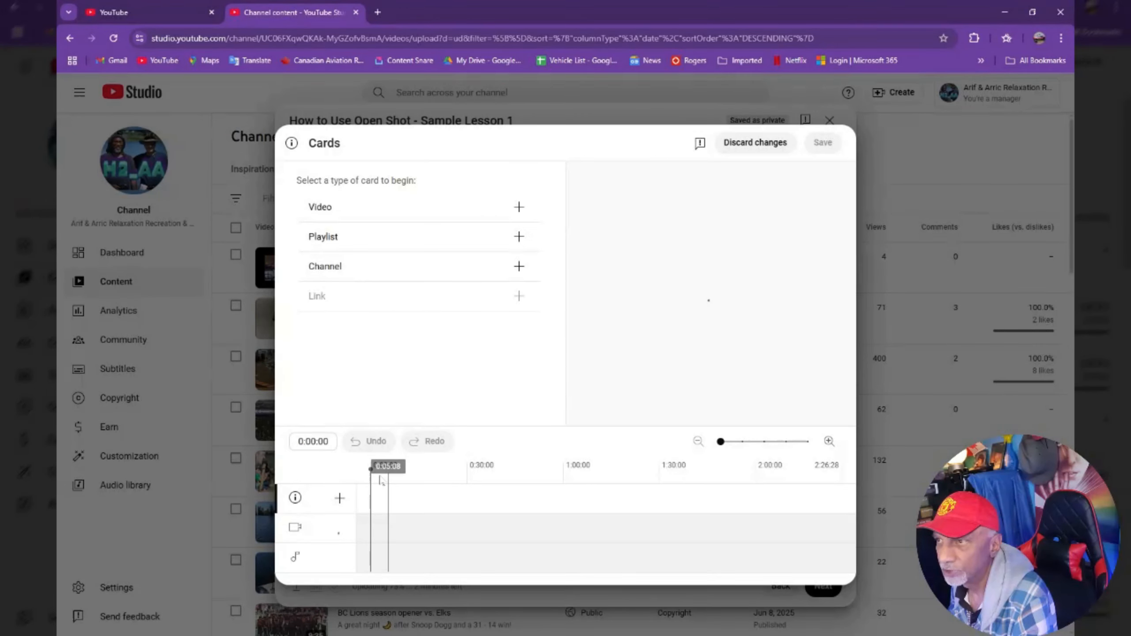
# Add a playlist card for Relaxation, Meditation, Calming & Nature at about 0:46 and save the cards.
pyautogui.moveTo(374, 474); pyautogui.dragTo(519, 471)
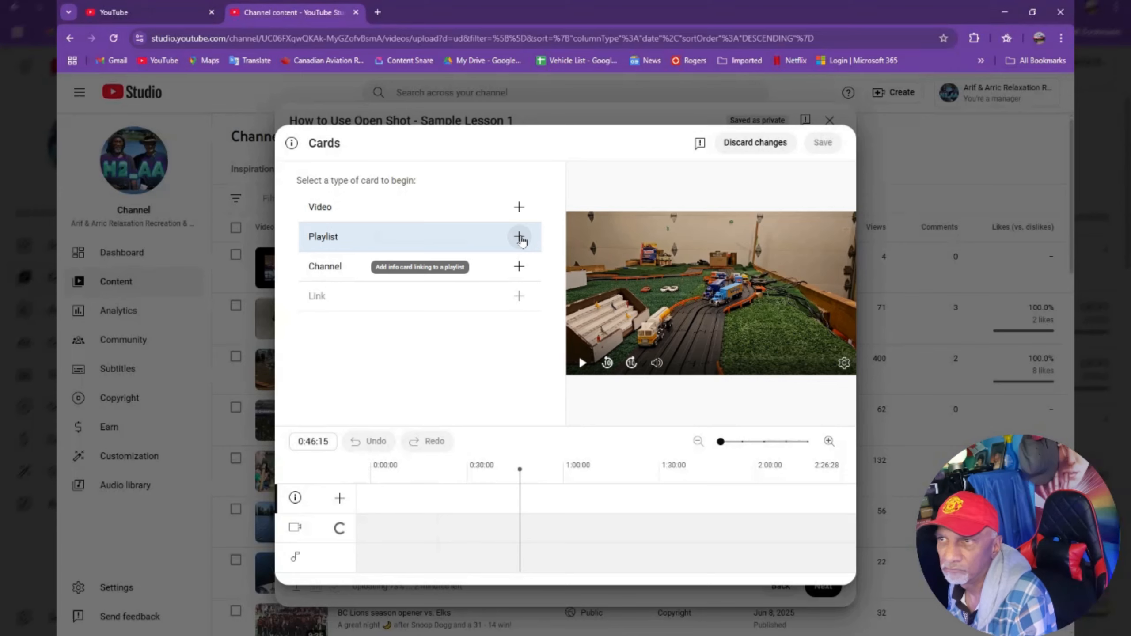
pyautogui.click(519, 237)
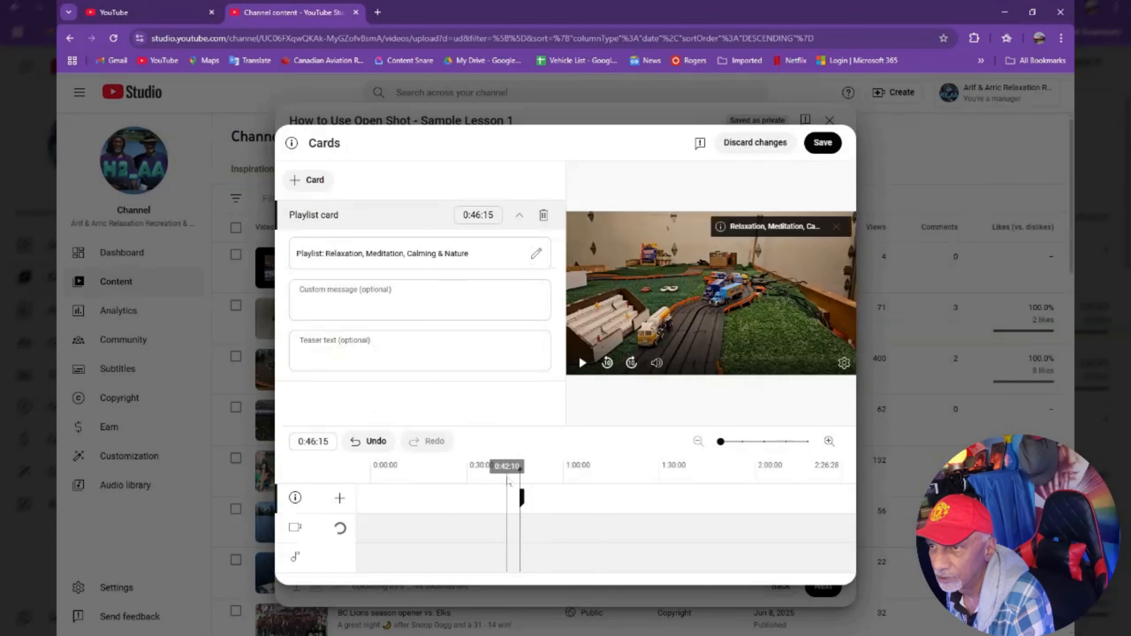
pyautogui.click(506, 470)
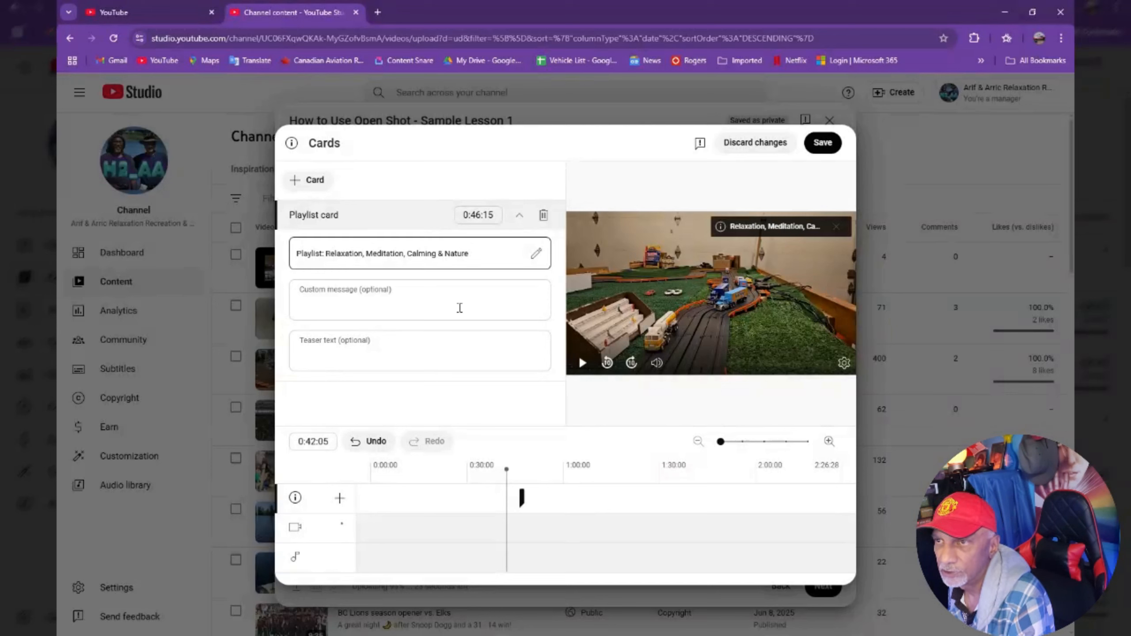
pyautogui.click(821, 150)
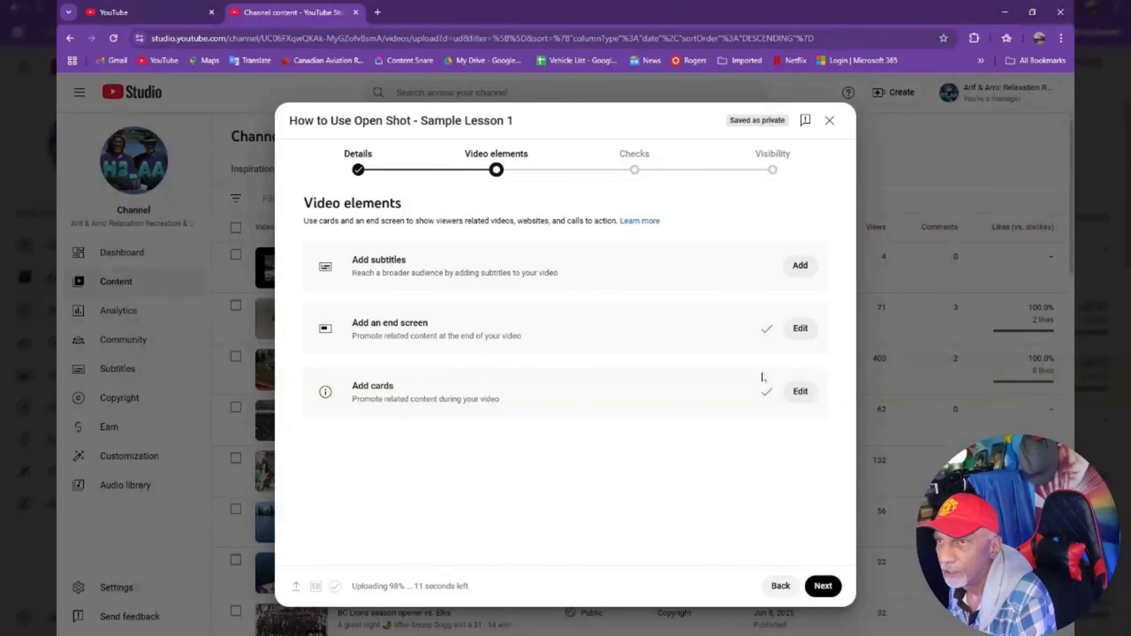
# Continue past the checks and save the upload with Unlisted visibility.
pyautogui.click(823, 586)
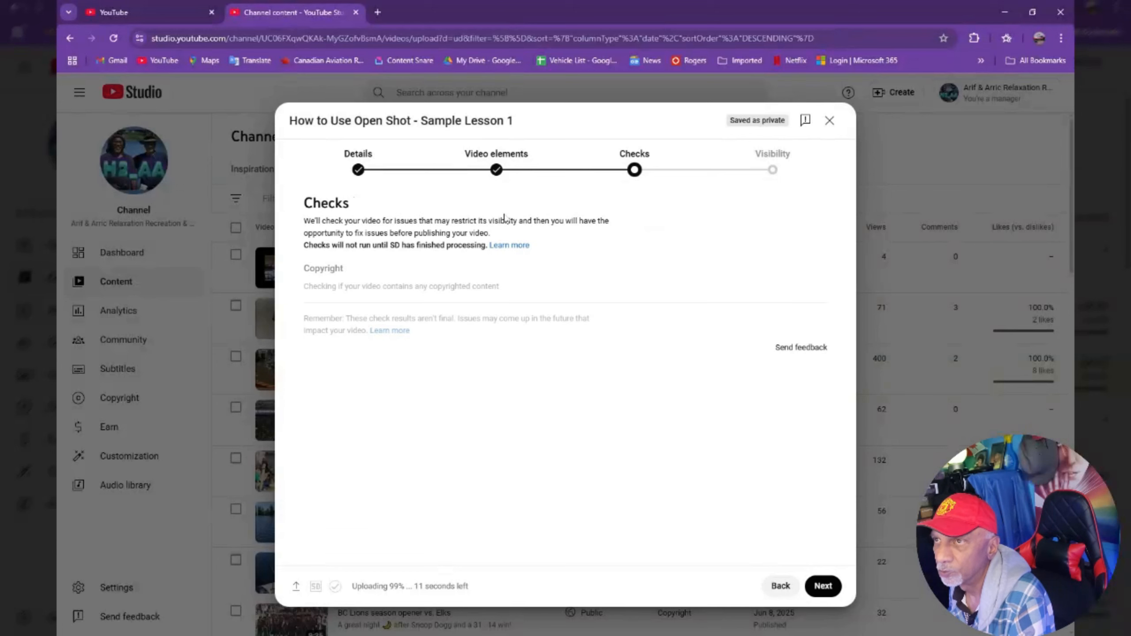
pyautogui.click(823, 586)
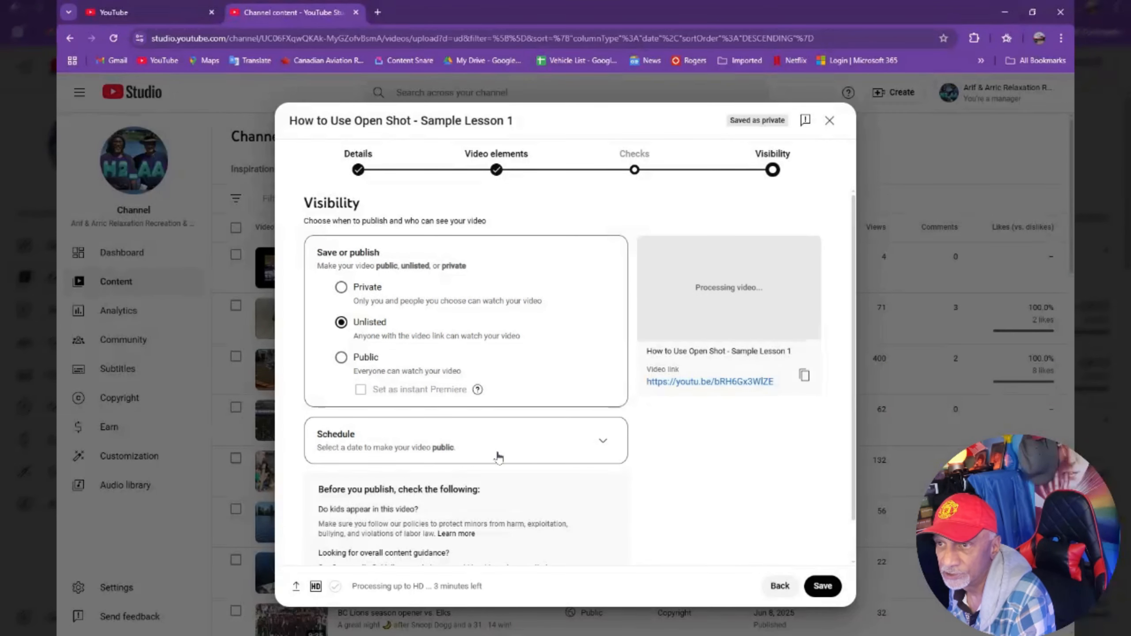
pyautogui.scroll(-1, 560, 456)
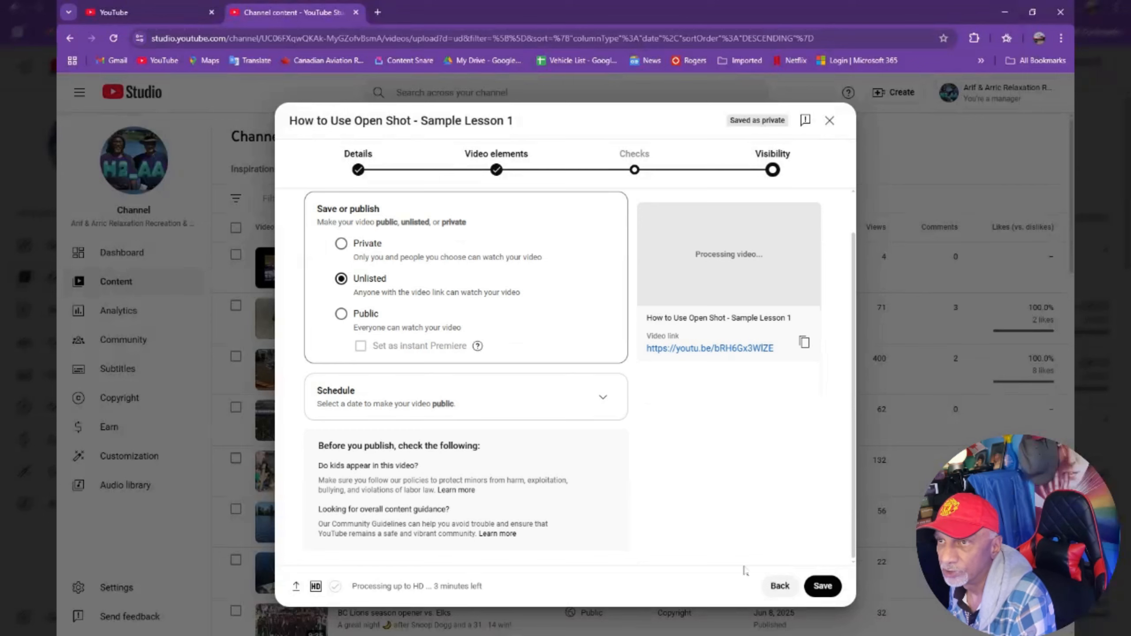
pyautogui.click(822, 585)
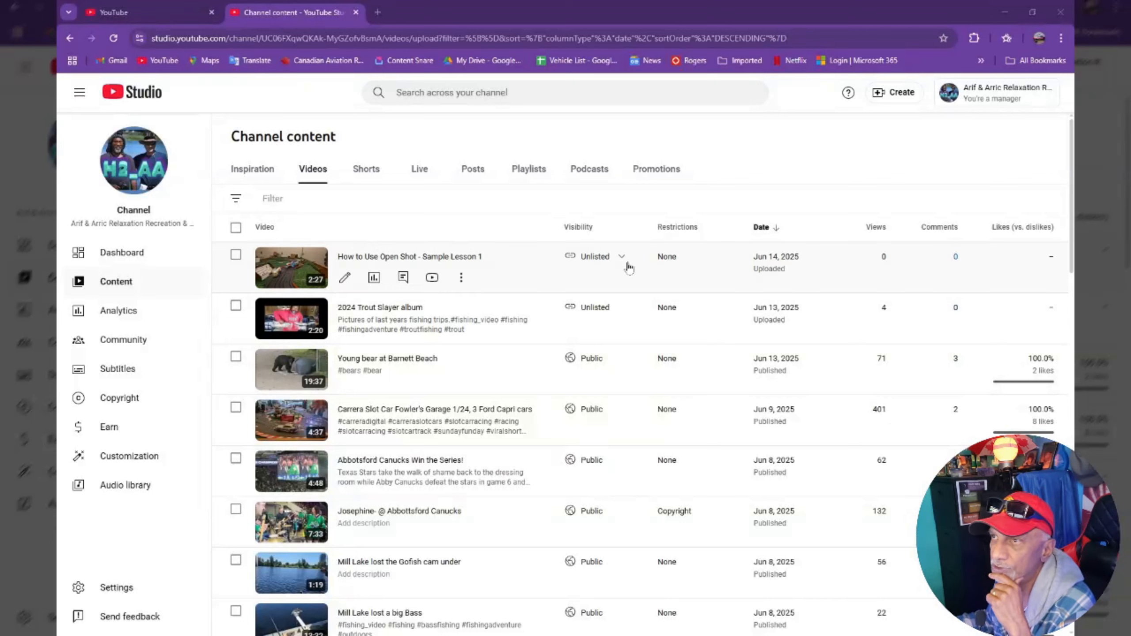
# Open the new video's details and browse the auto-generated thumbnail choices without changing the thumbnail.
pyautogui.click(345, 280)
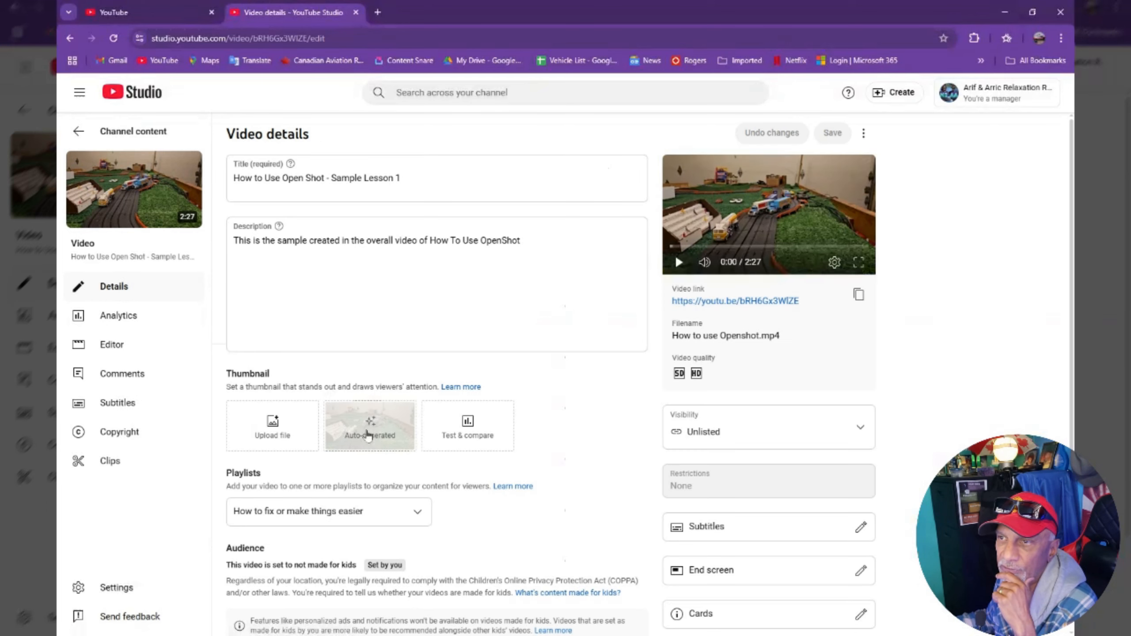
pyautogui.click(368, 435)
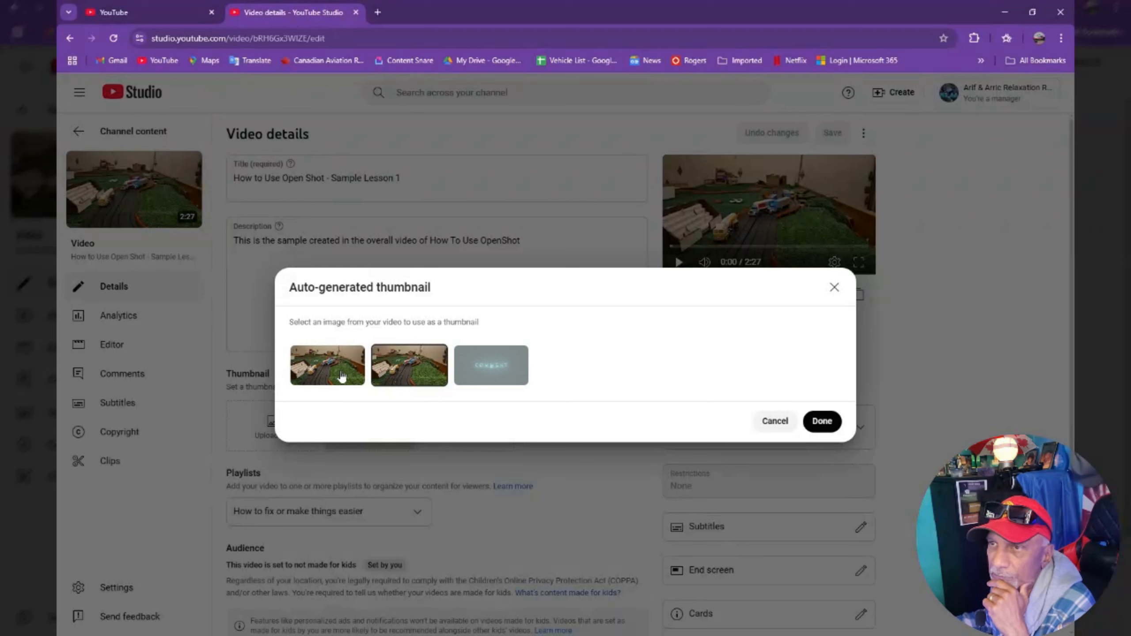
pyautogui.click(491, 379)
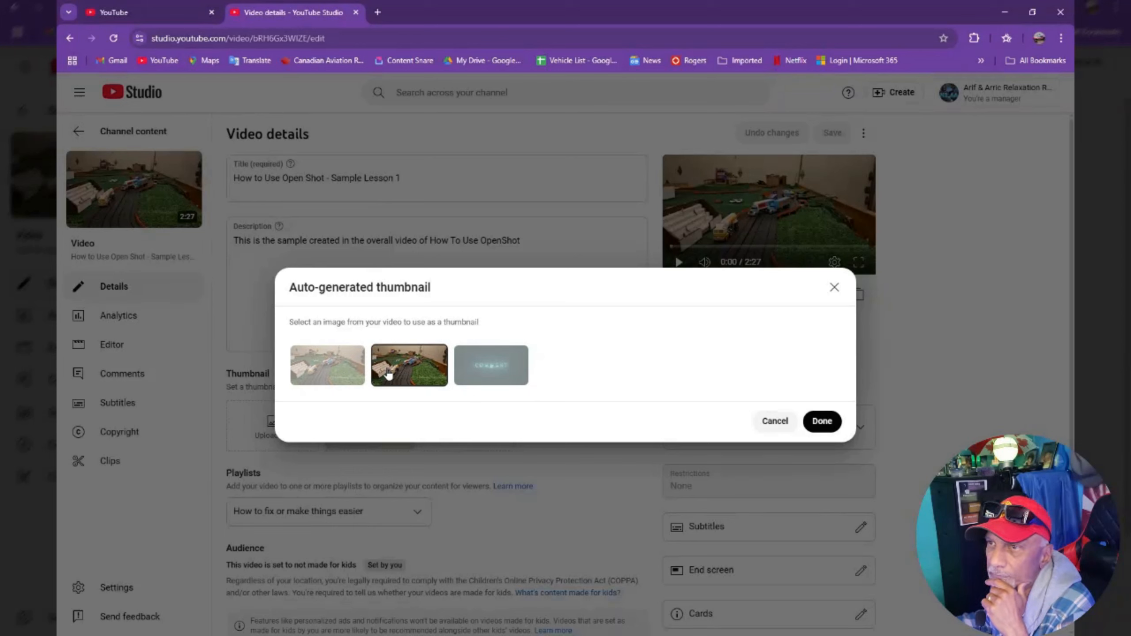
pyautogui.click(775, 421)
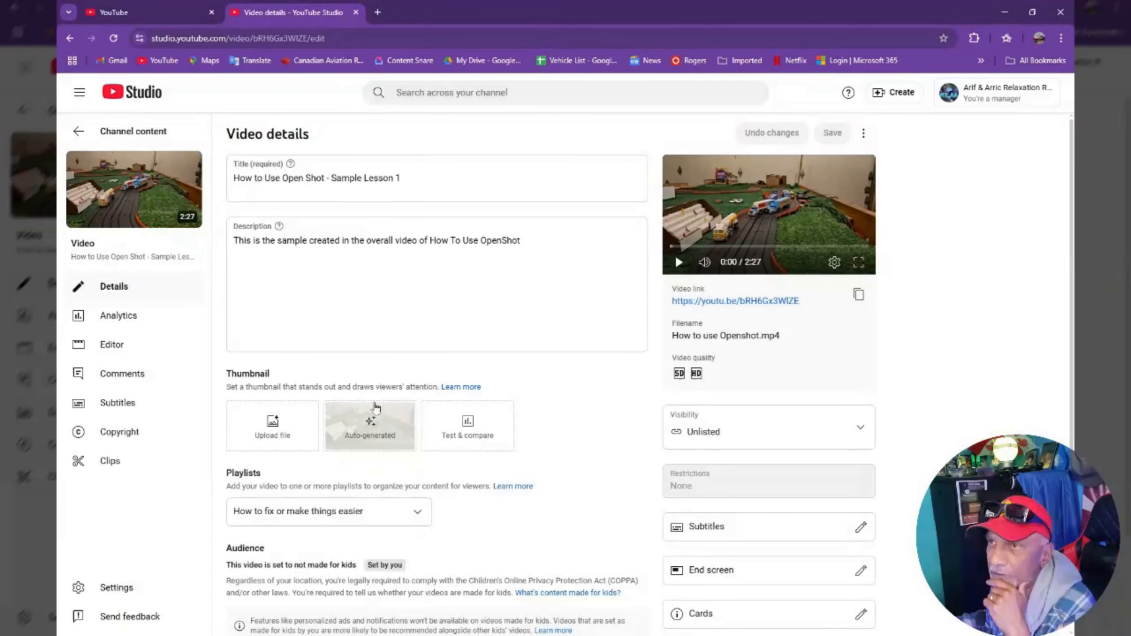
pyautogui.scroll(-3, 387, 392)
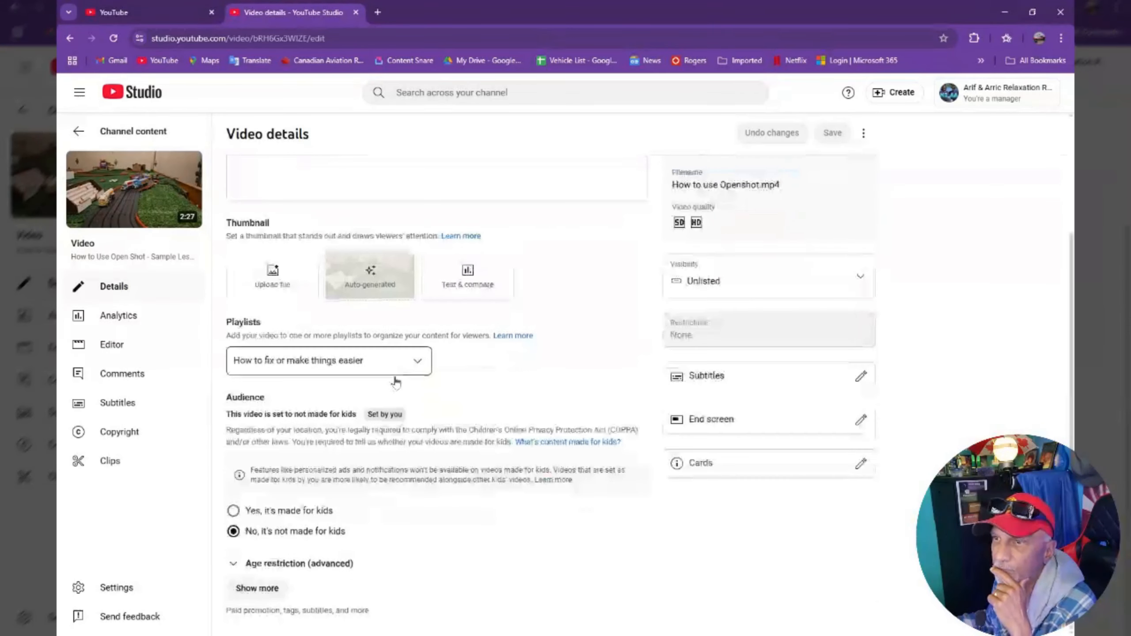
pyautogui.scroll(3, 395, 381)
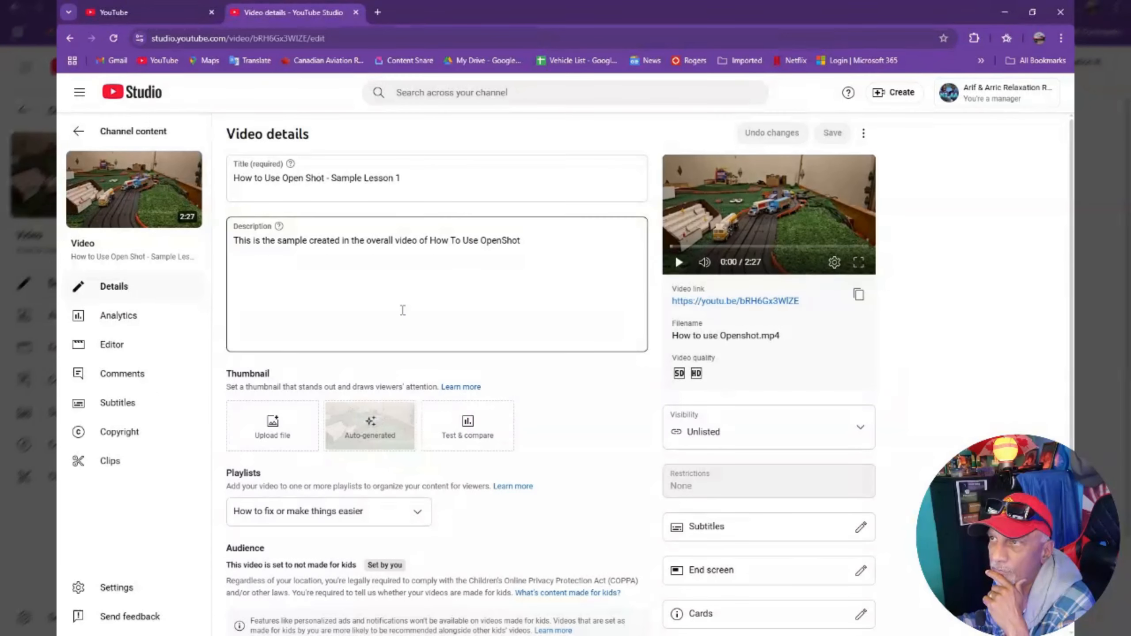
# Open the video editor's audio library, preview Beat Your Competition and add it to the video.
pyautogui.click(98, 351)
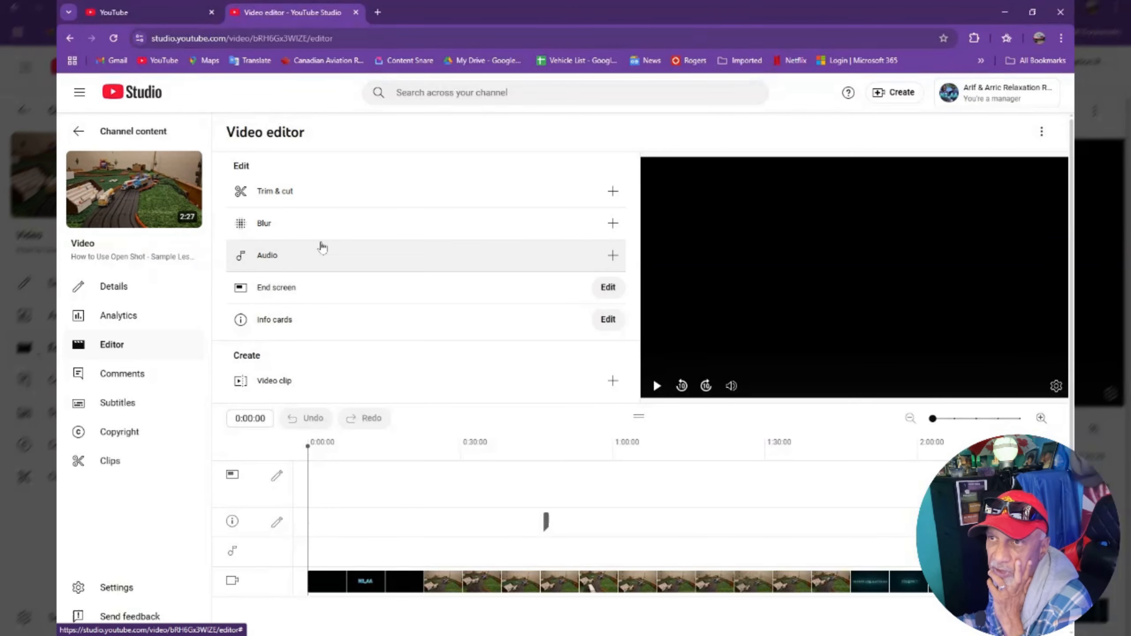
pyautogui.click(613, 256)
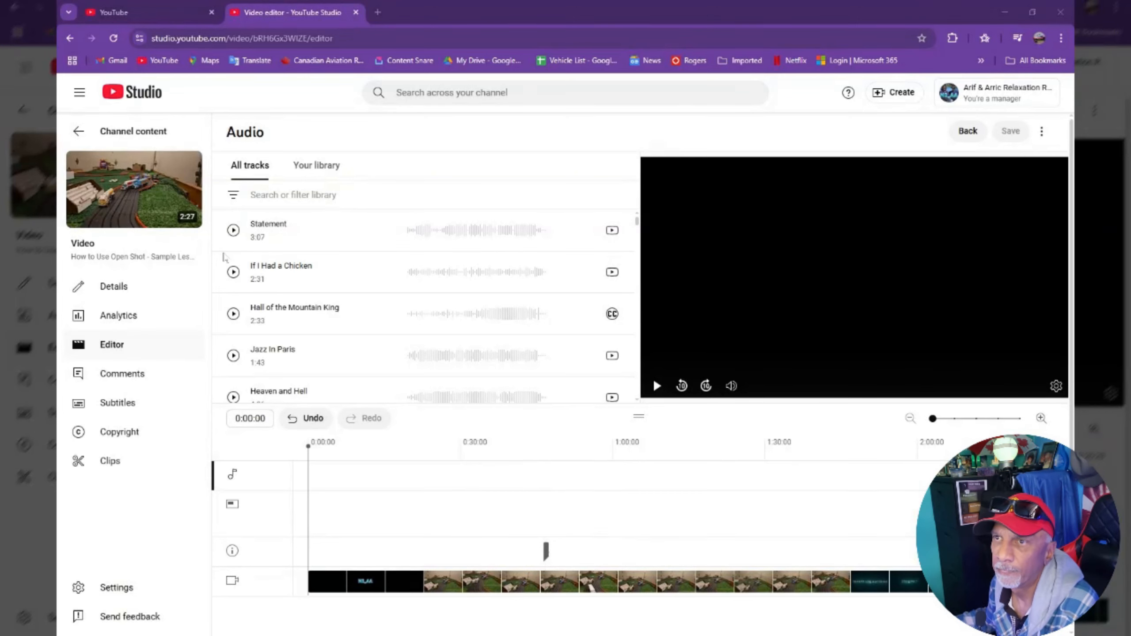
pyautogui.scroll(-3, 306, 337)
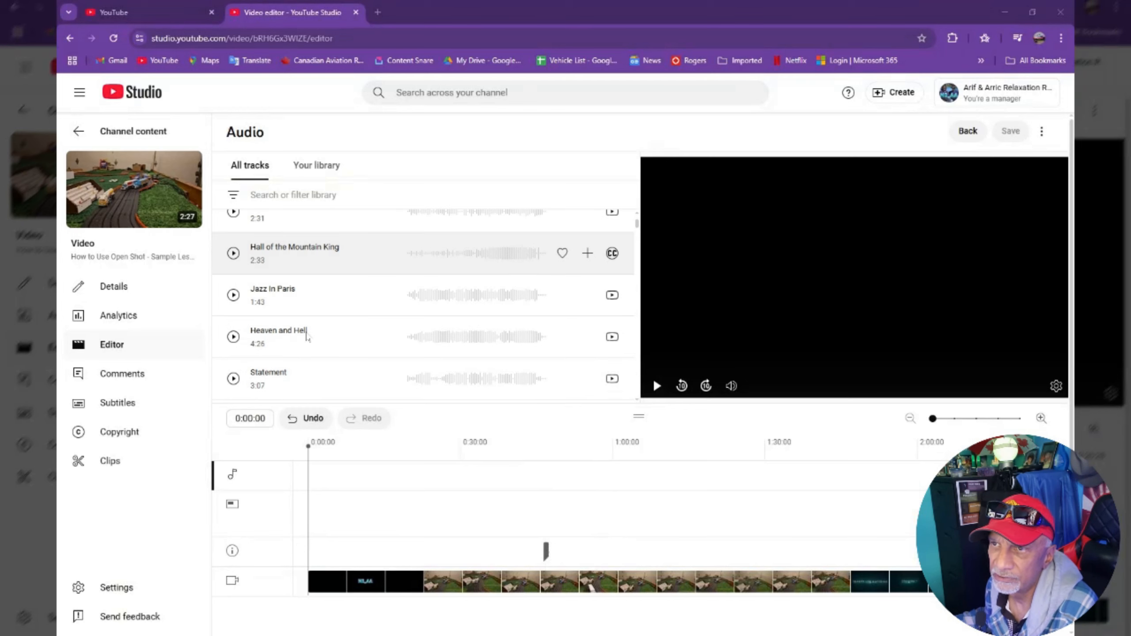
pyautogui.scroll(-1, 306, 337)
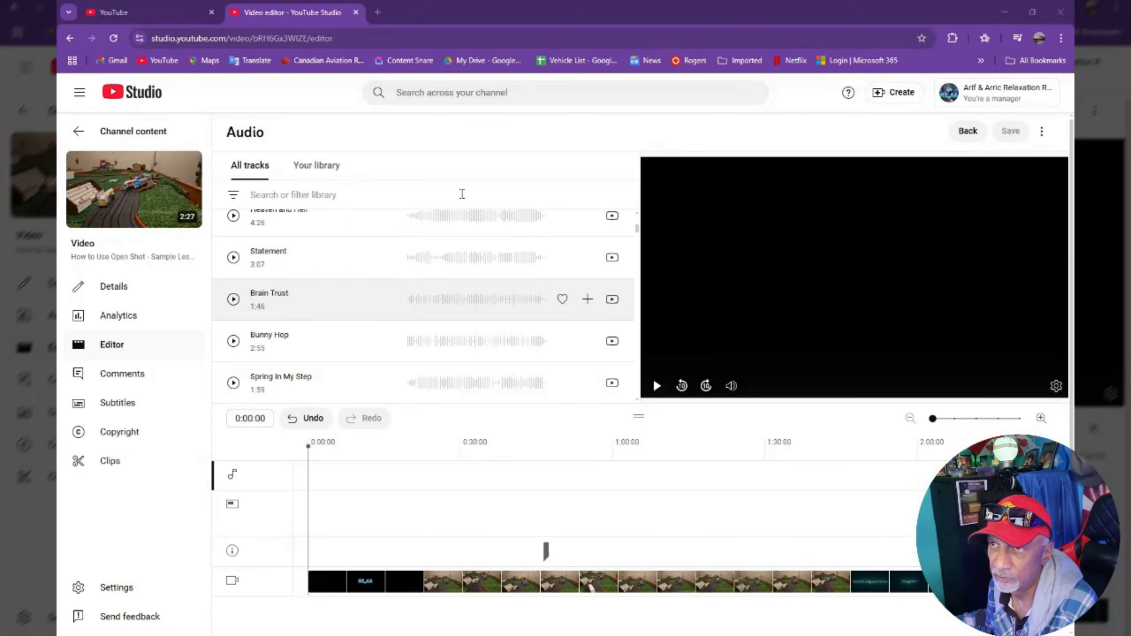
pyautogui.scroll(-3, 344, 348)
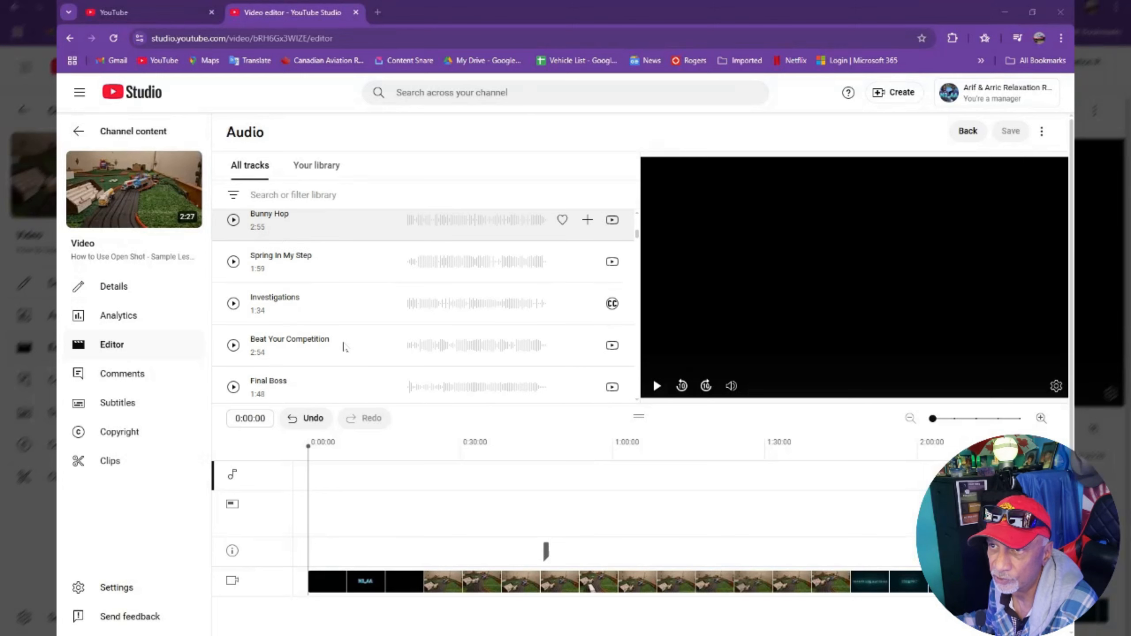
pyautogui.click(234, 346)
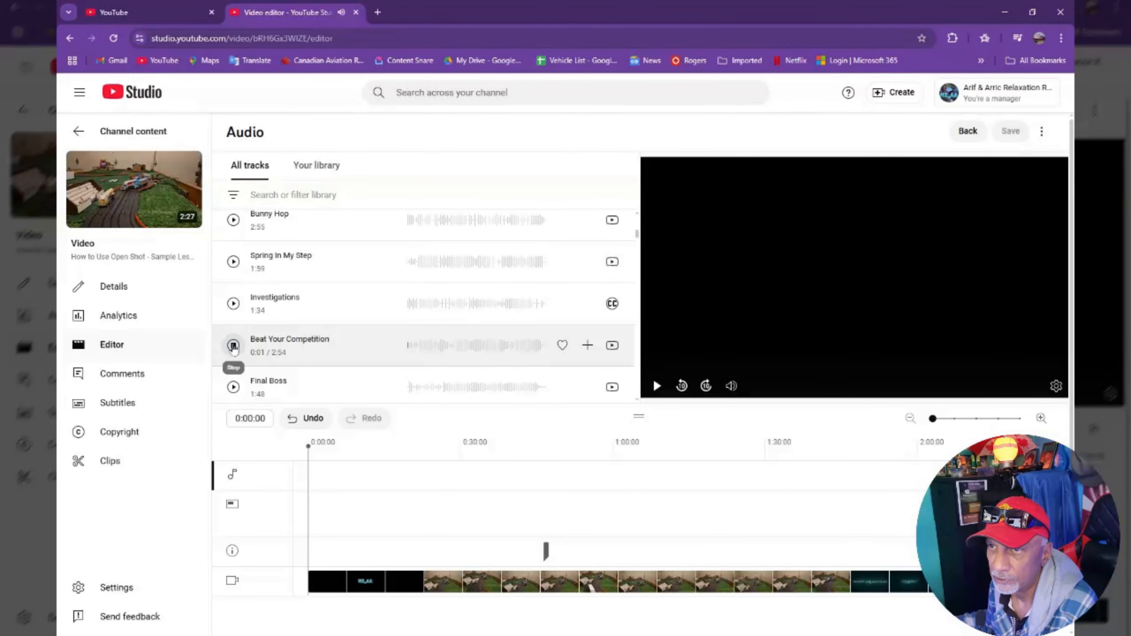
pyautogui.click(234, 346)
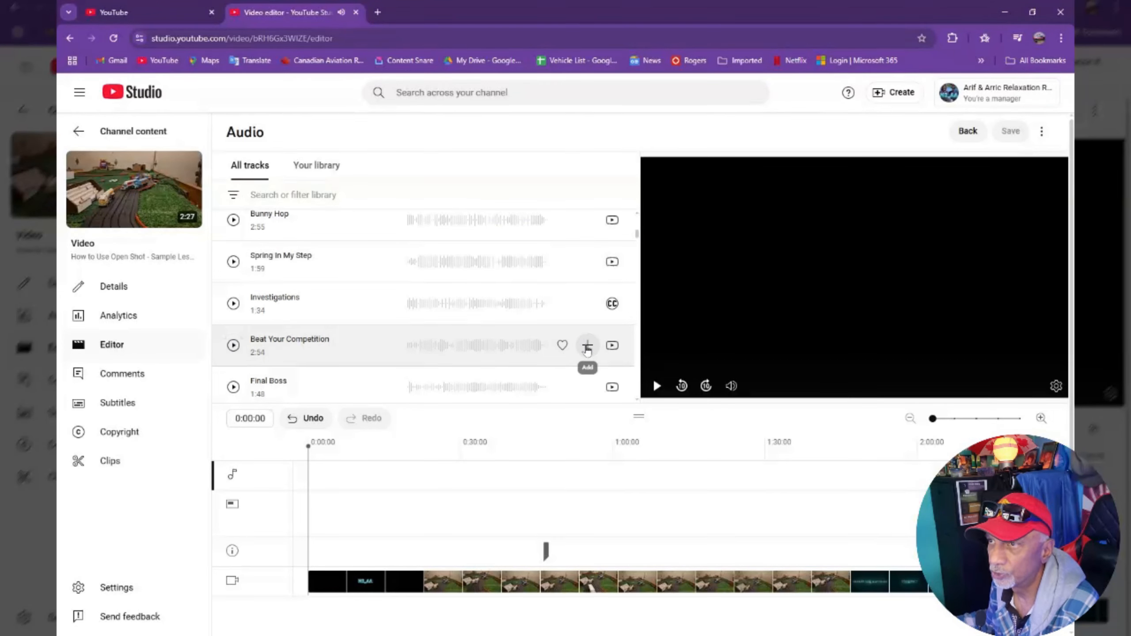
pyautogui.click(587, 348)
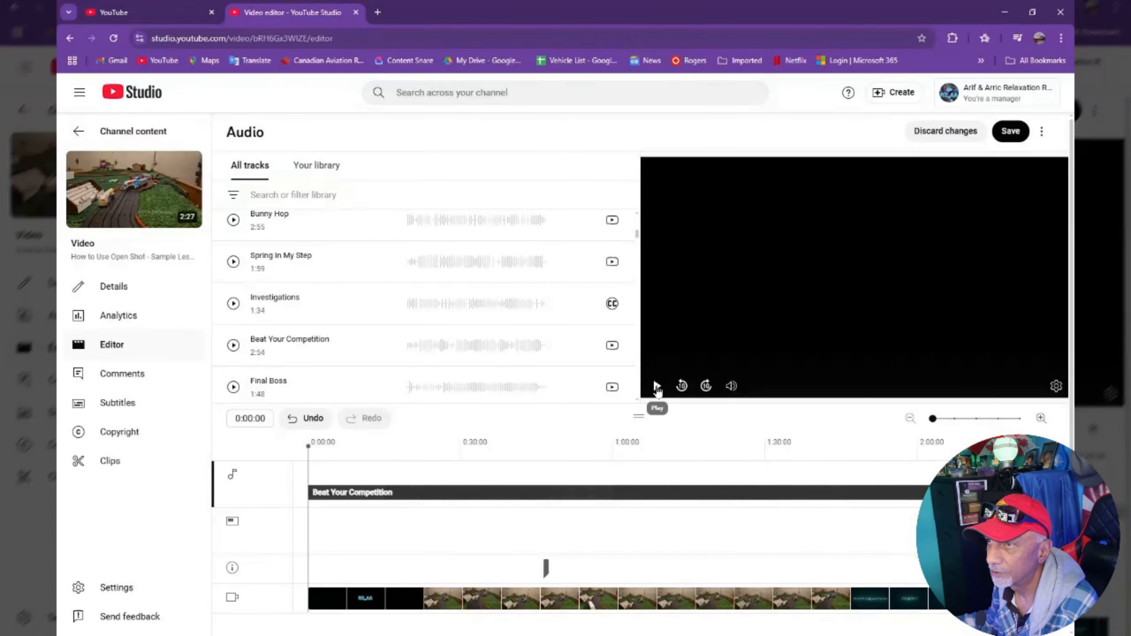
# Preview the video with the added Beat Your Competition music at several points along the timeline.
pyautogui.click(658, 387)
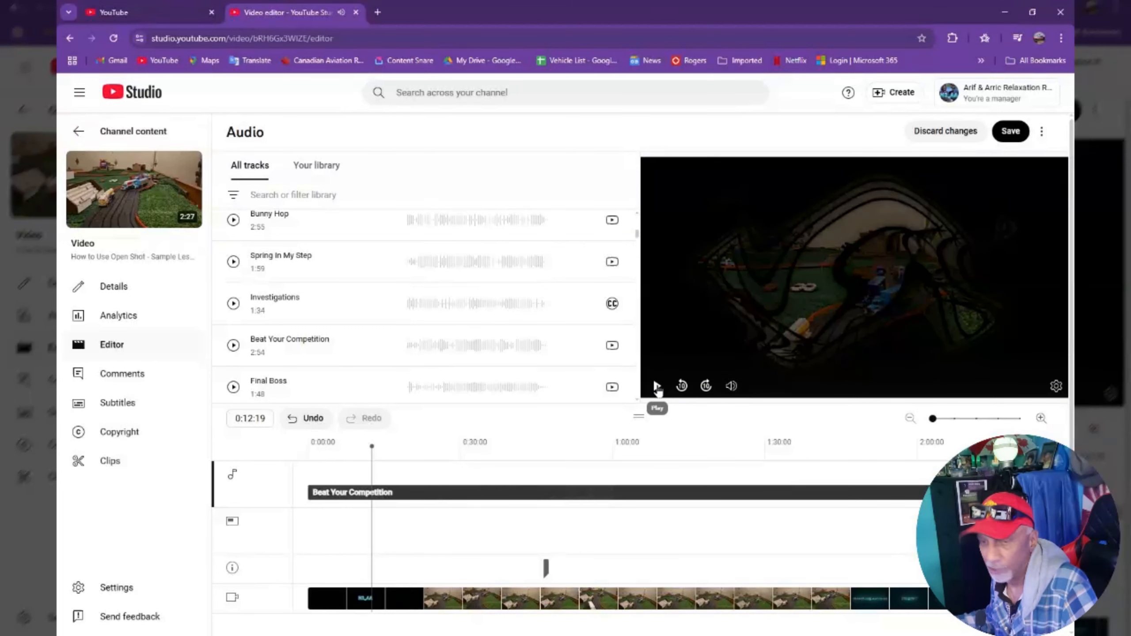
pyautogui.click(658, 386)
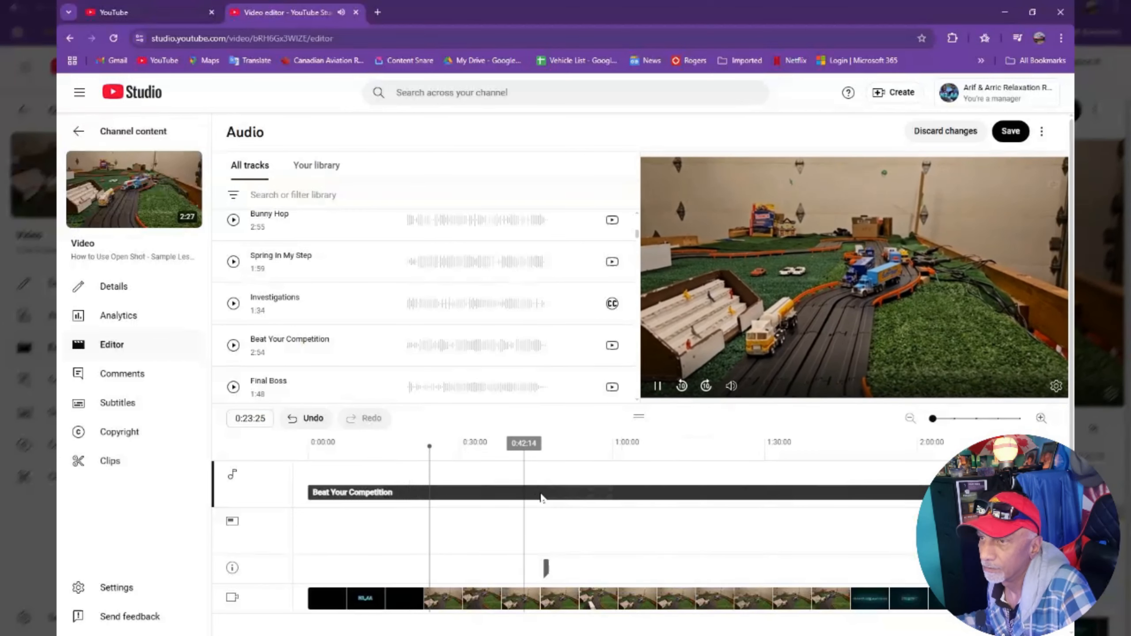
pyautogui.click(528, 544)
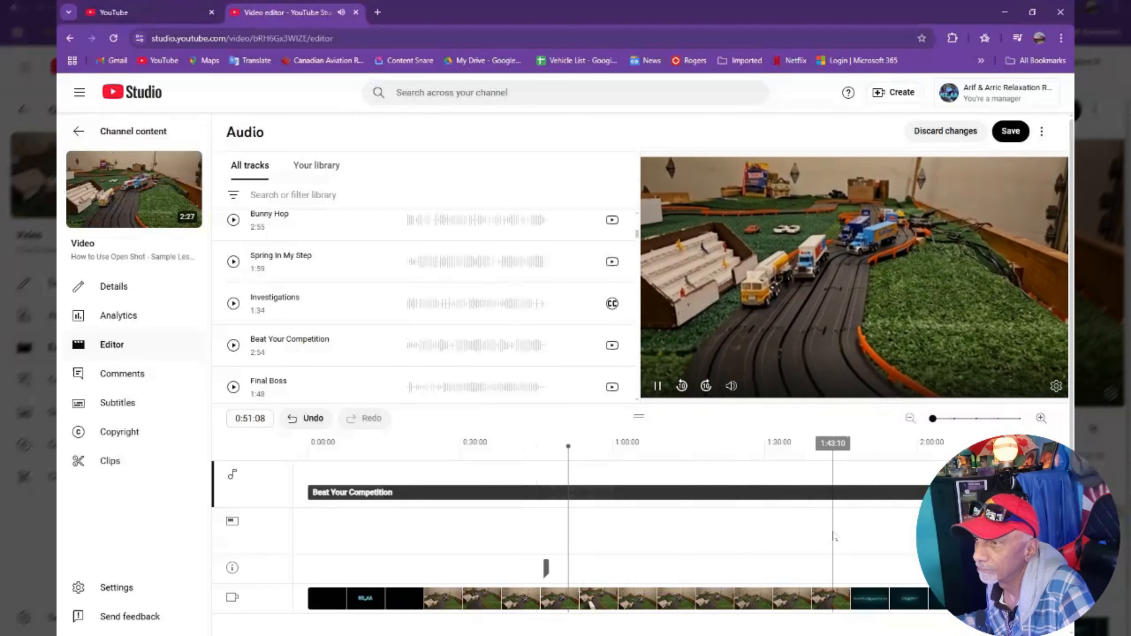
pyautogui.click(833, 537)
pyautogui.press('space')
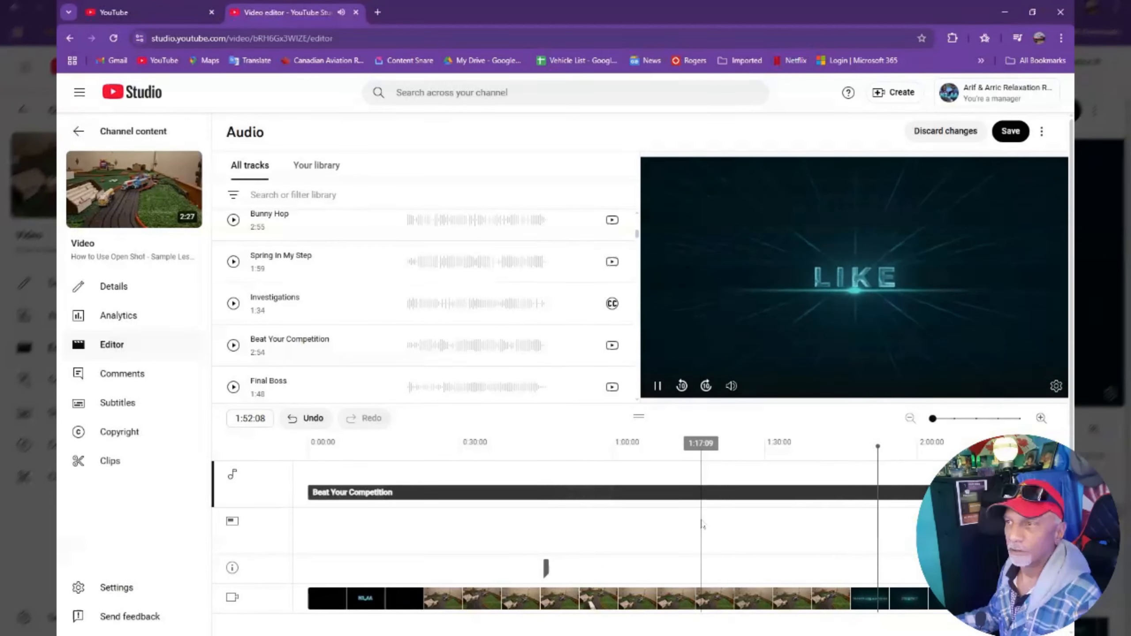
pyautogui.click(660, 388)
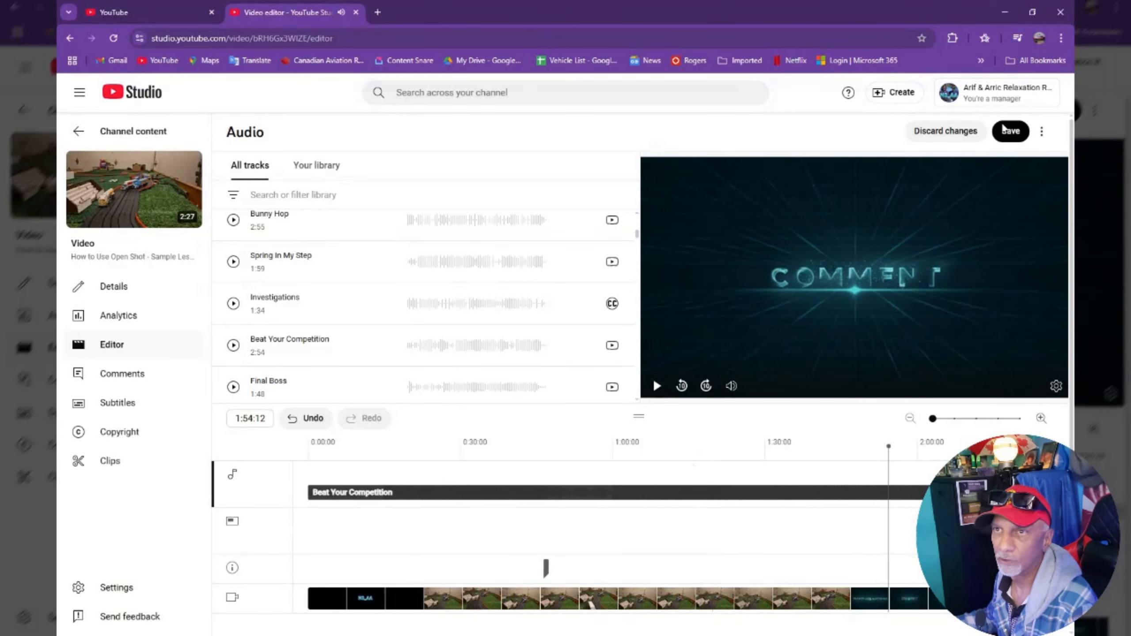
# Save and confirm the editor changes, then return to the channel content.
pyautogui.click(1011, 132)
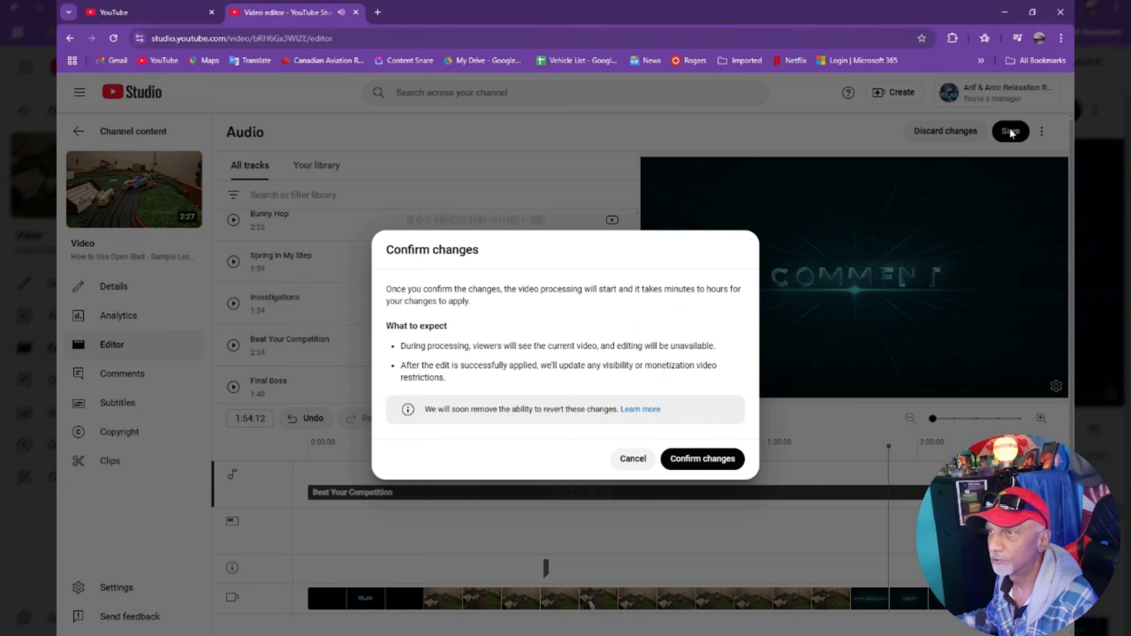
pyautogui.click(703, 459)
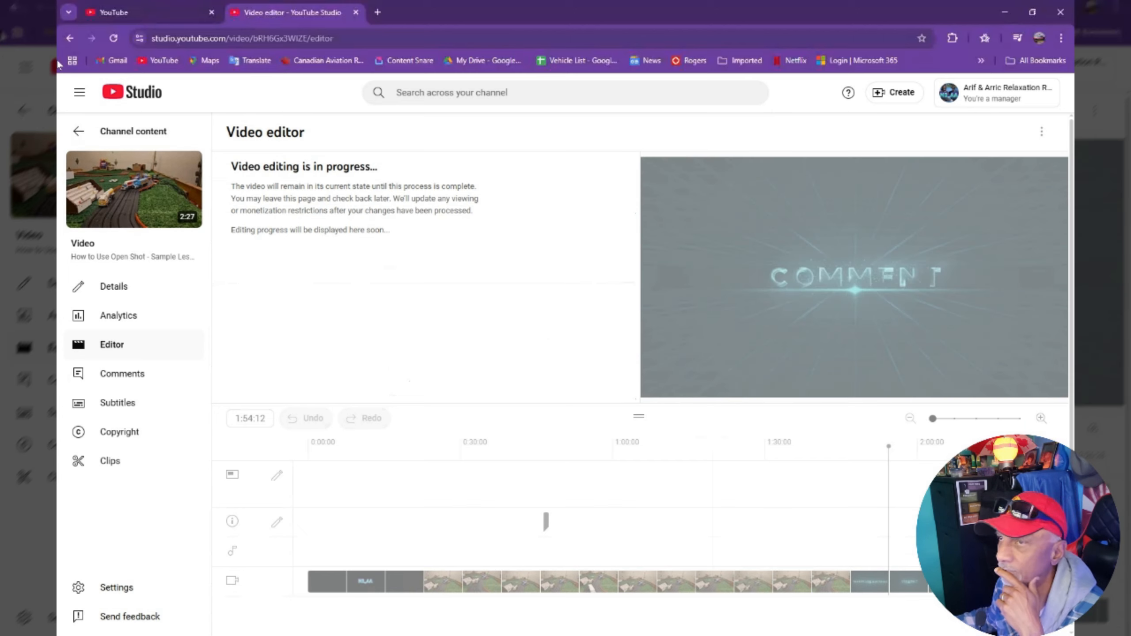
pyautogui.click(77, 134)
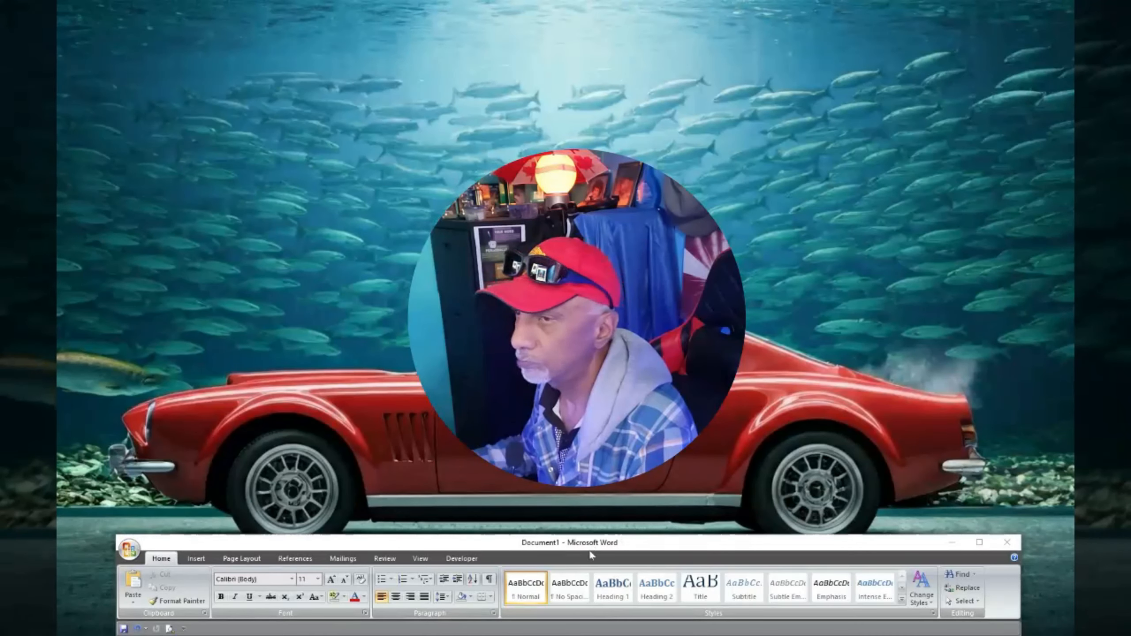
# Minimize the Word document and bring up the Audacity window maximized.
pyautogui.moveTo(590, 555); pyautogui.dragTo(590, 292)
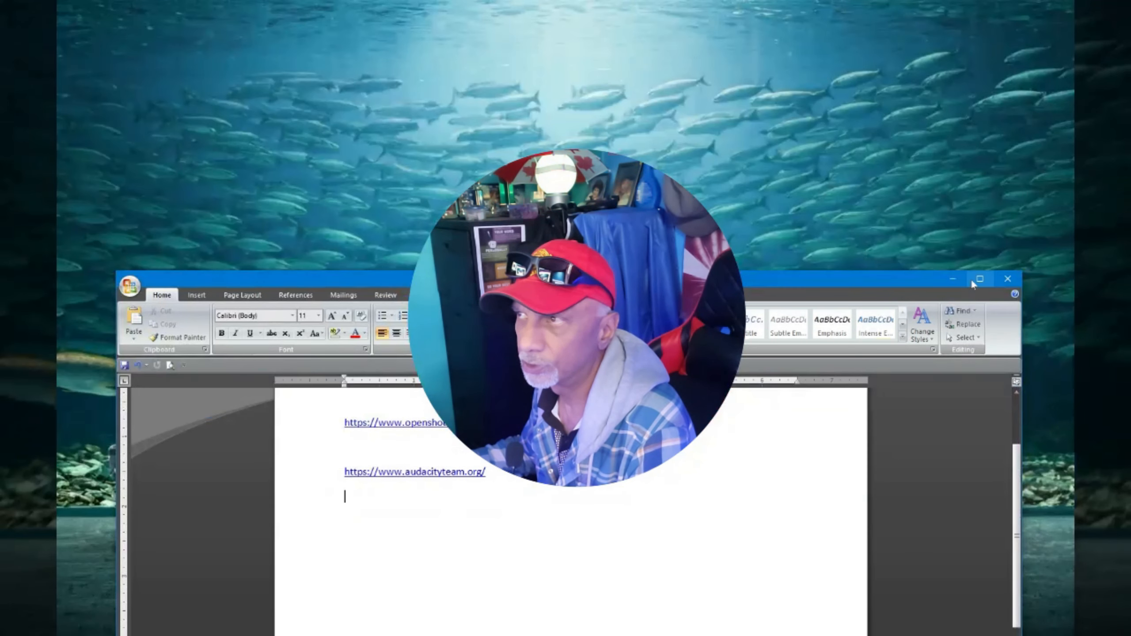
pyautogui.click(952, 280)
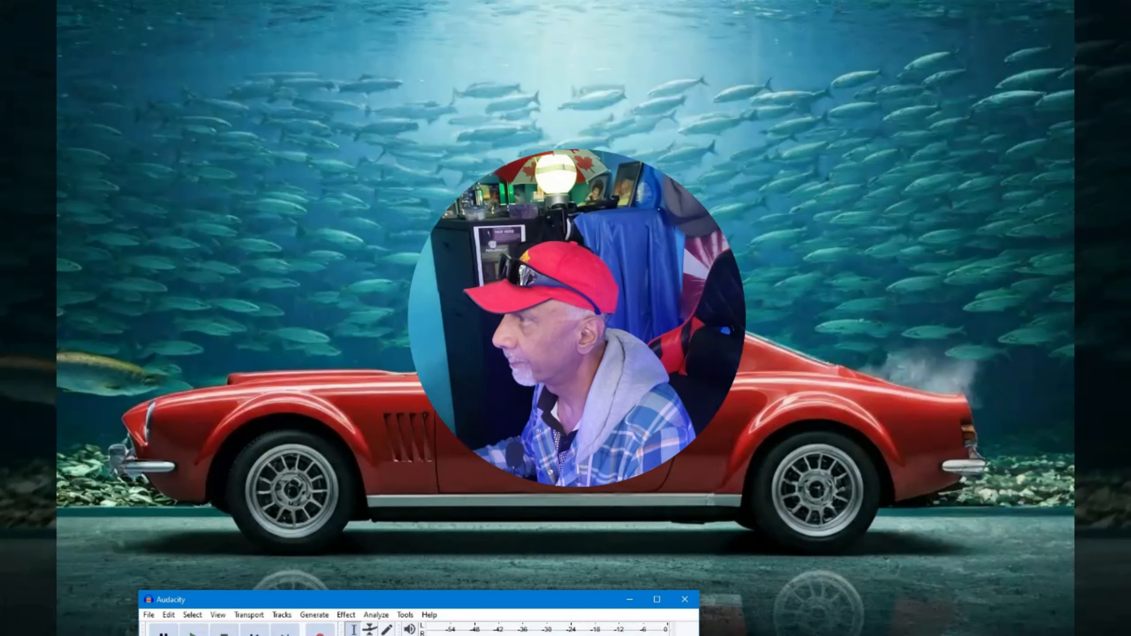
pyautogui.moveTo(561, 607); pyautogui.dragTo(633, 125)
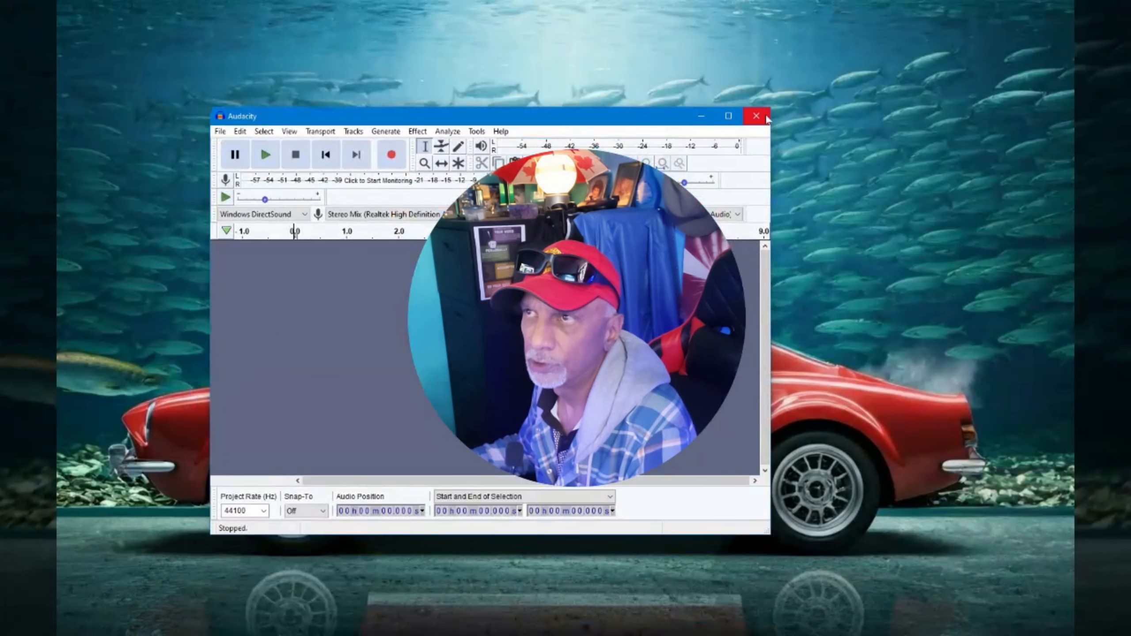
pyautogui.click(733, 116)
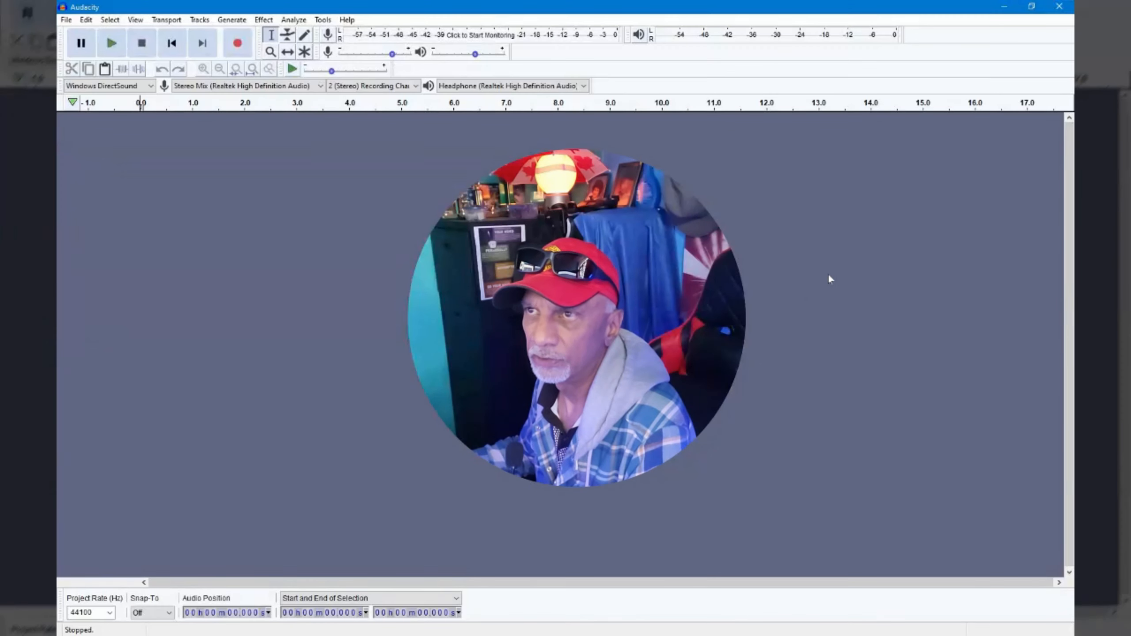
# Add a new stereo track in Audacity.
pyautogui.click(199, 19)
pyautogui.moveTo(307, 35)
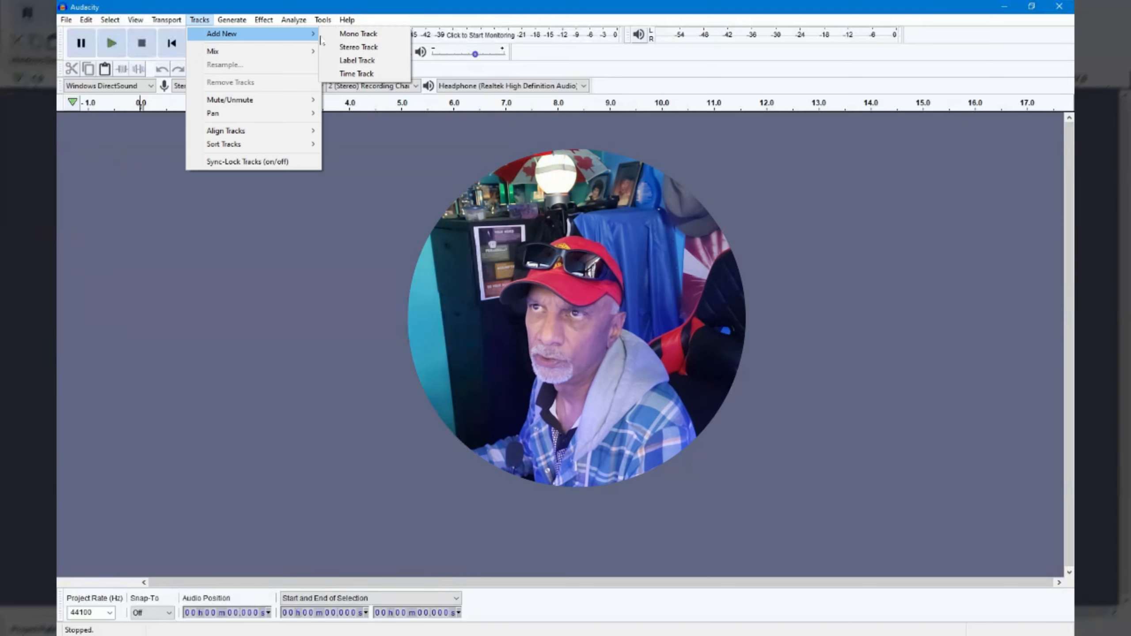
pyautogui.click(358, 46)
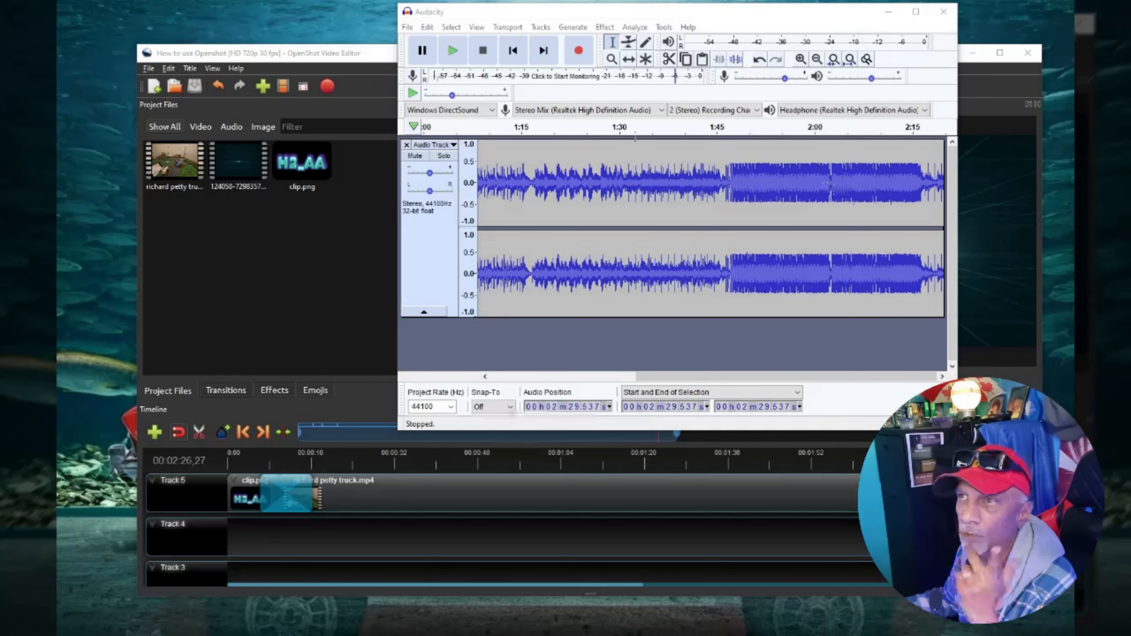
# Switch to OpenShot, then back to Audacity with the recorded track and maximize it.
pyautogui.click(323, 55)
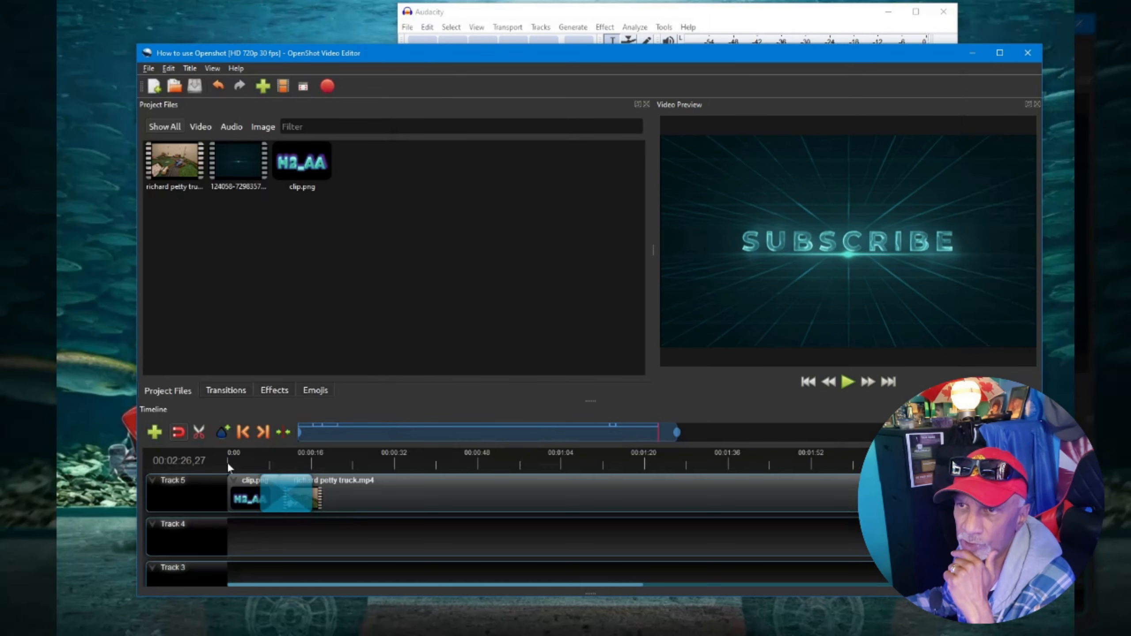
pyautogui.click(511, 40)
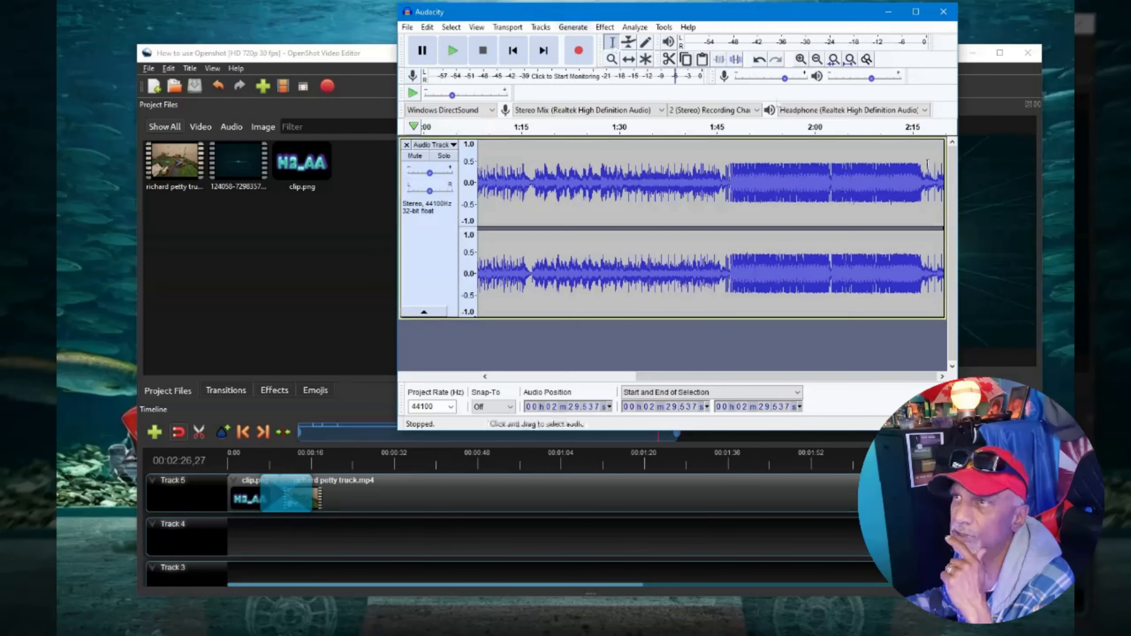
pyautogui.click(916, 12)
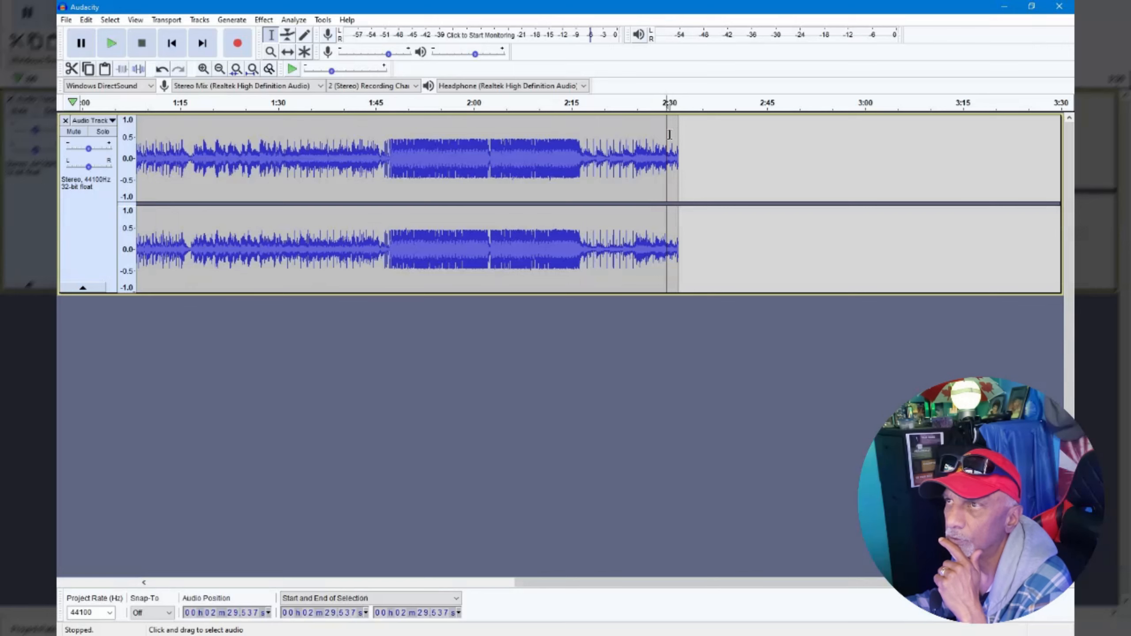
# Select the end of the recorded track from about 2:27 onward and delete it.
pyautogui.click(672, 163)
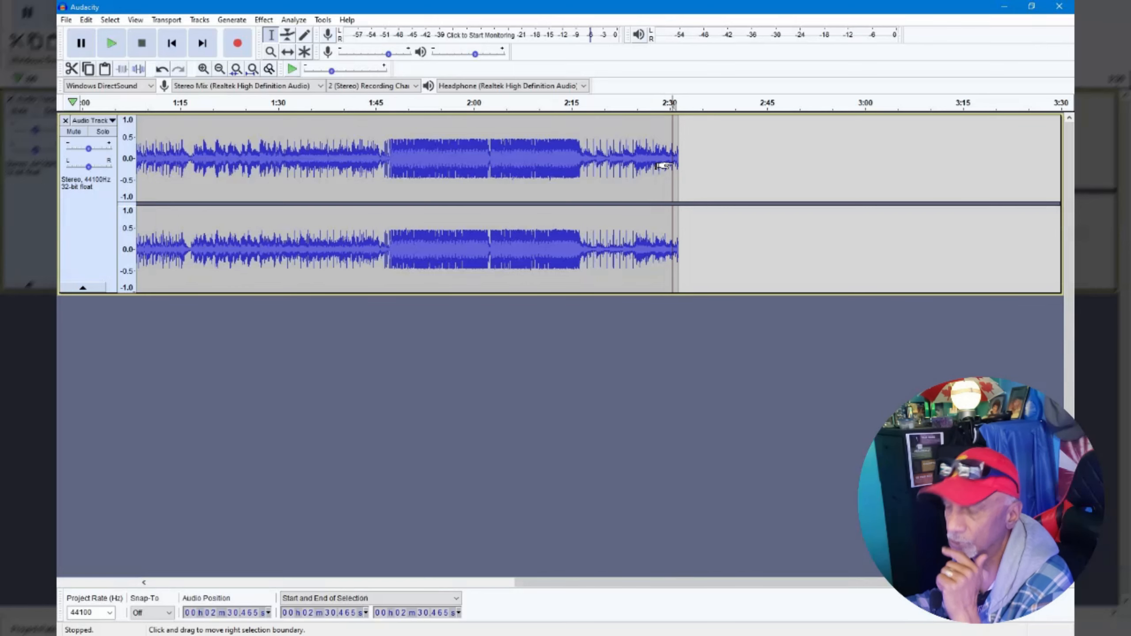
pyautogui.scroll(3, 665, 165)
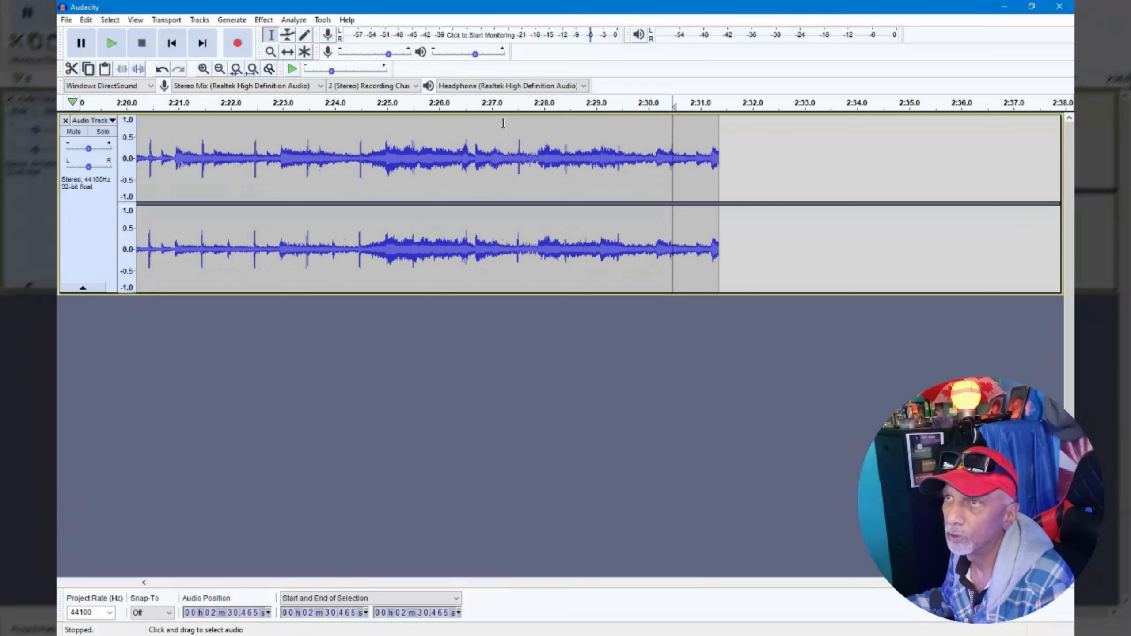
pyautogui.click(518, 147)
pyautogui.moveTo(519, 147); pyautogui.dragTo(537, 147)
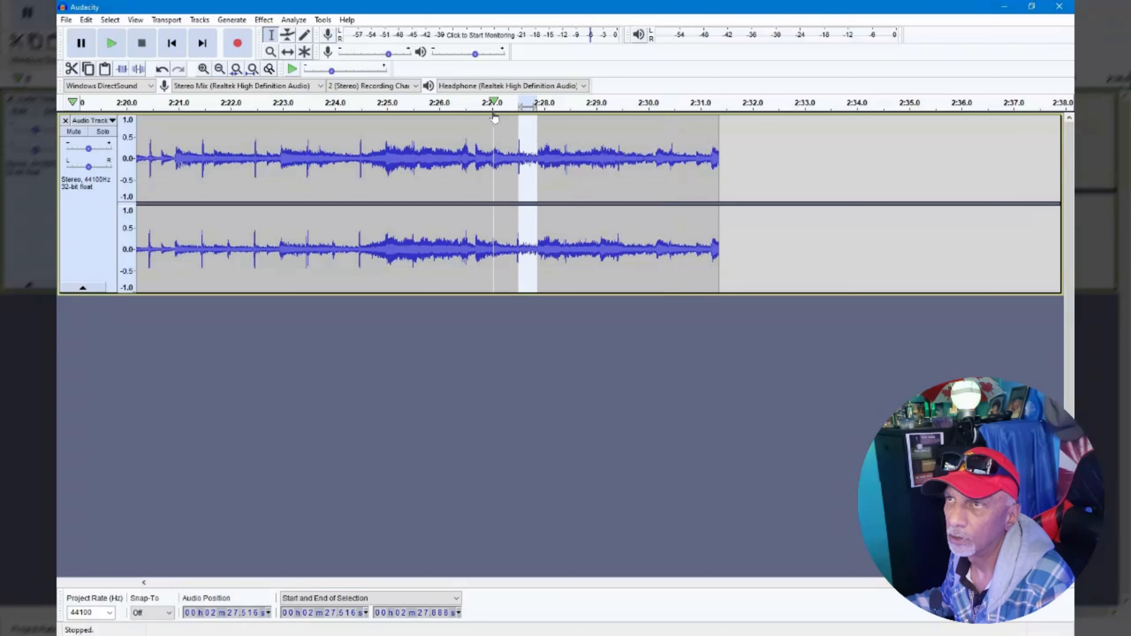
pyautogui.moveTo(495, 164); pyautogui.dragTo(728, 178)
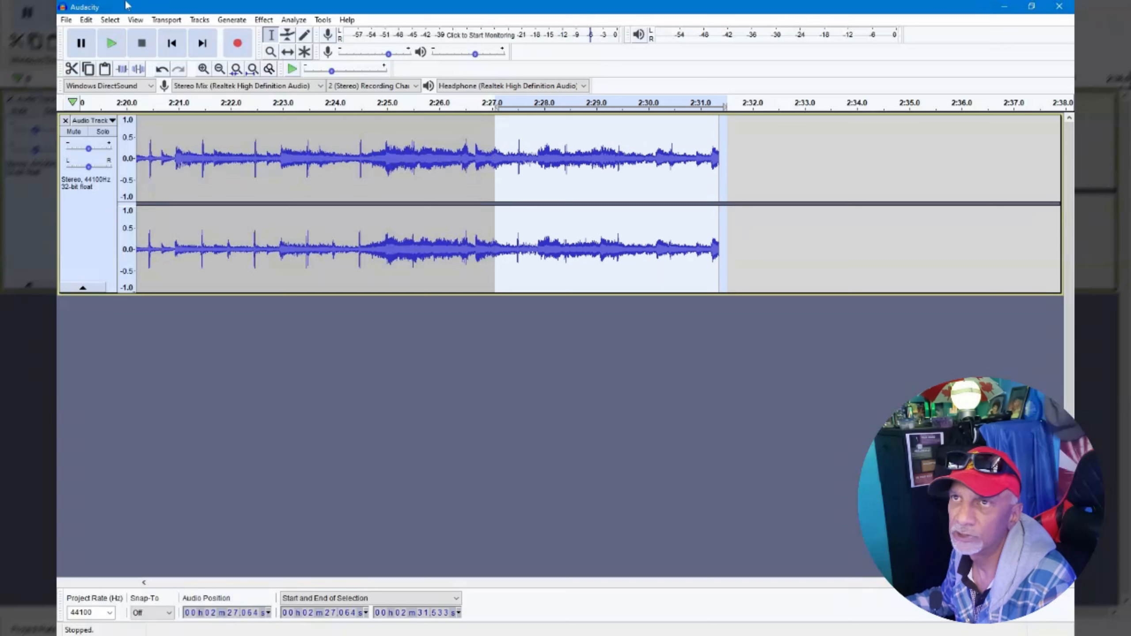
pyautogui.click(86, 20)
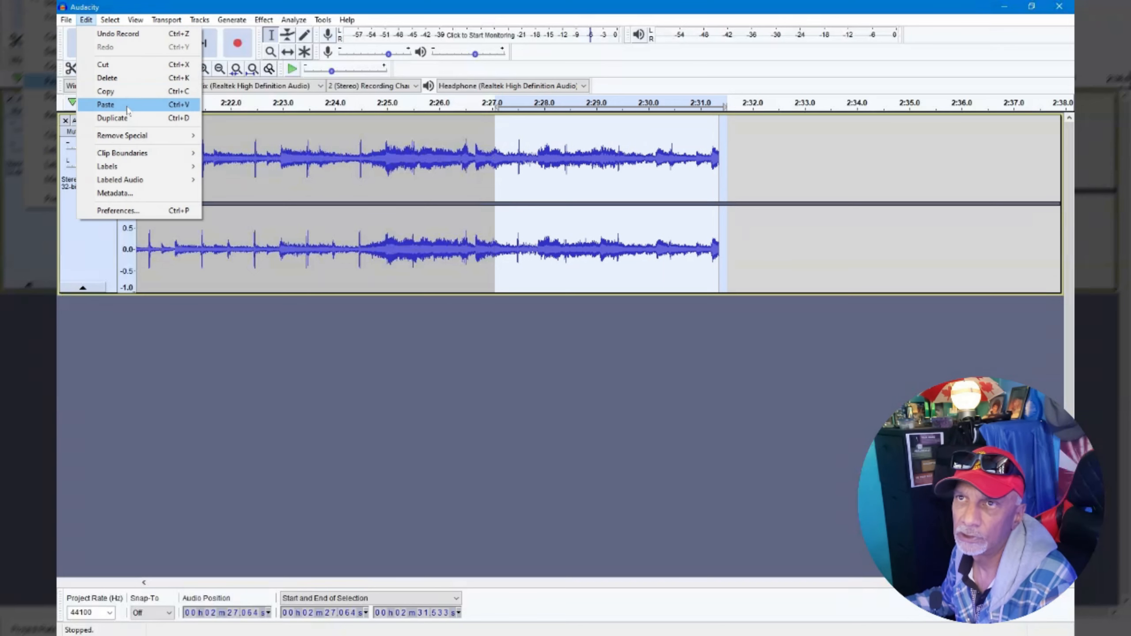
pyautogui.click(107, 77)
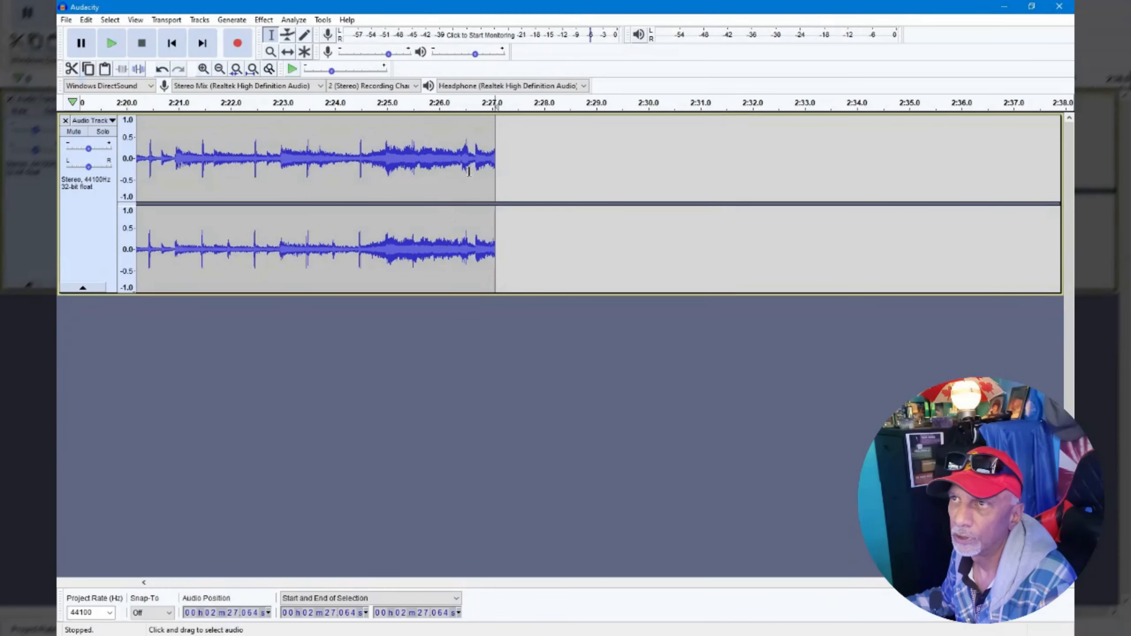
# Apply Fade Out to the track's last two seconds from about 2:25, then play from about 2:24.
pyautogui.moveTo(473, 167); pyautogui.dragTo(422, 162)
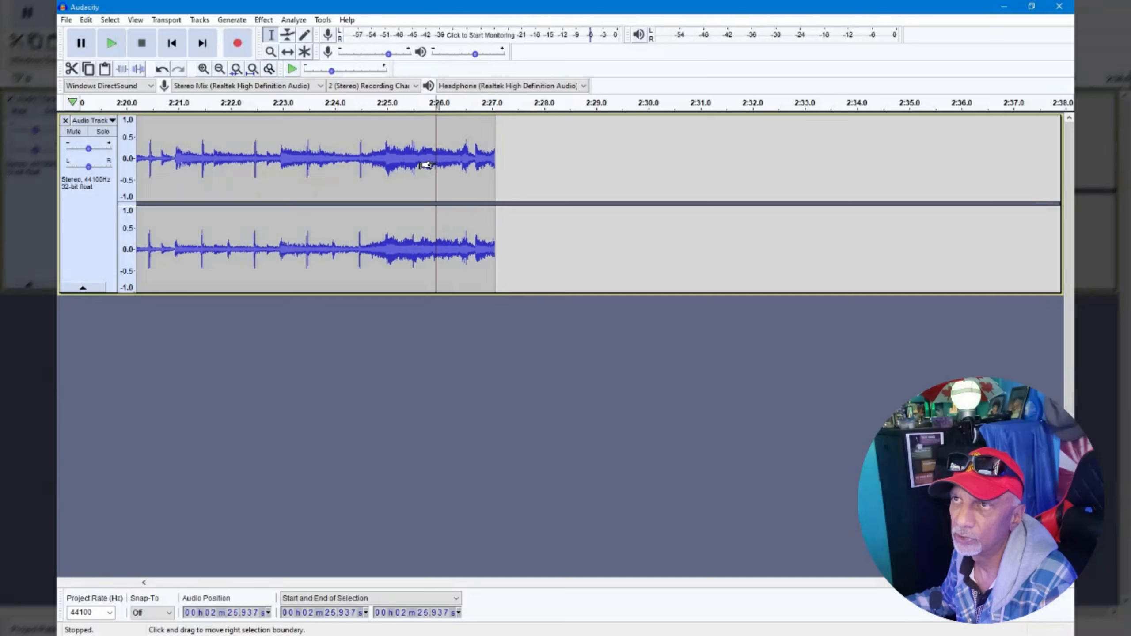
pyautogui.click(422, 161)
pyautogui.moveTo(386, 161); pyautogui.dragTo(494, 166)
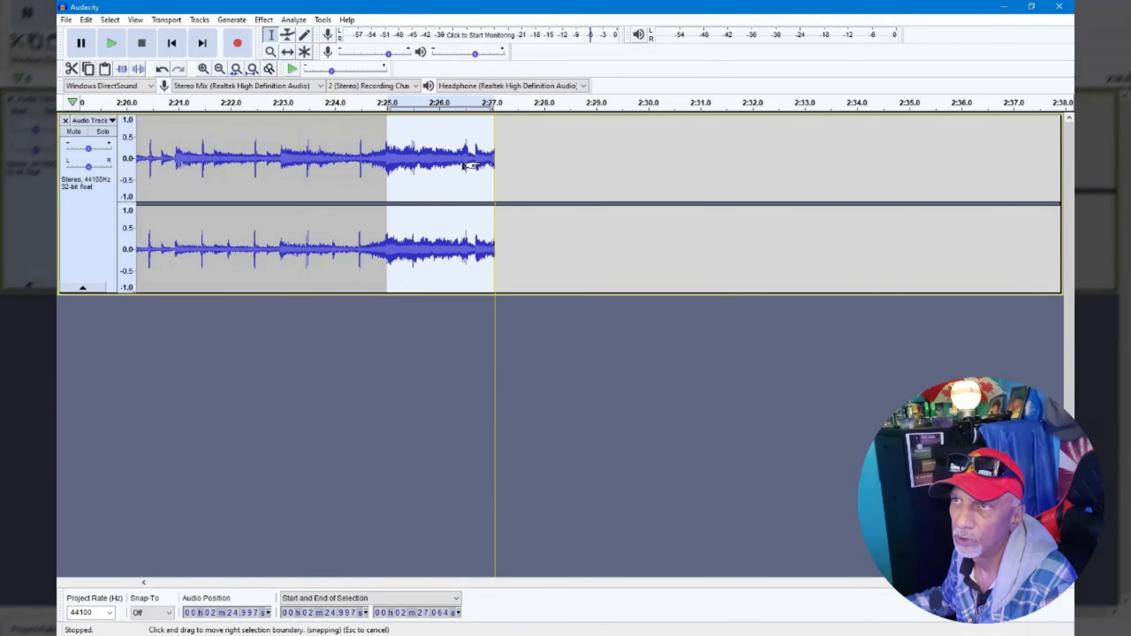
pyautogui.click(264, 20)
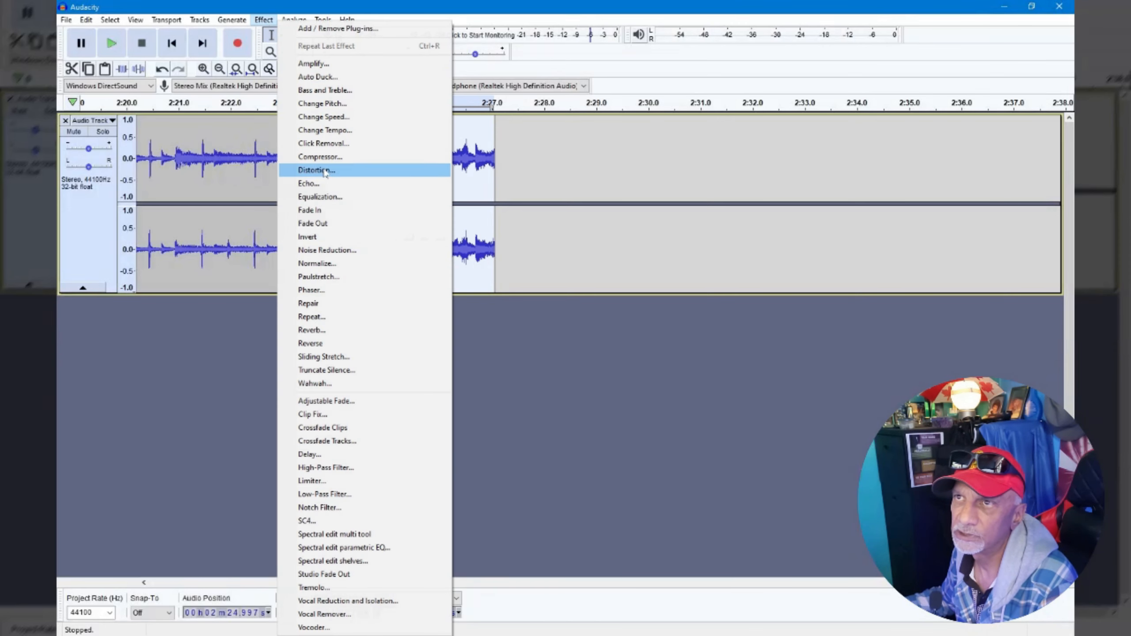
pyautogui.click(330, 223)
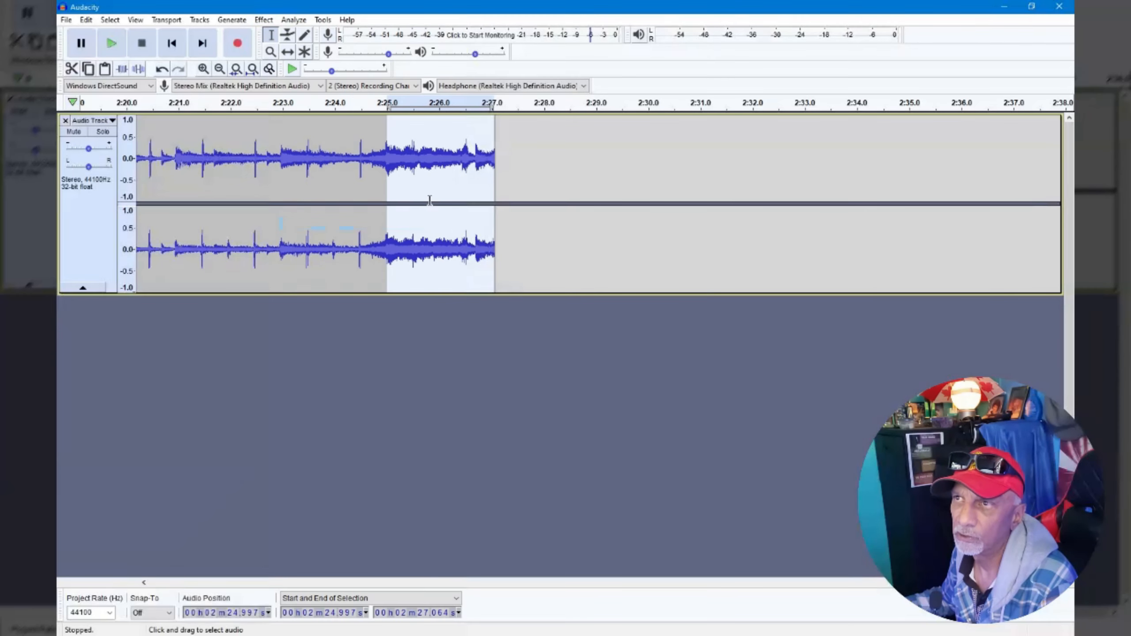
pyautogui.click(350, 138)
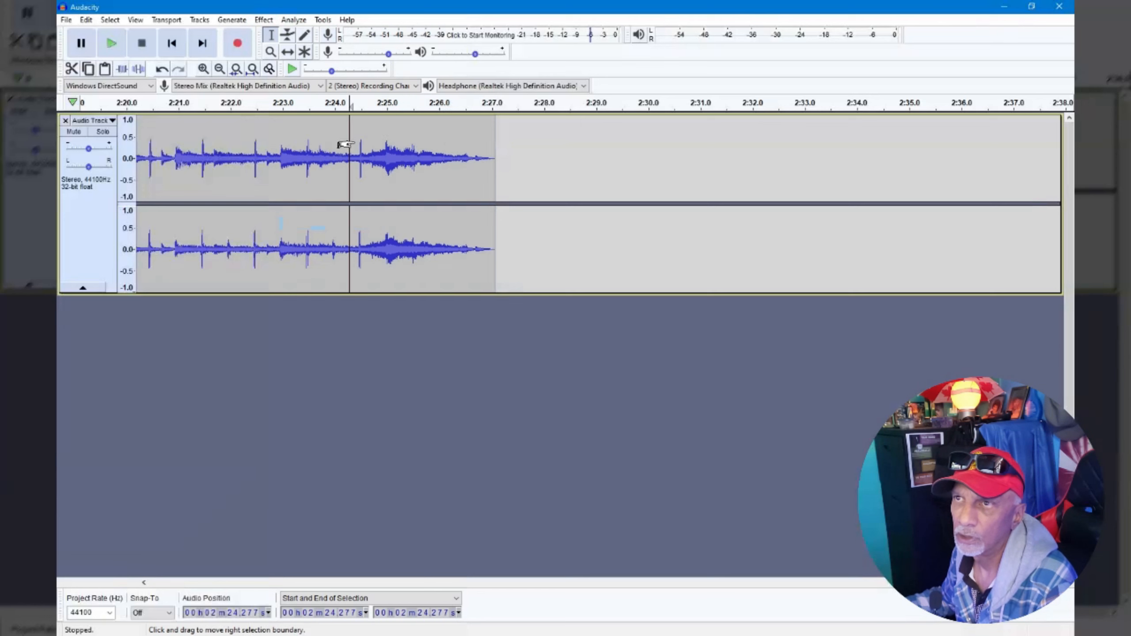
pyautogui.click(112, 43)
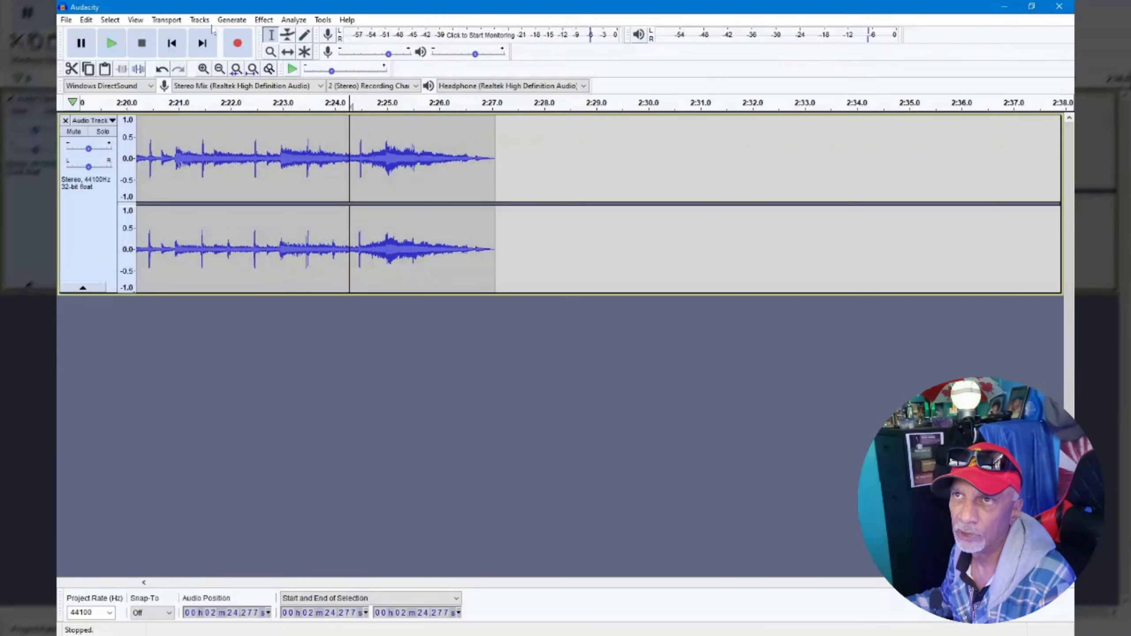
# Open the Export Audio dialog to export the track as an MP3 file.
pyautogui.click(66, 20)
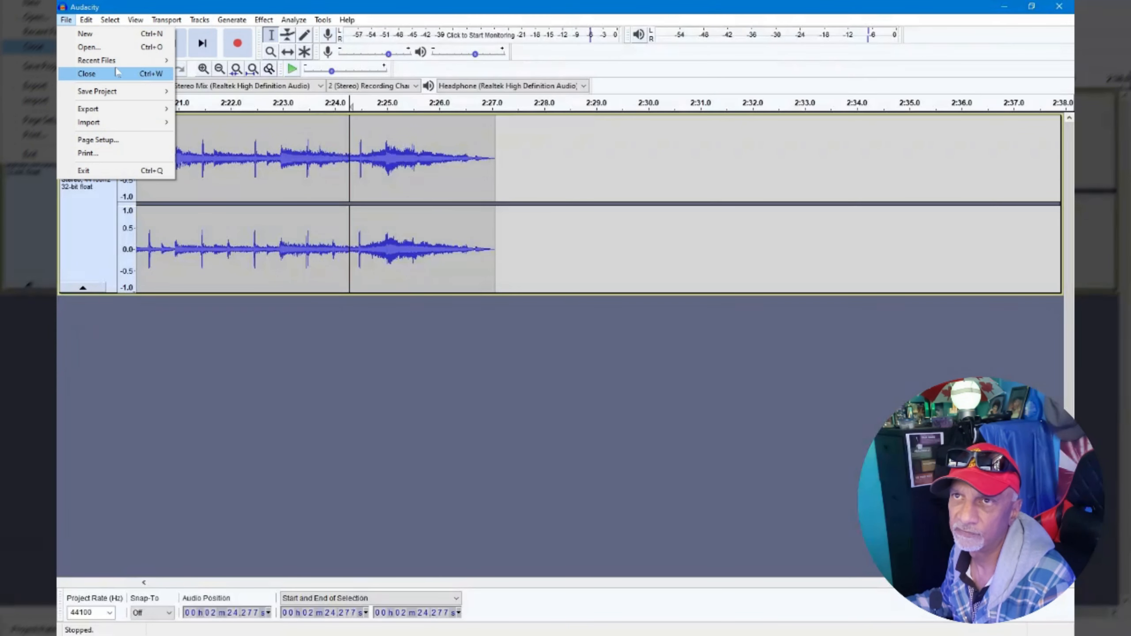
pyautogui.moveTo(128, 110)
pyautogui.click(218, 110)
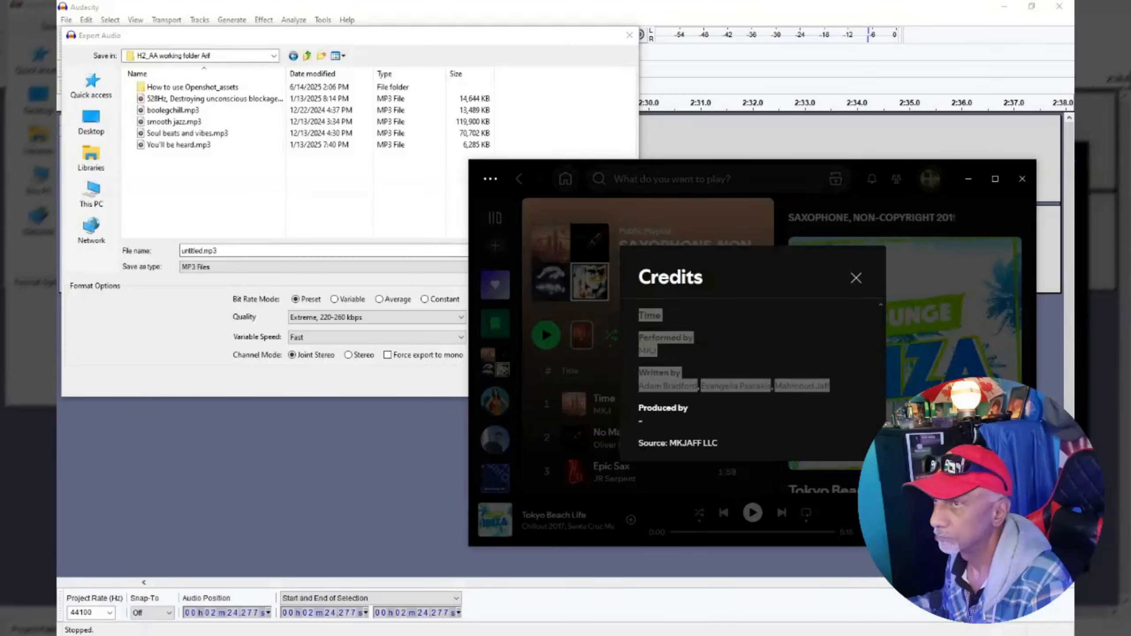
# Check the credits of the Time track in Spotify and return to the export dialog.
pyautogui.click(727, 338)
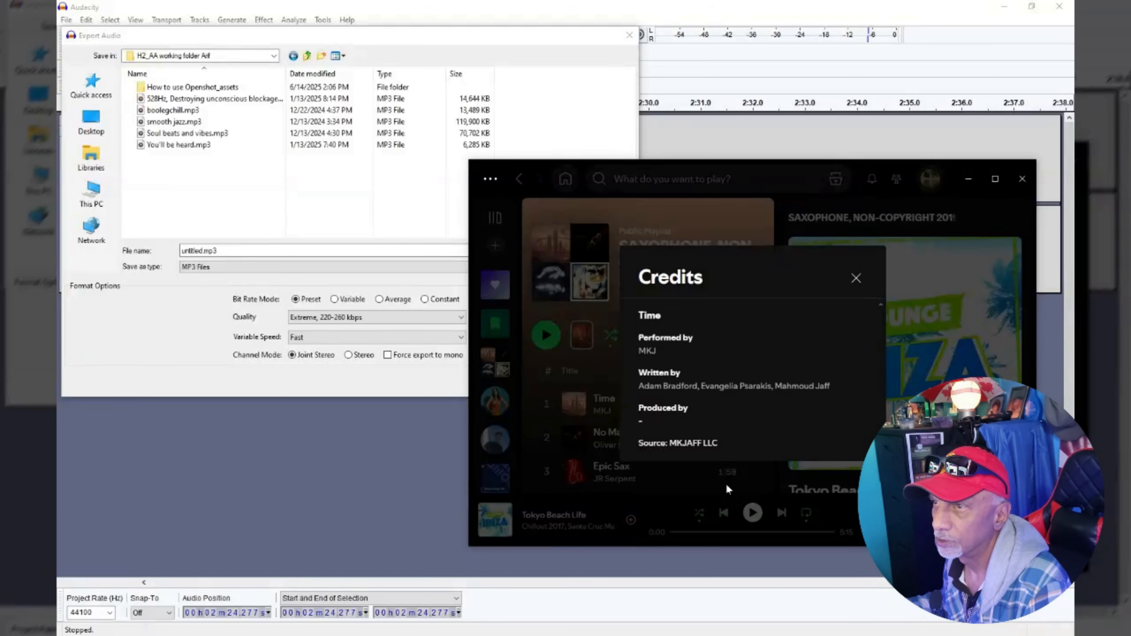
pyautogui.click(716, 506)
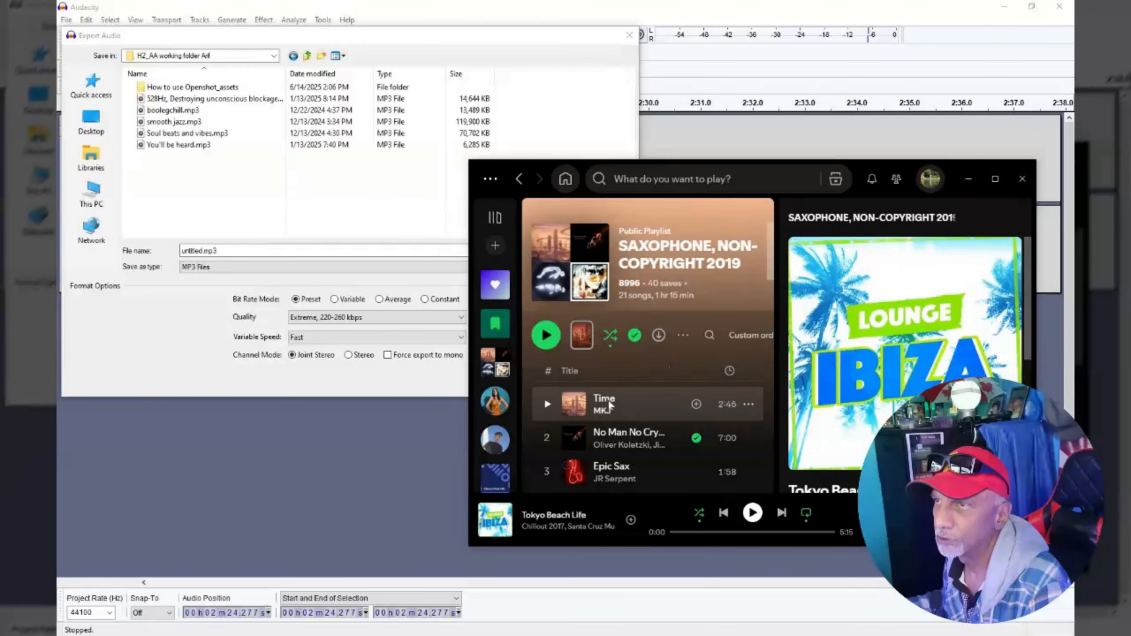
pyautogui.click(375, 192)
# Name the exported file Time.mp3 and save it.
pyautogui.click(249, 249)
pyautogui.moveTo(204, 251); pyautogui.dragTo(160, 254)
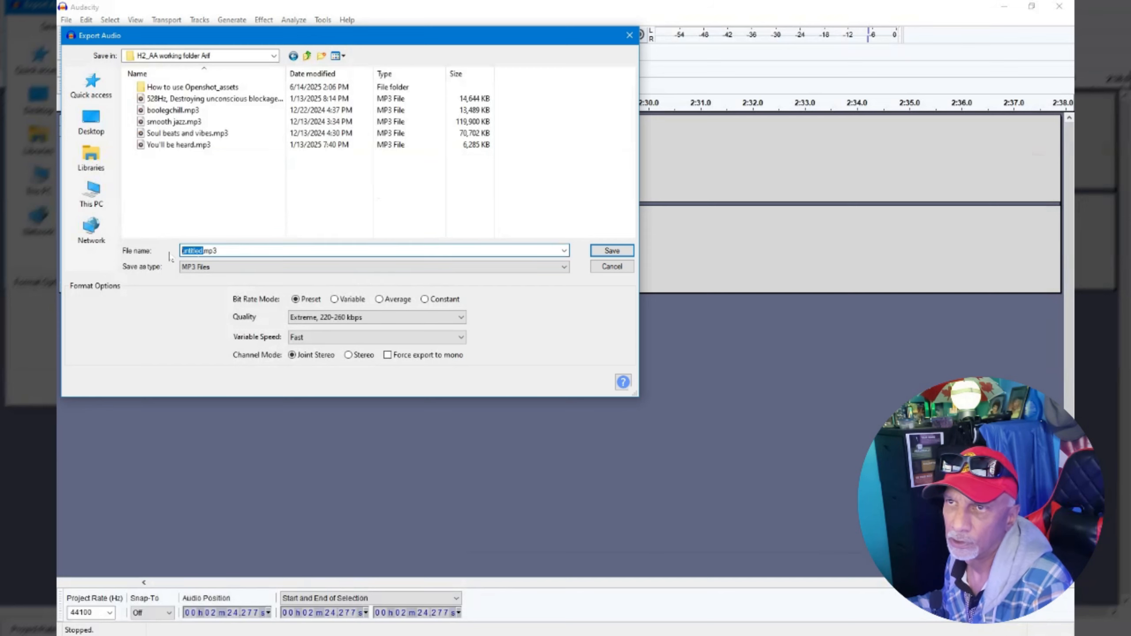
pyautogui.write('Time')
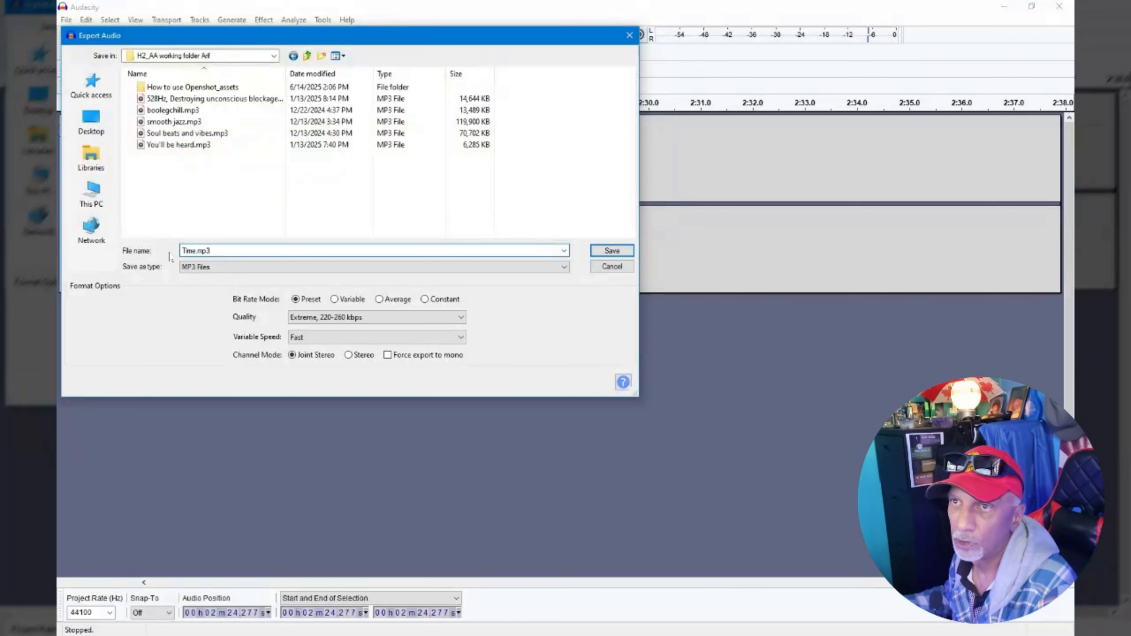
pyautogui.click(623, 253)
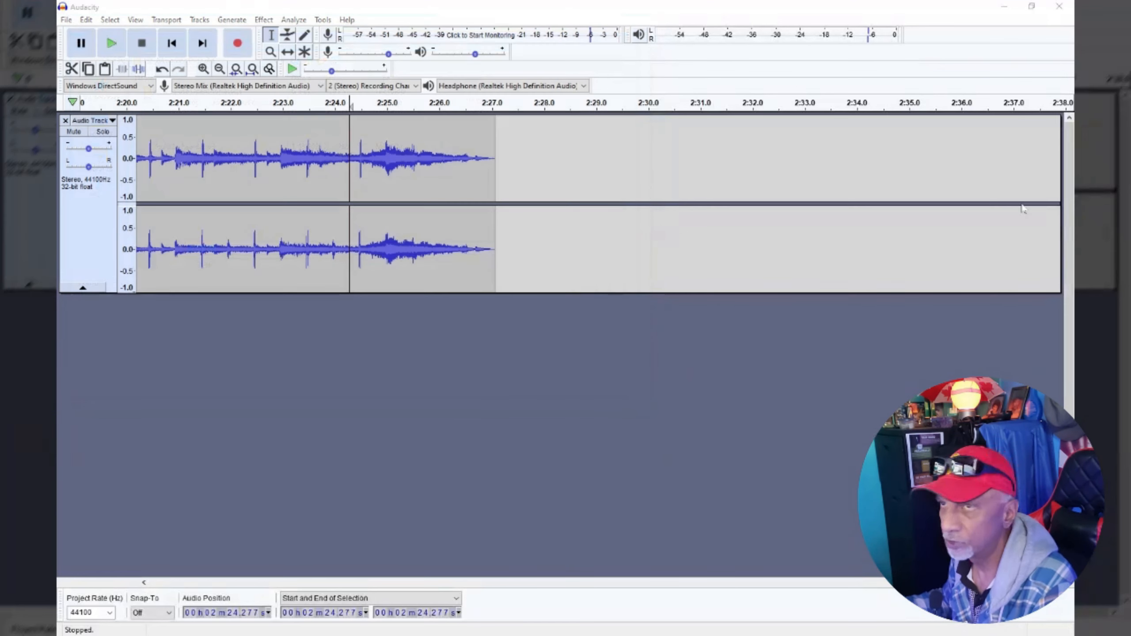
# Enter the metadata tags with artist name MKJ and track title Time, and confirm the export.
pyautogui.moveTo(798, 183); pyautogui.dragTo(466, 254)
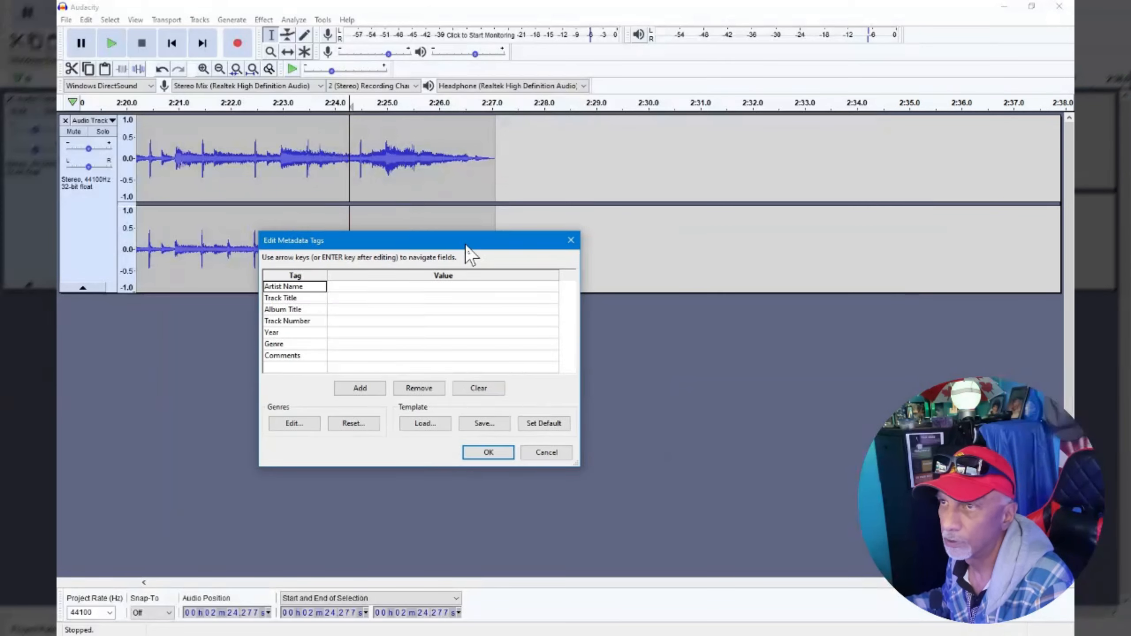
pyautogui.click(394, 290)
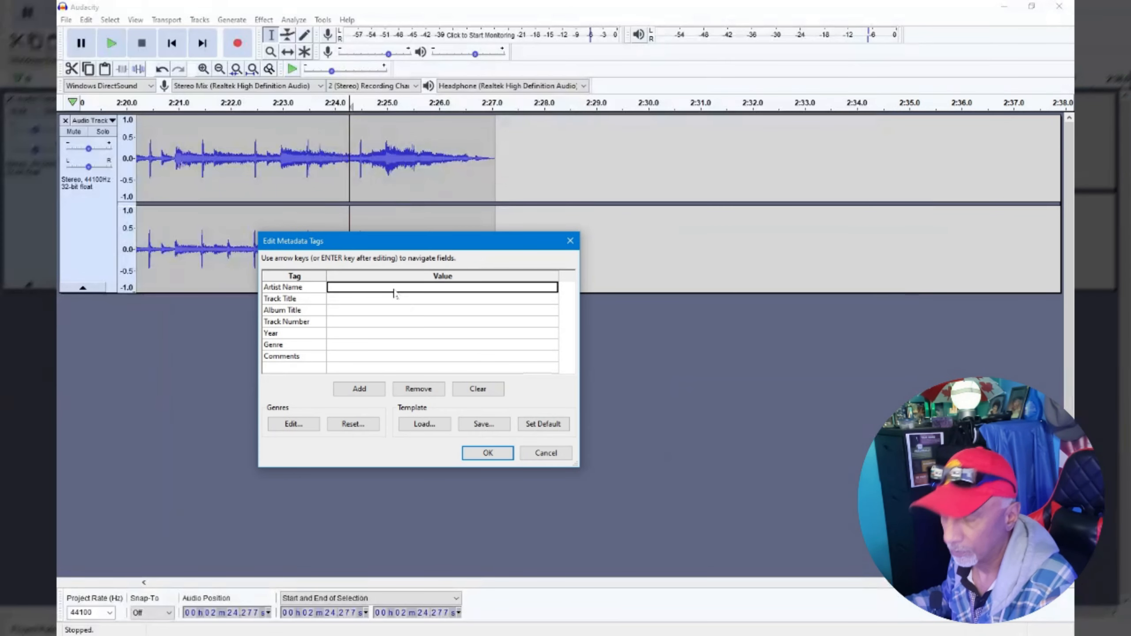
pyautogui.write('MKJ')
pyautogui.press('Return')
pyautogui.write('Time')
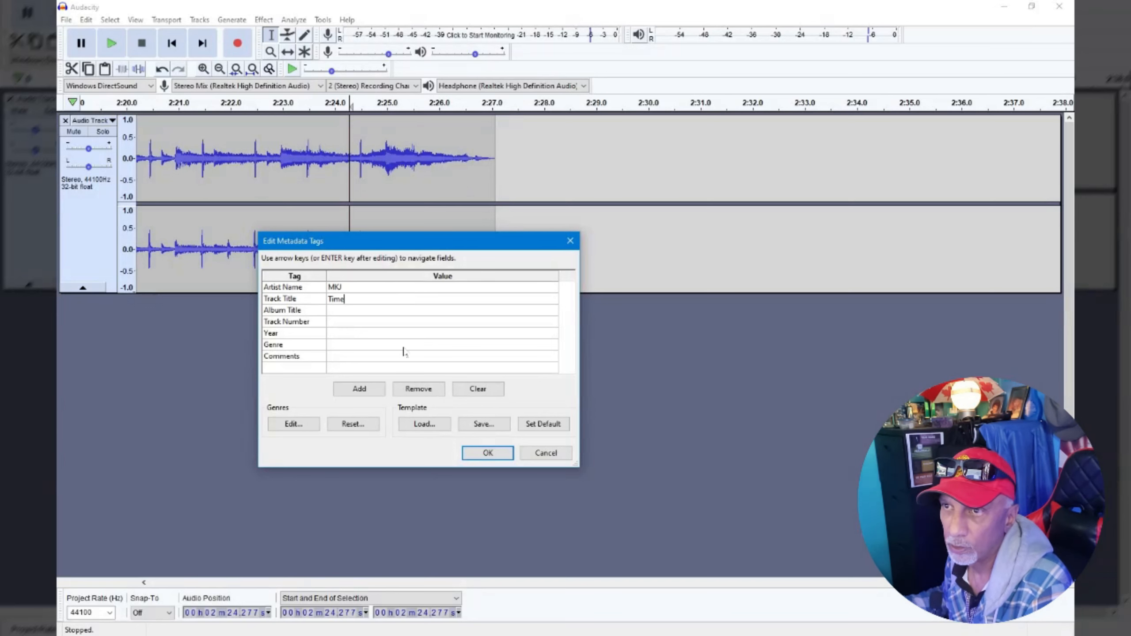
pyautogui.click(403, 350)
pyautogui.click(387, 362)
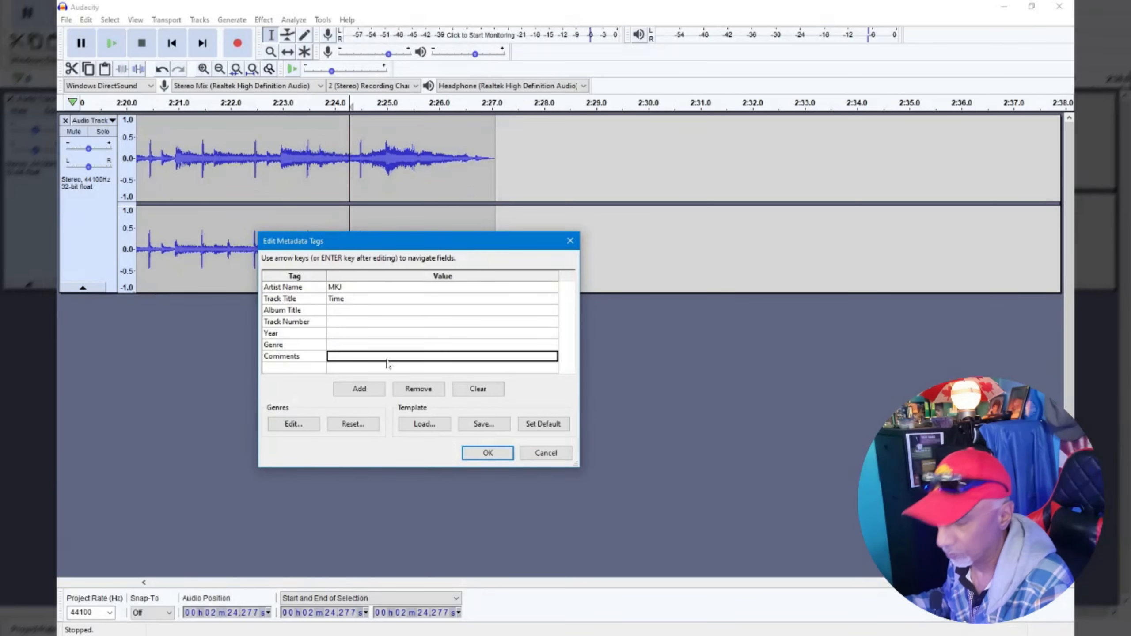
pyautogui.click(406, 361)
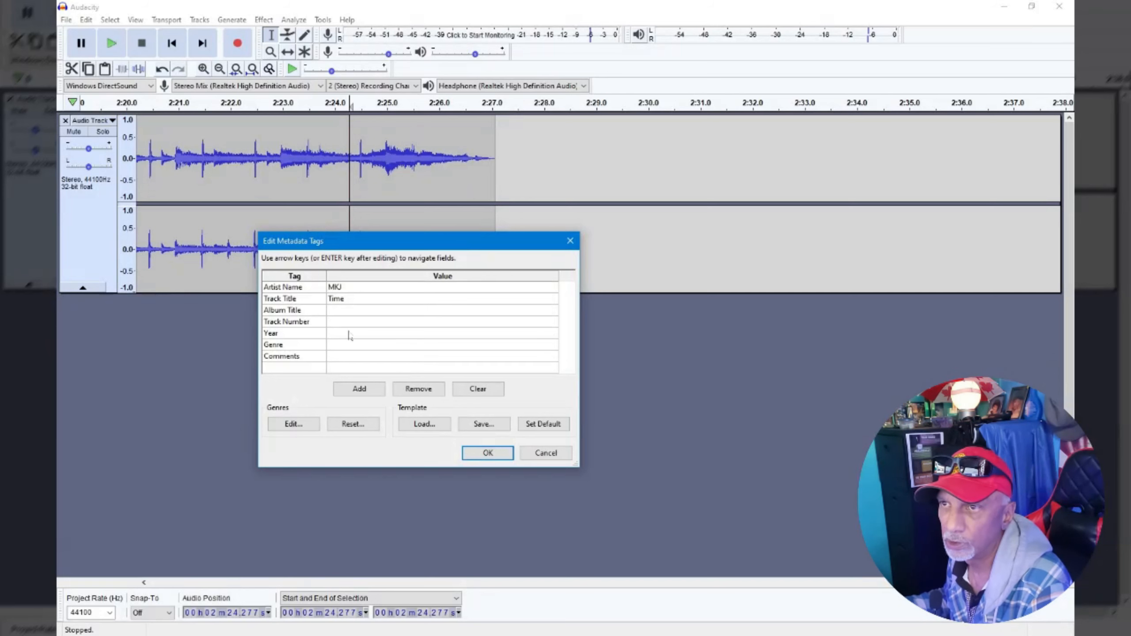
pyautogui.click(473, 453)
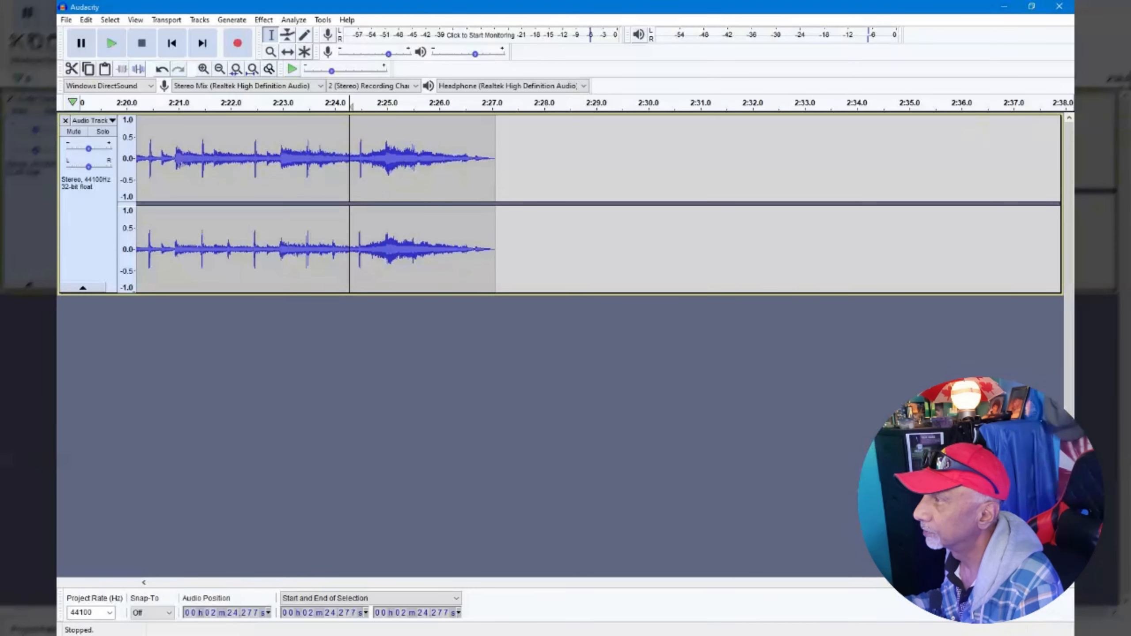
# Close Audacity, answering the save-changes prompt, and close the Spotify window.
pyautogui.click(1060, 7)
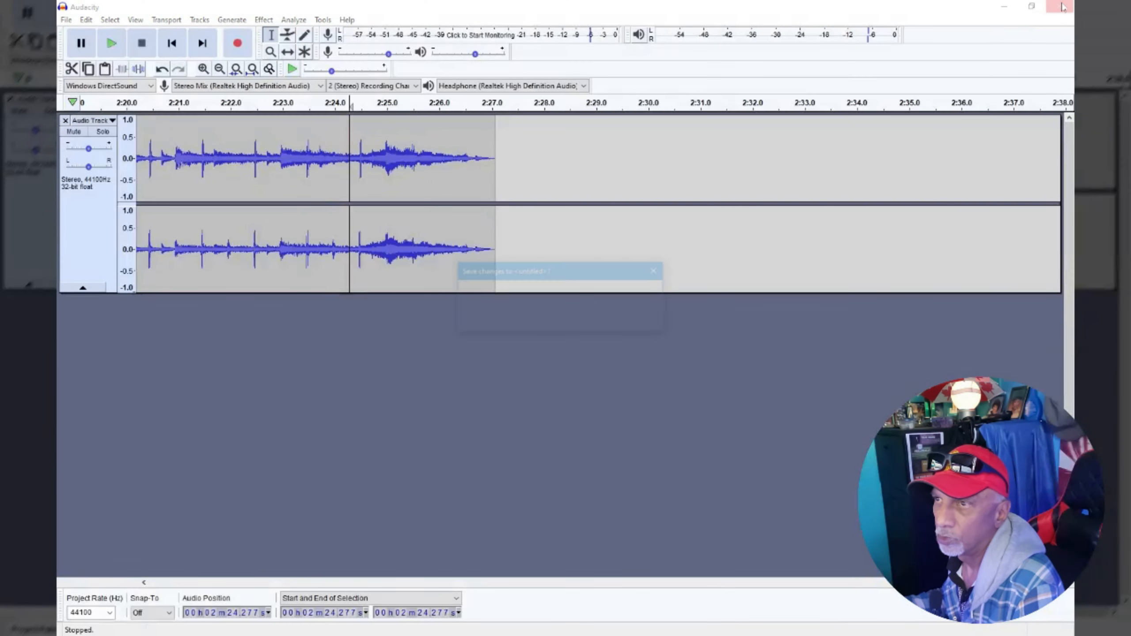
pyautogui.click(588, 321)
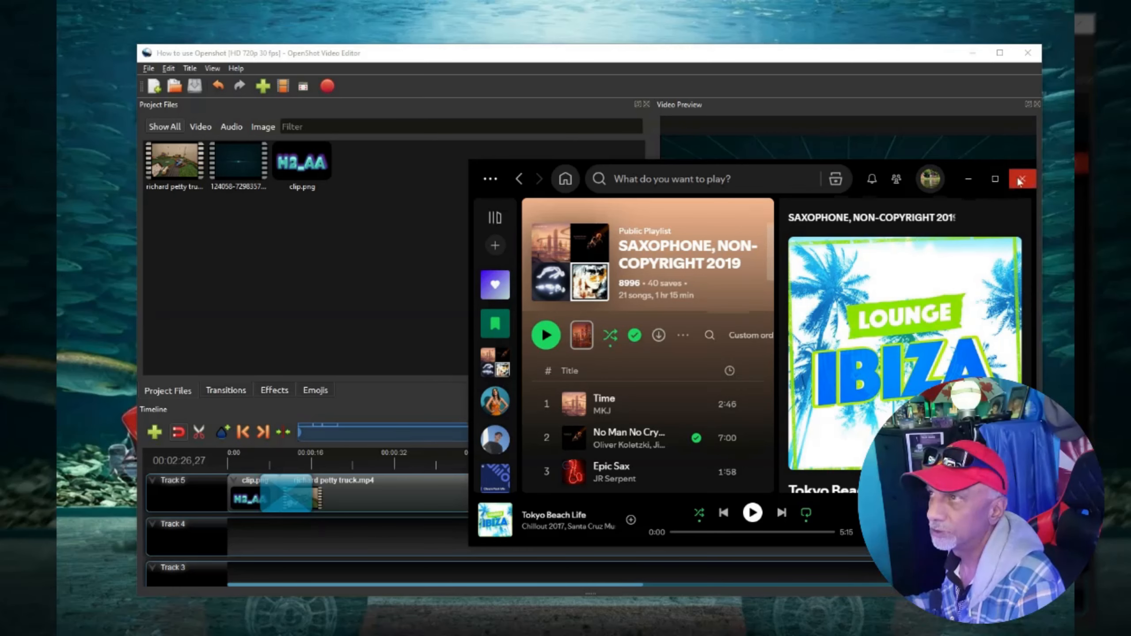
pyautogui.click(1020, 180)
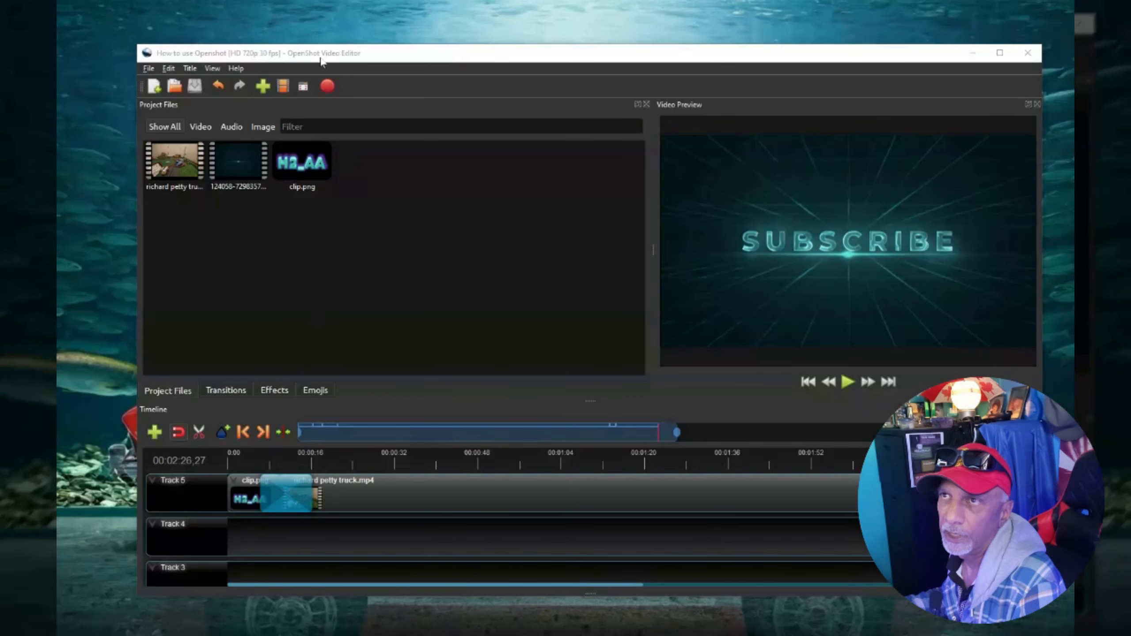
# Import Time.mp3 from the H2_AA working folder Arif into the OpenShot project files.
pyautogui.moveTo(323, 53); pyautogui.dragTo(300, 36)
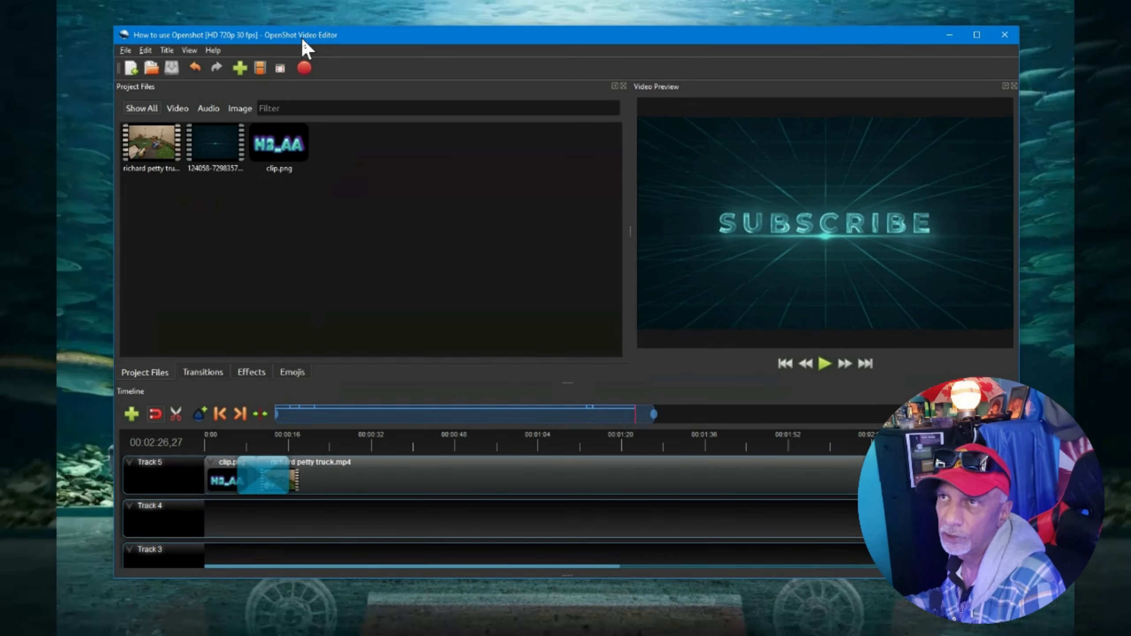
pyautogui.click(236, 70)
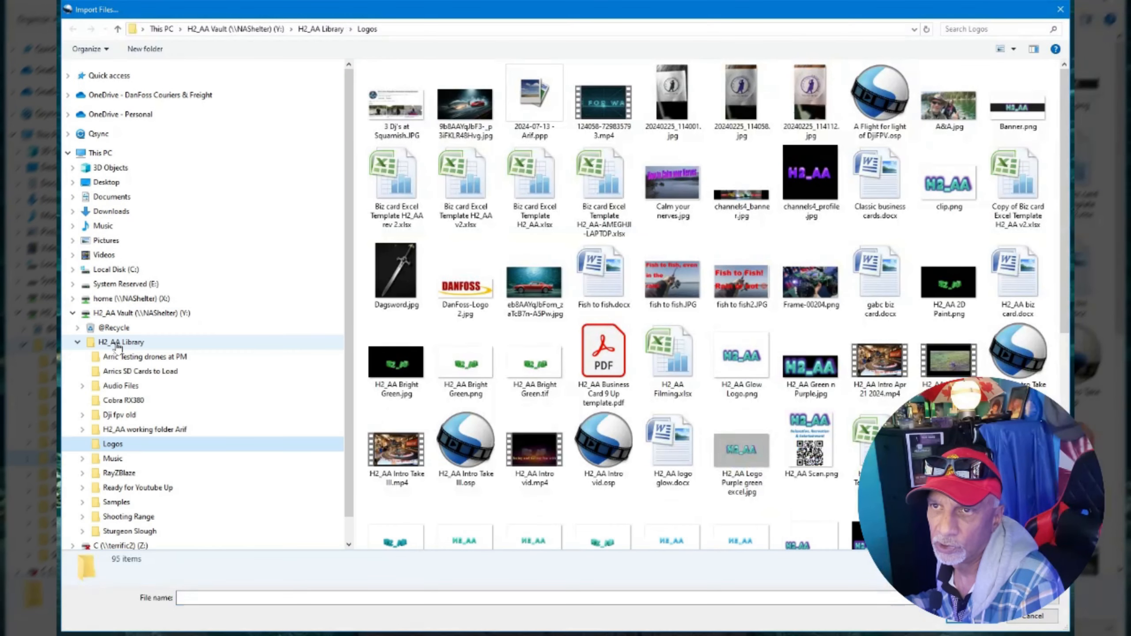
pyautogui.click(140, 431)
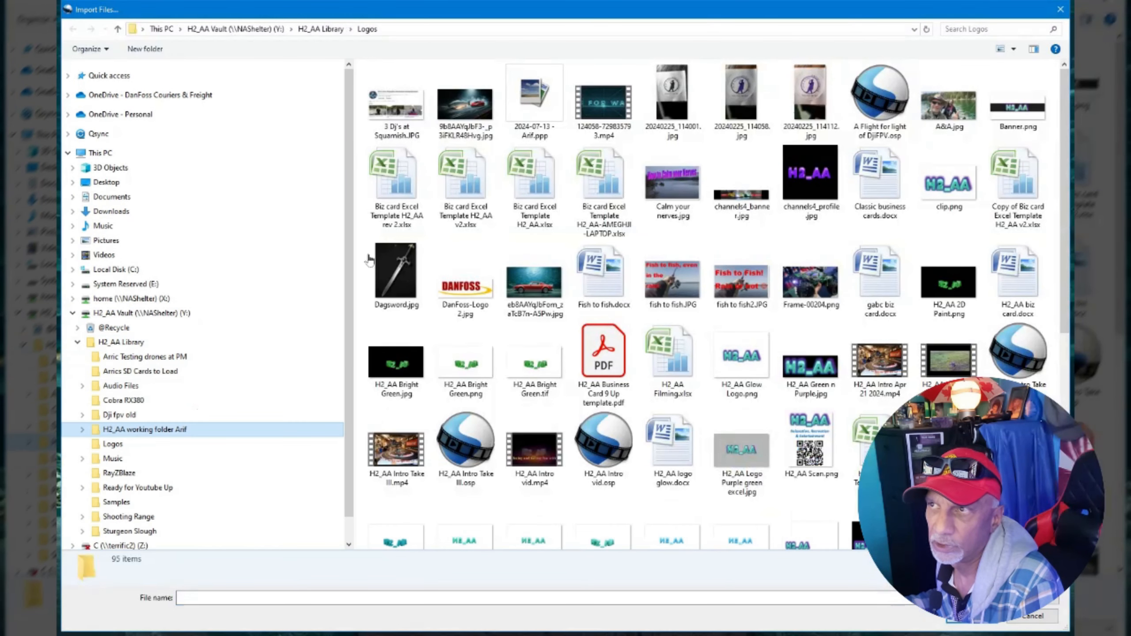
pyautogui.click(410, 86)
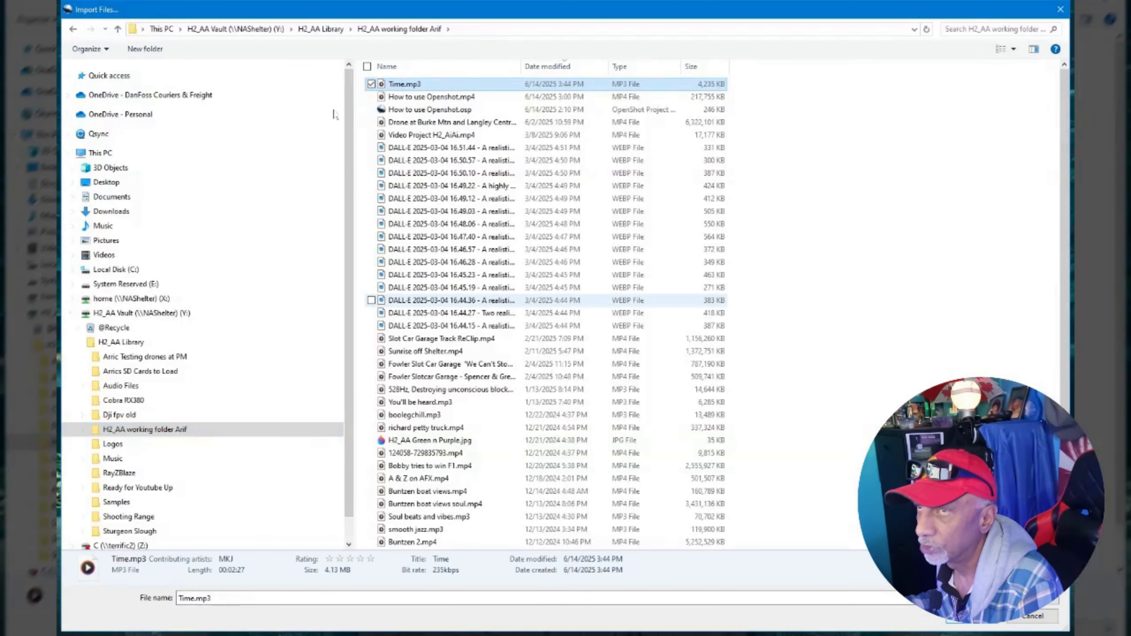
pyautogui.click(972, 623)
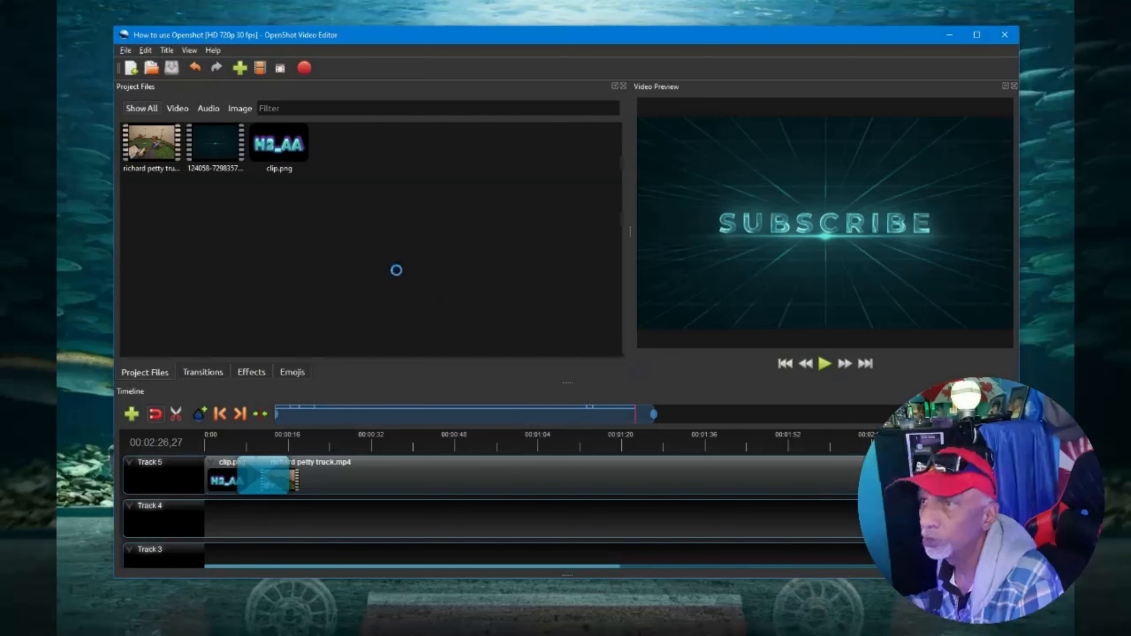
# Place Time.mp3 on Track 4 at the start of the timeline and return the playhead to the beginning.
pyautogui.click(338, 147)
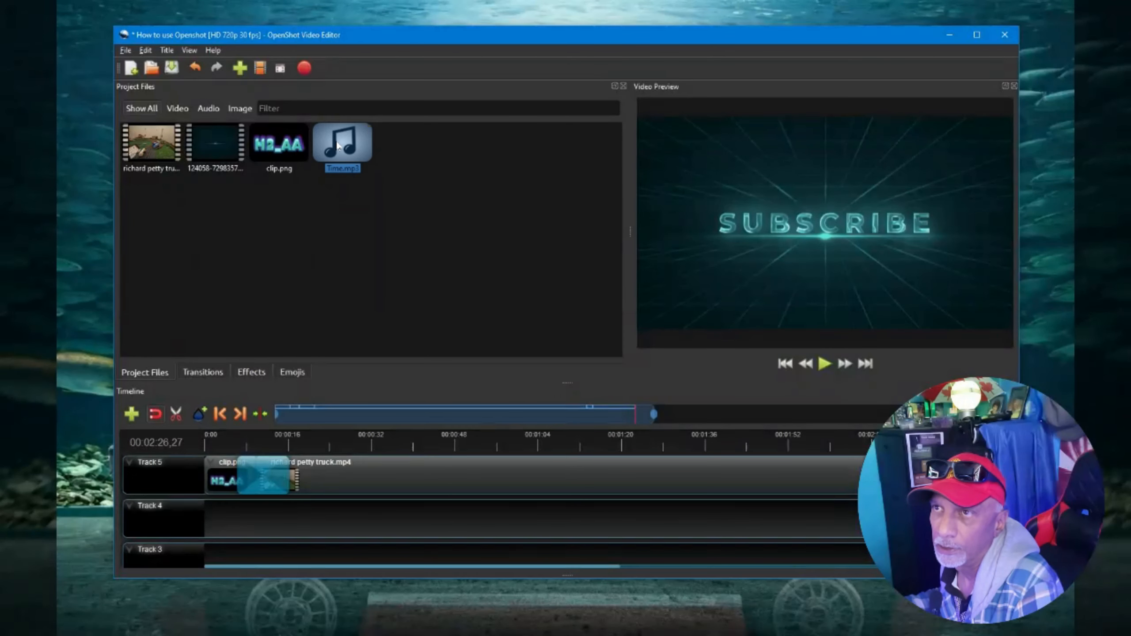
pyautogui.moveTo(343, 144); pyautogui.dragTo(187, 508)
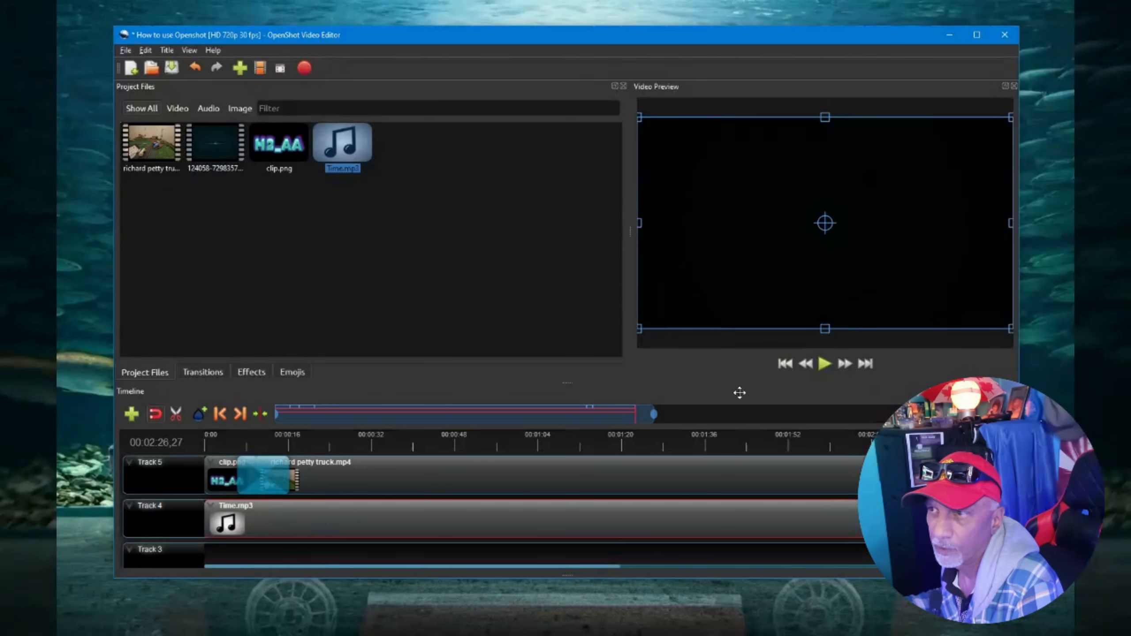
pyautogui.click(786, 365)
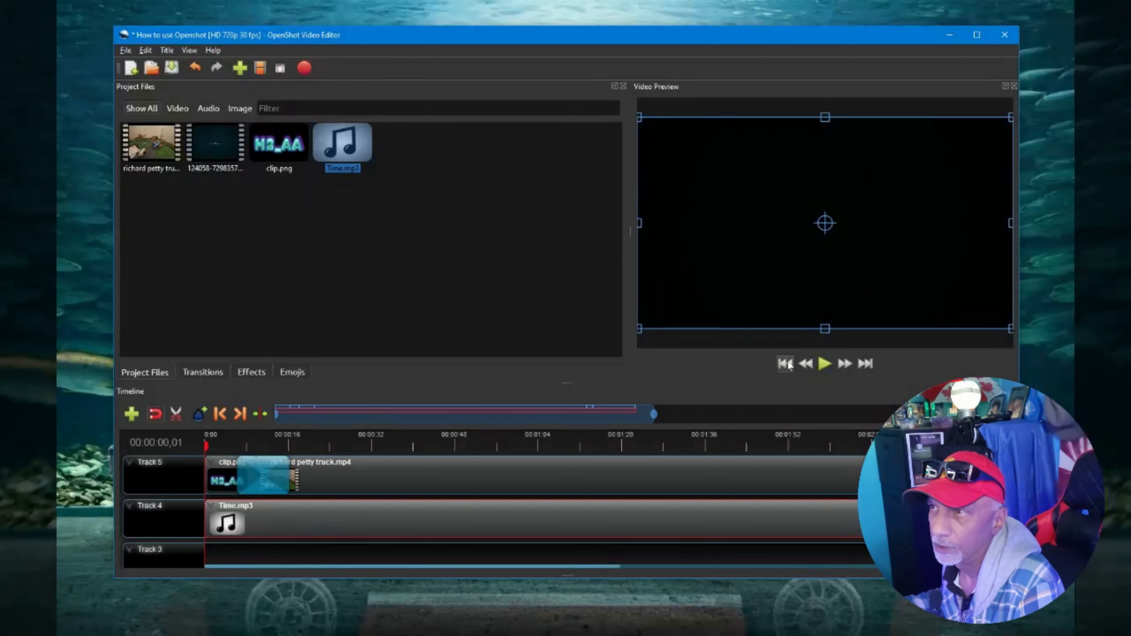